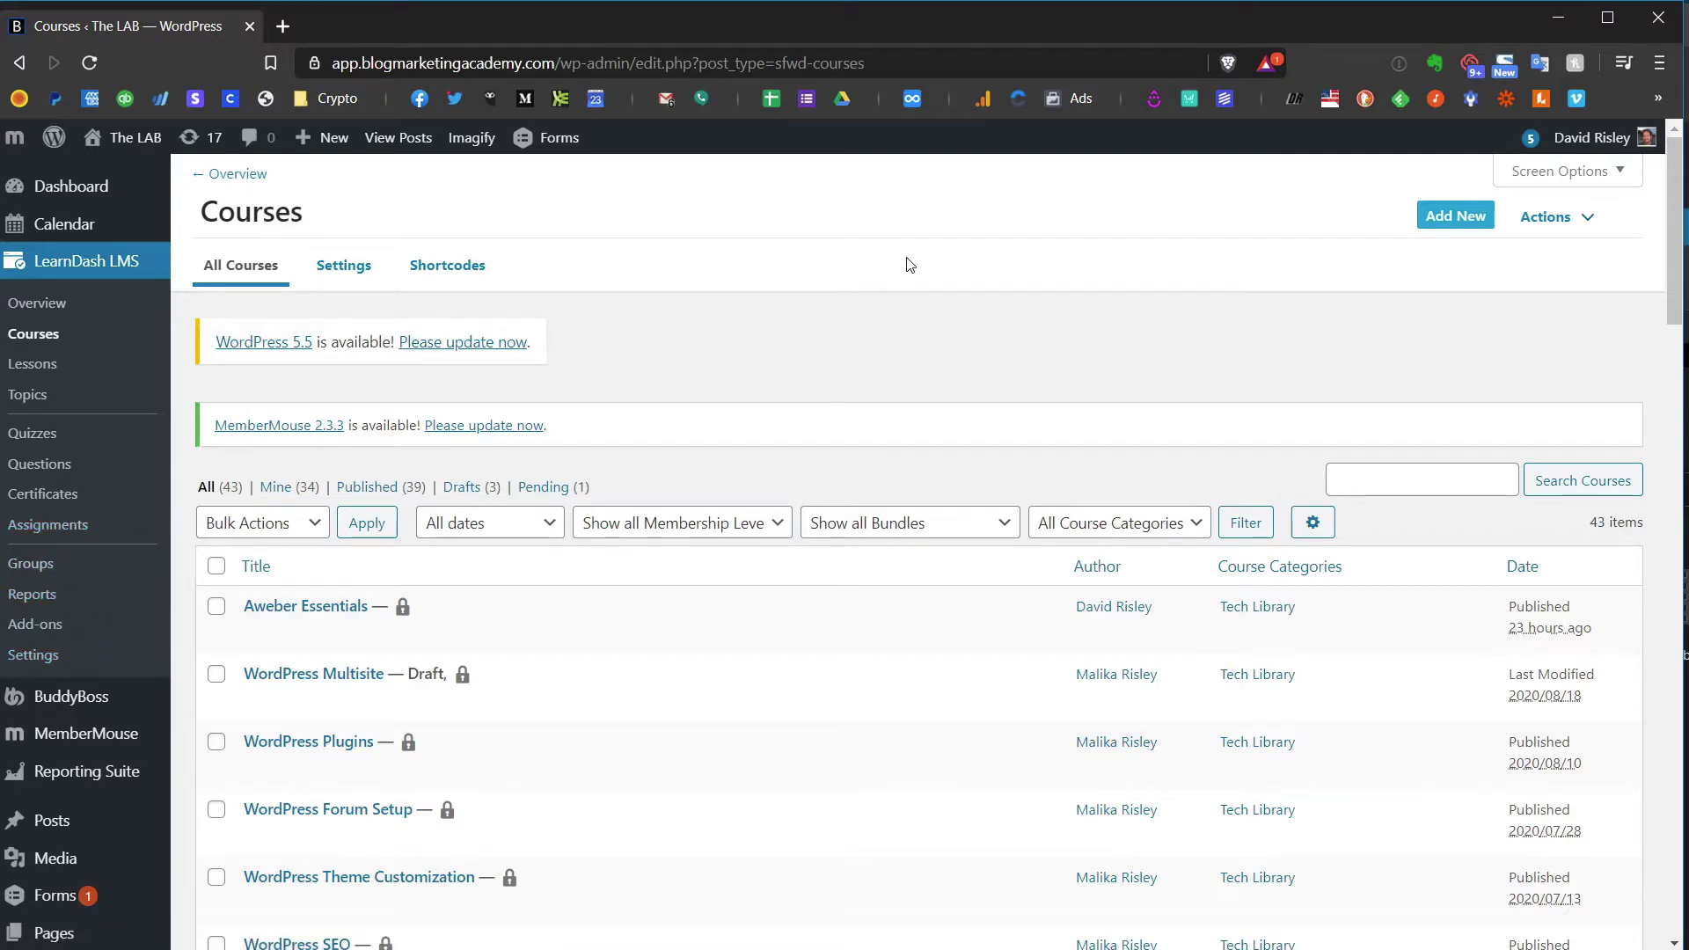
- Look through the course list and open the Aweber Essentials course for editing
scroll(917, 270, "down", 10)
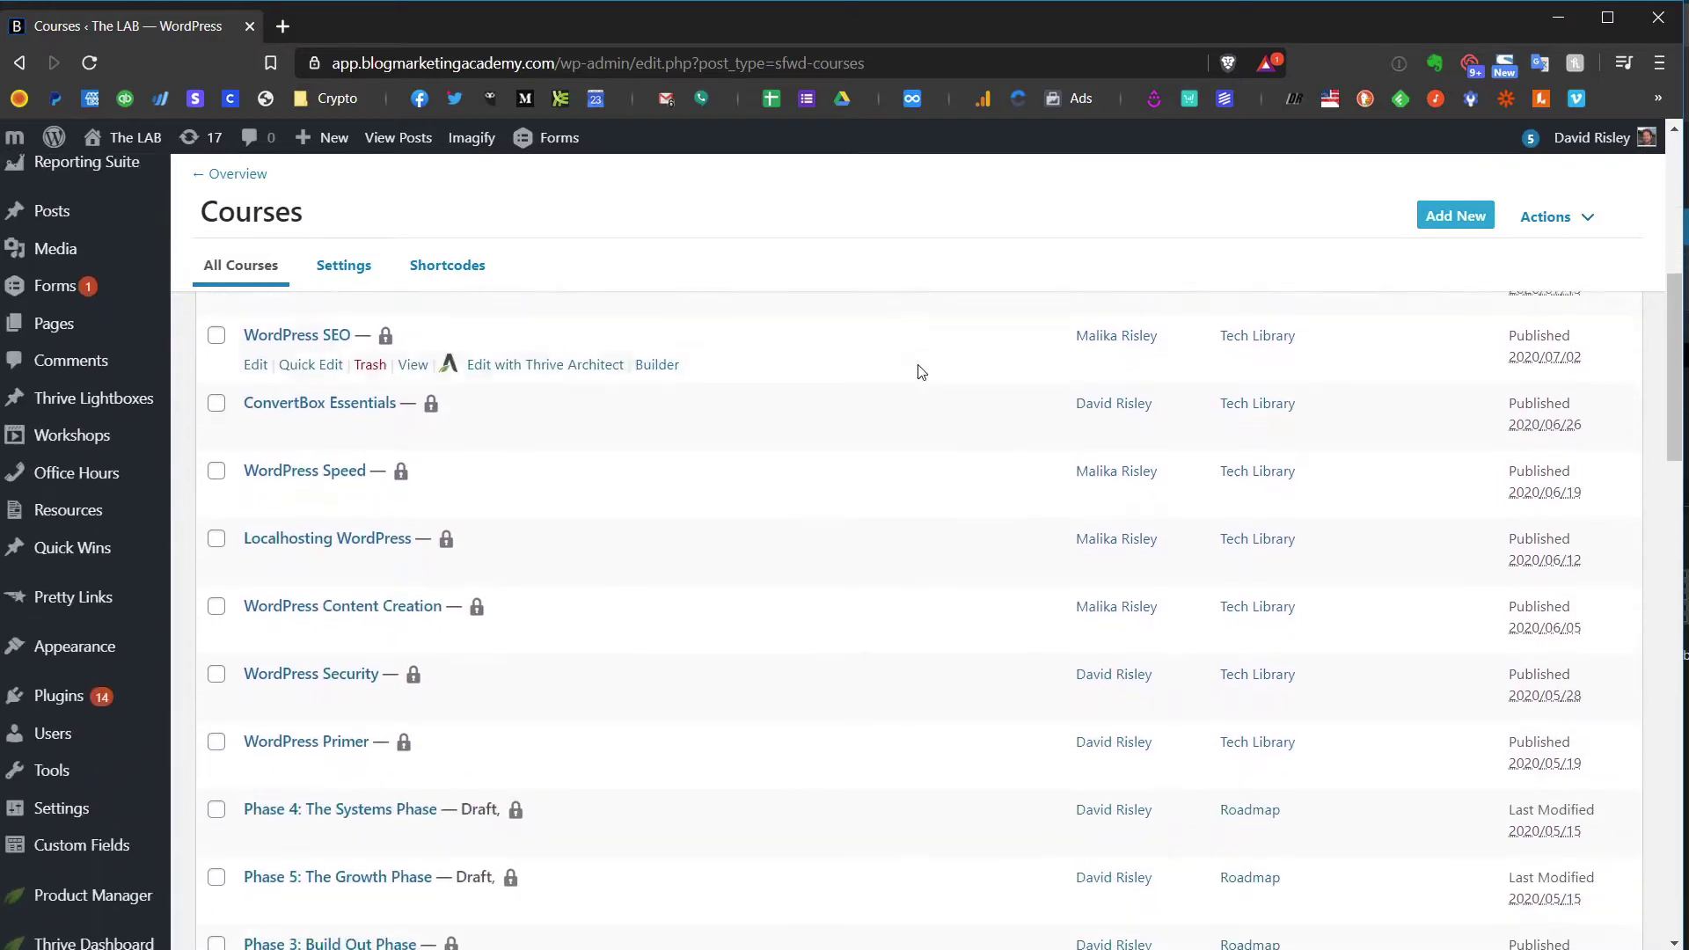
scroll(926, 381, "down", 16)
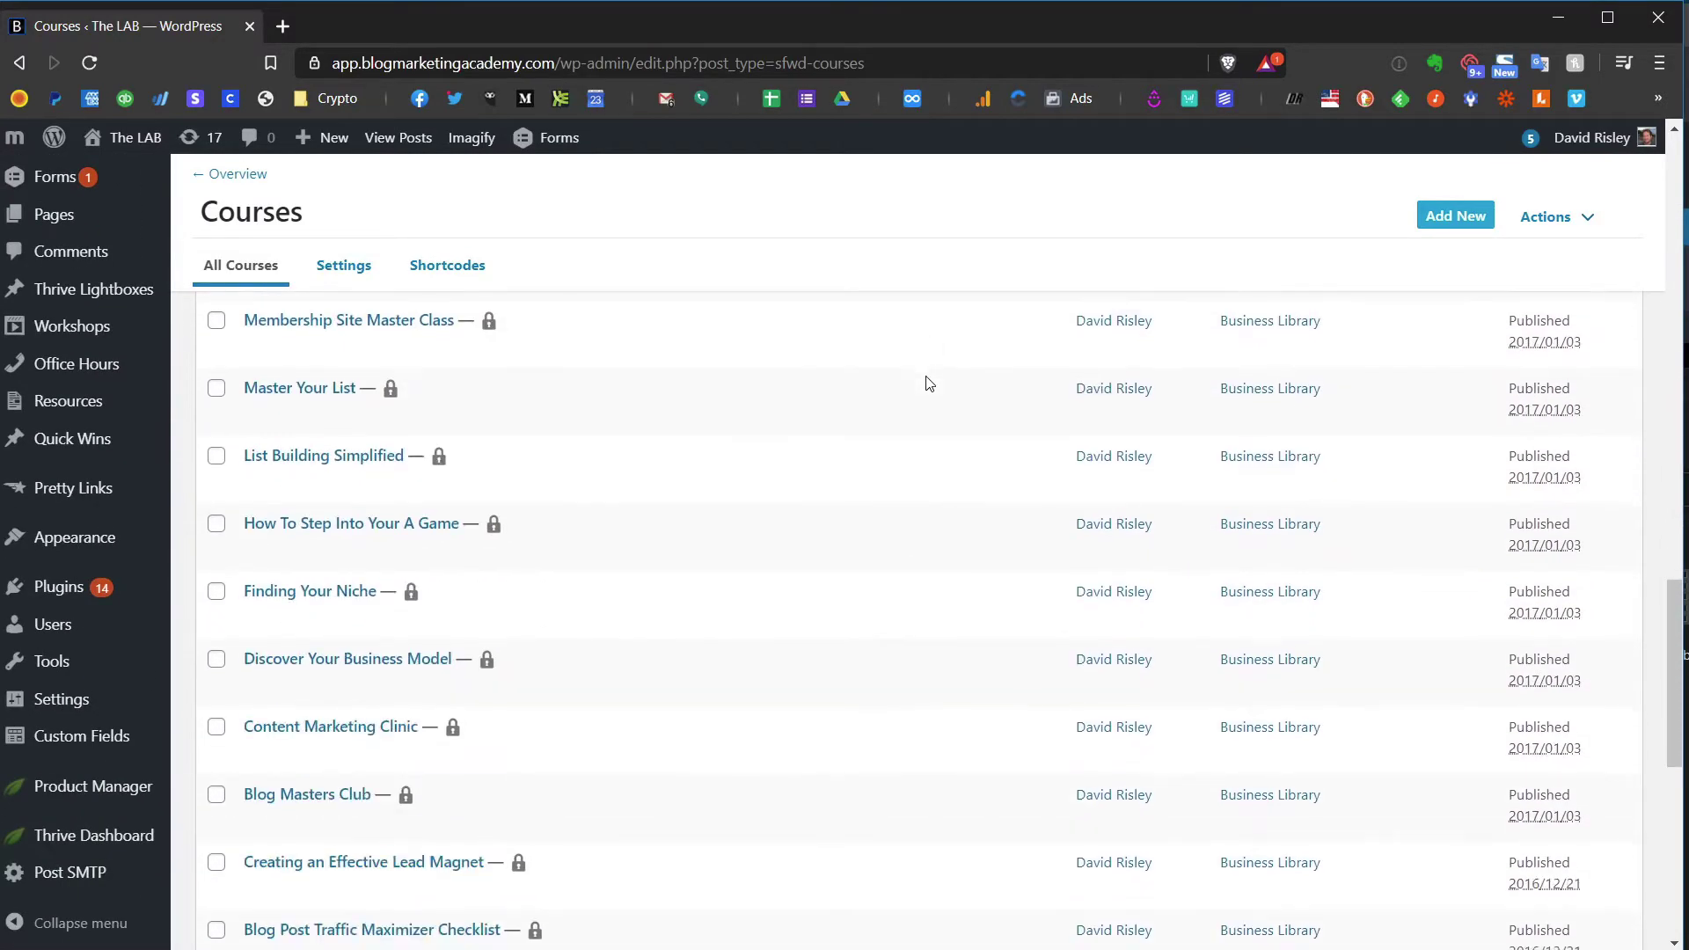
scroll(930, 390, "down", 5)
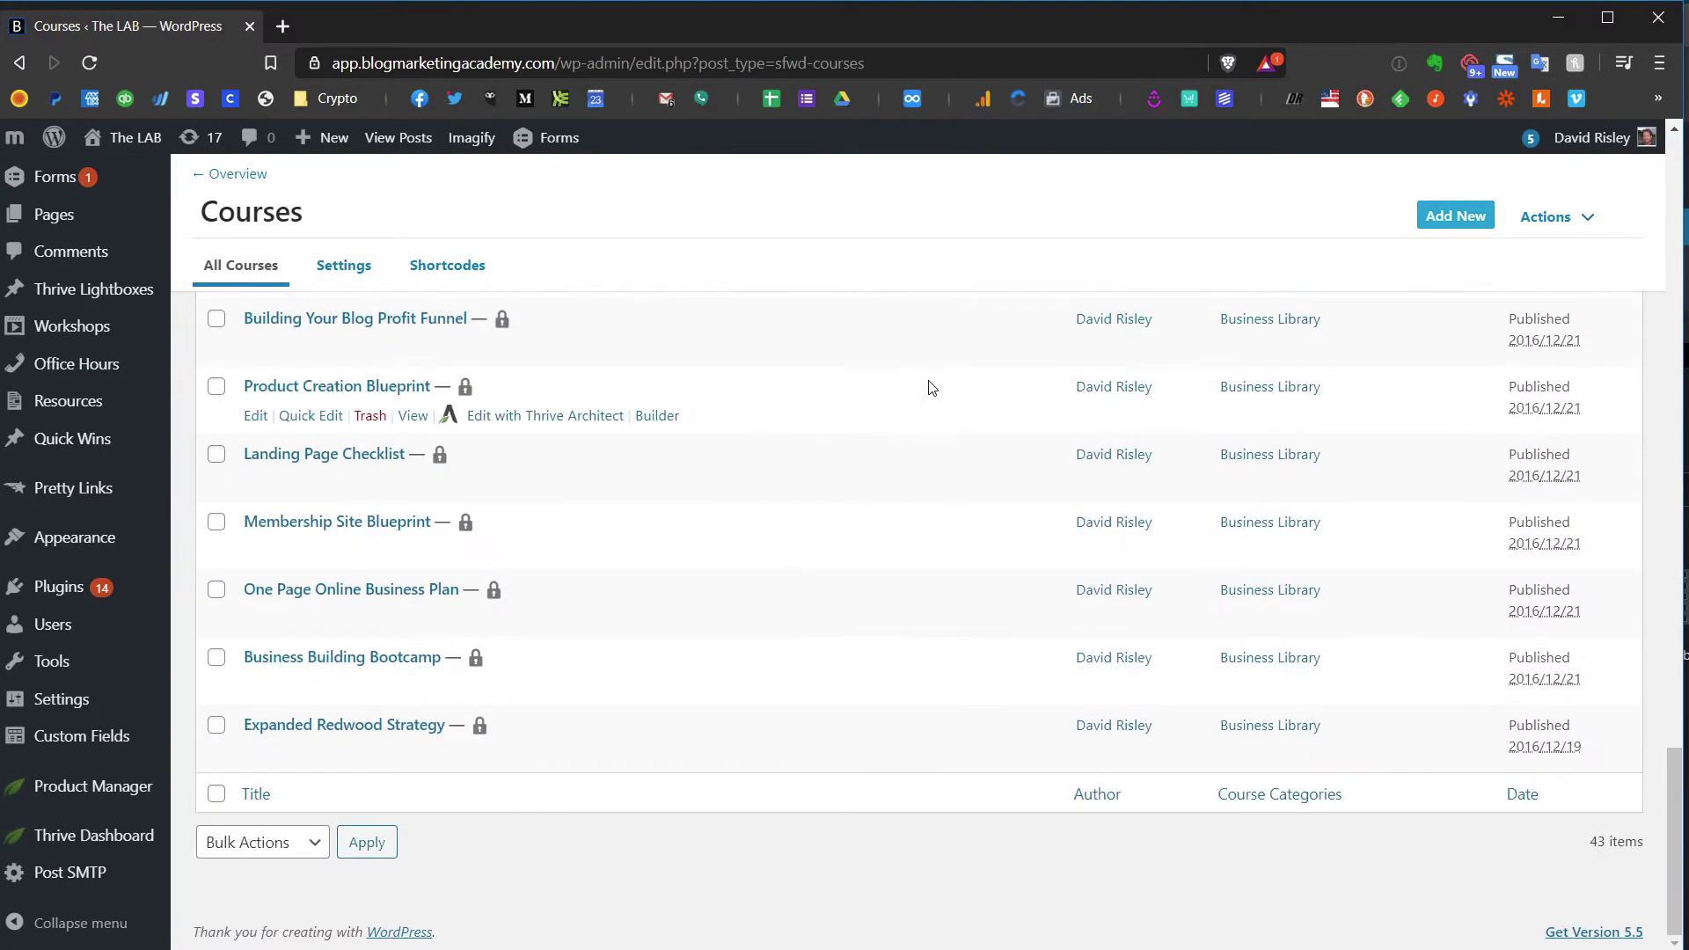
scroll(930, 387, "up", 20)
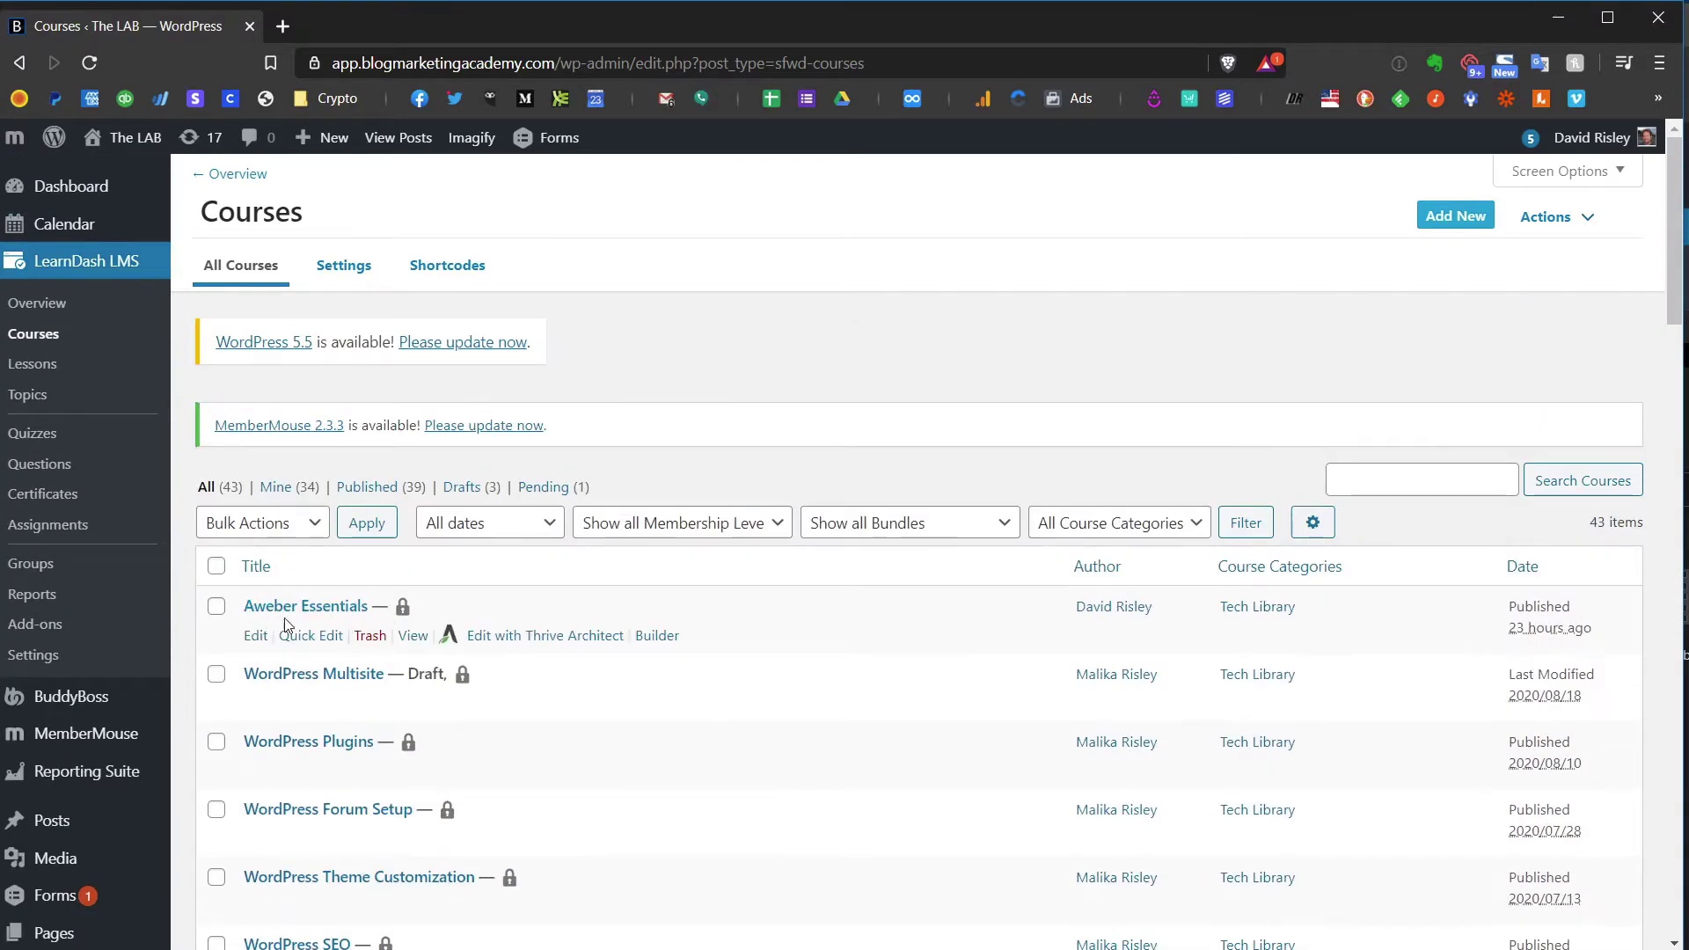
left_click(257, 637)
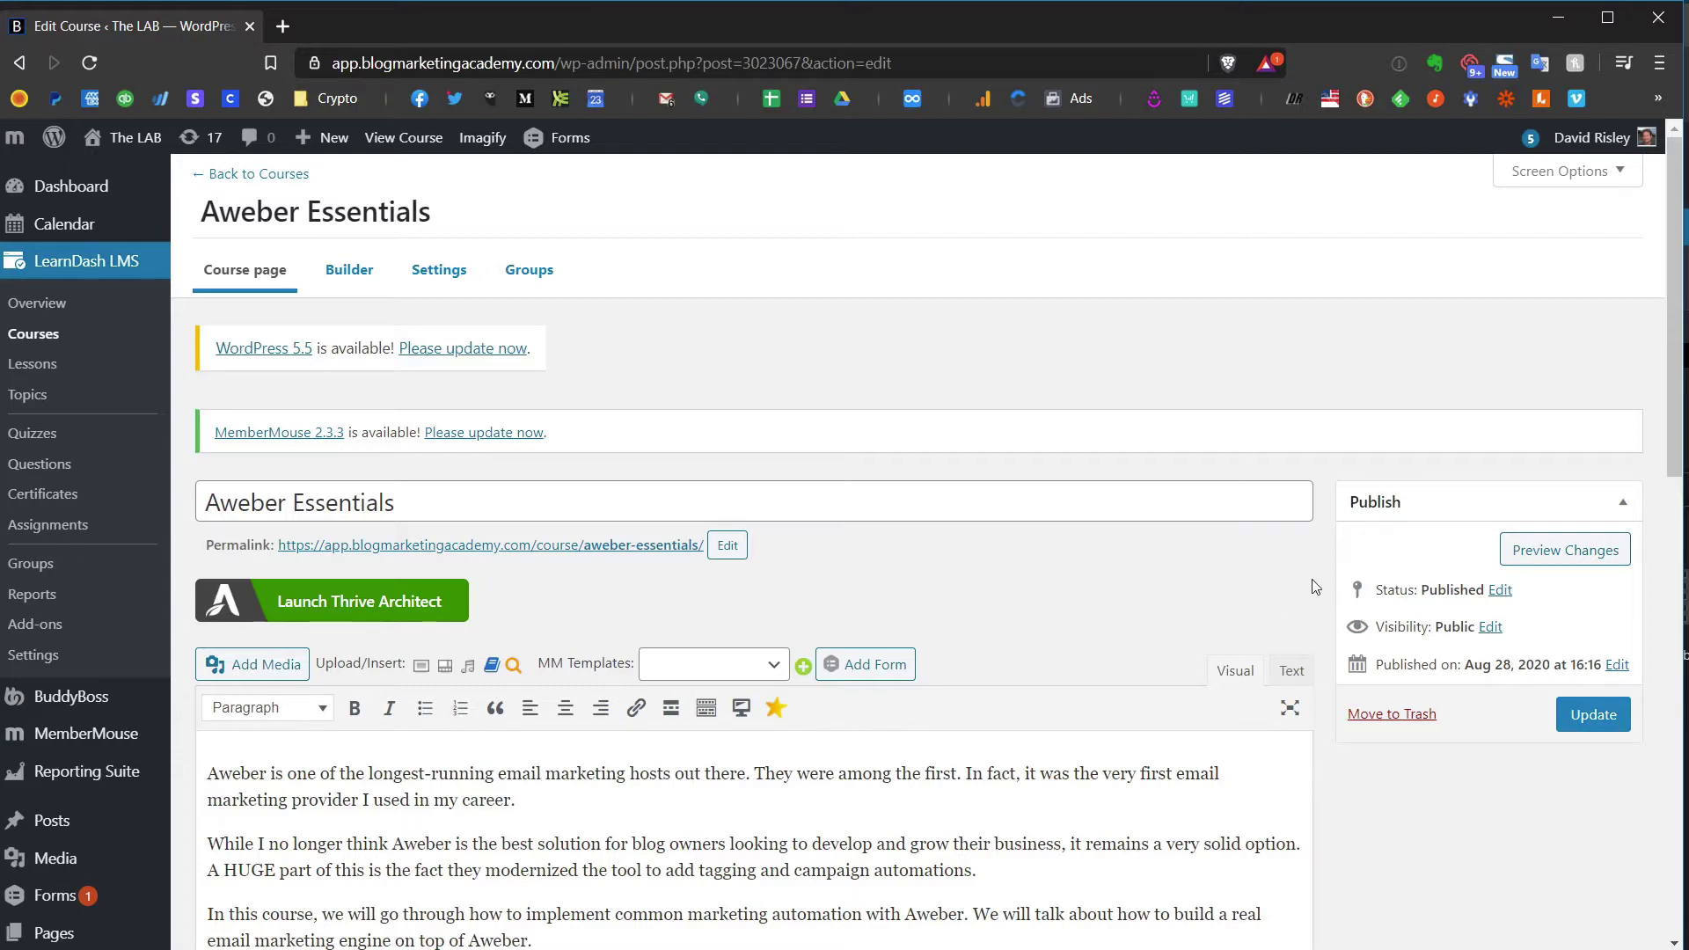
- Examine the course page's main description, short description, slug, author and video preview fields
scroll(1319, 554, "down", 3)
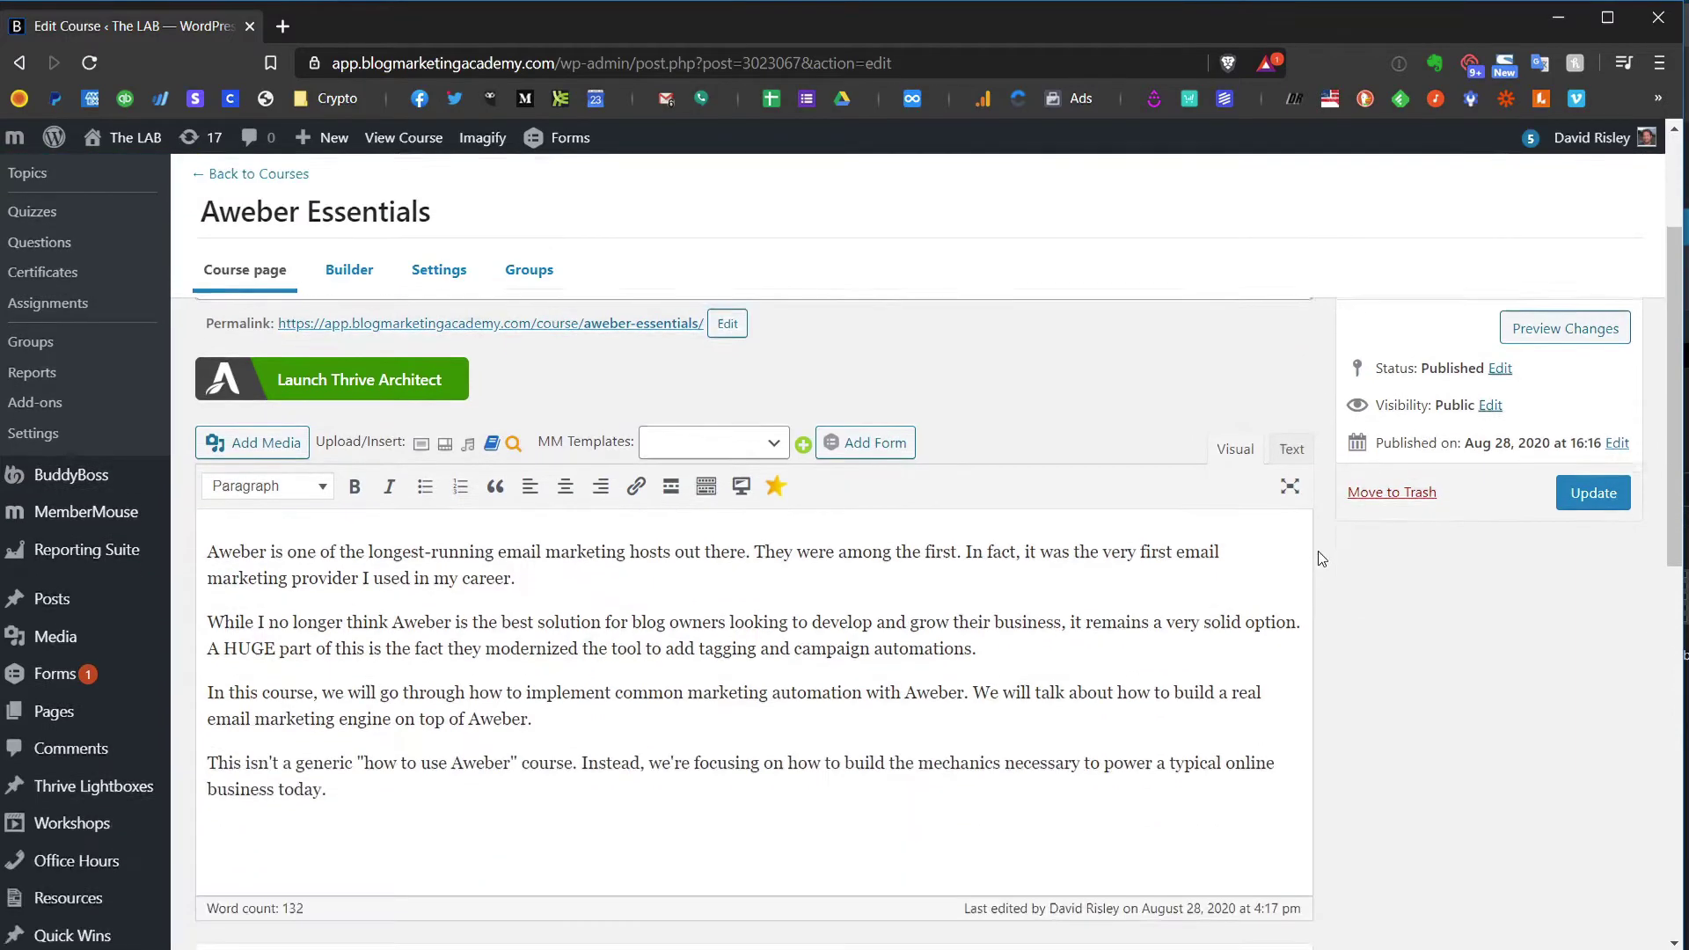
left_click_drag(203, 438, 379, 689)
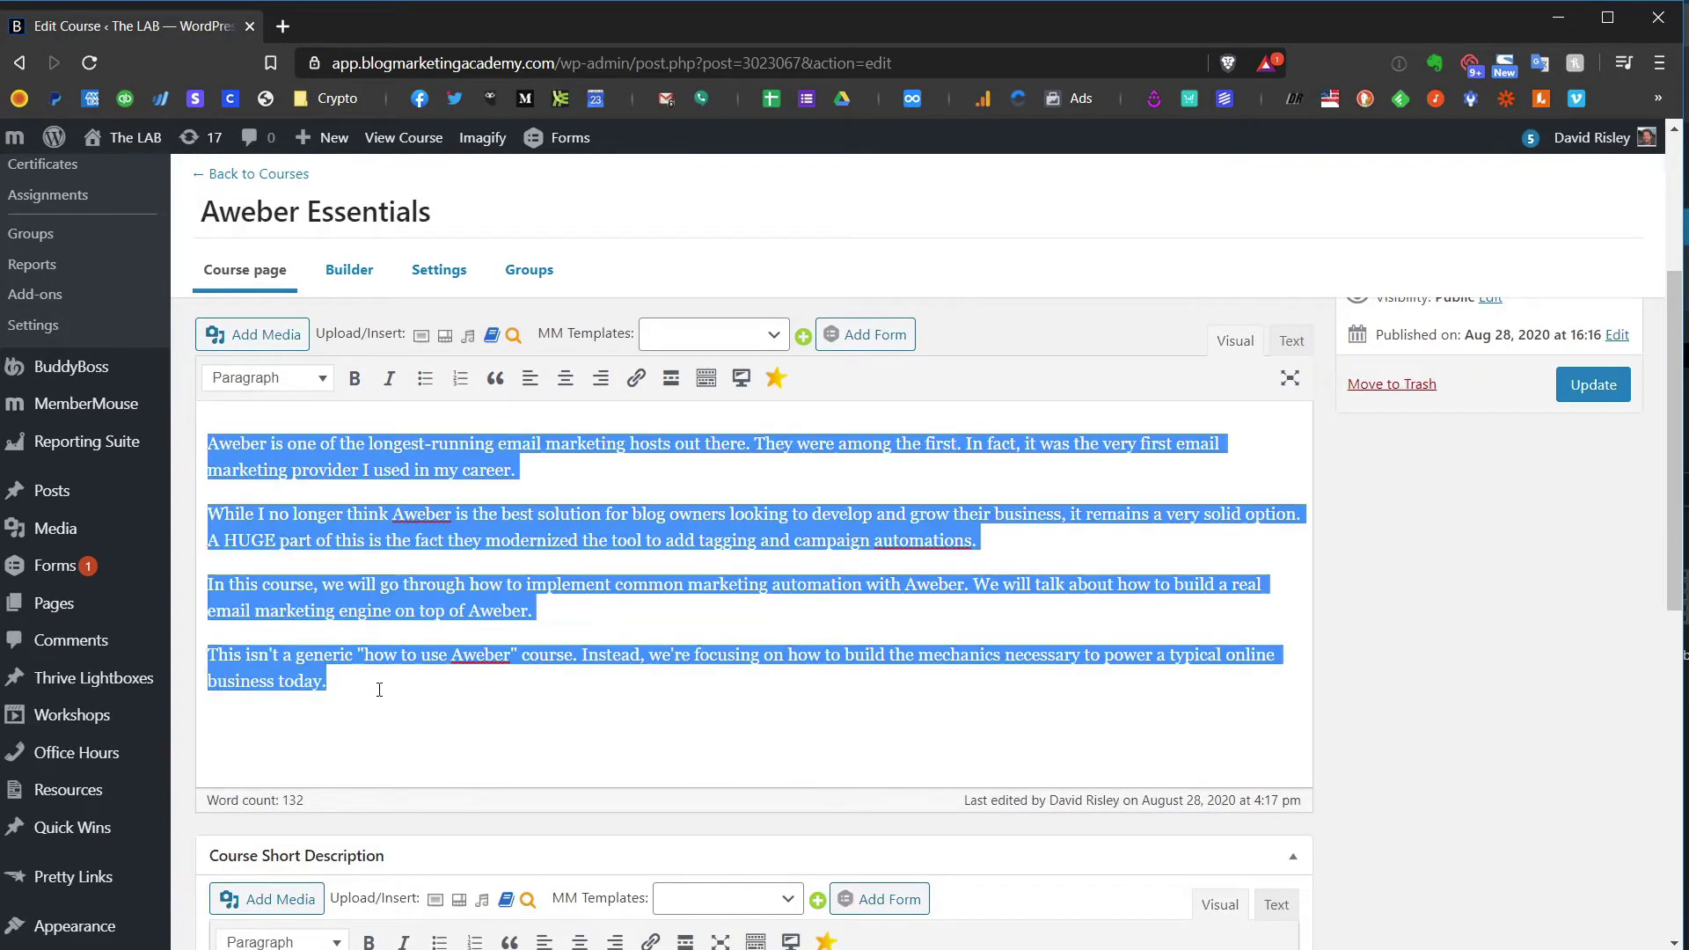
left_click(1349, 553)
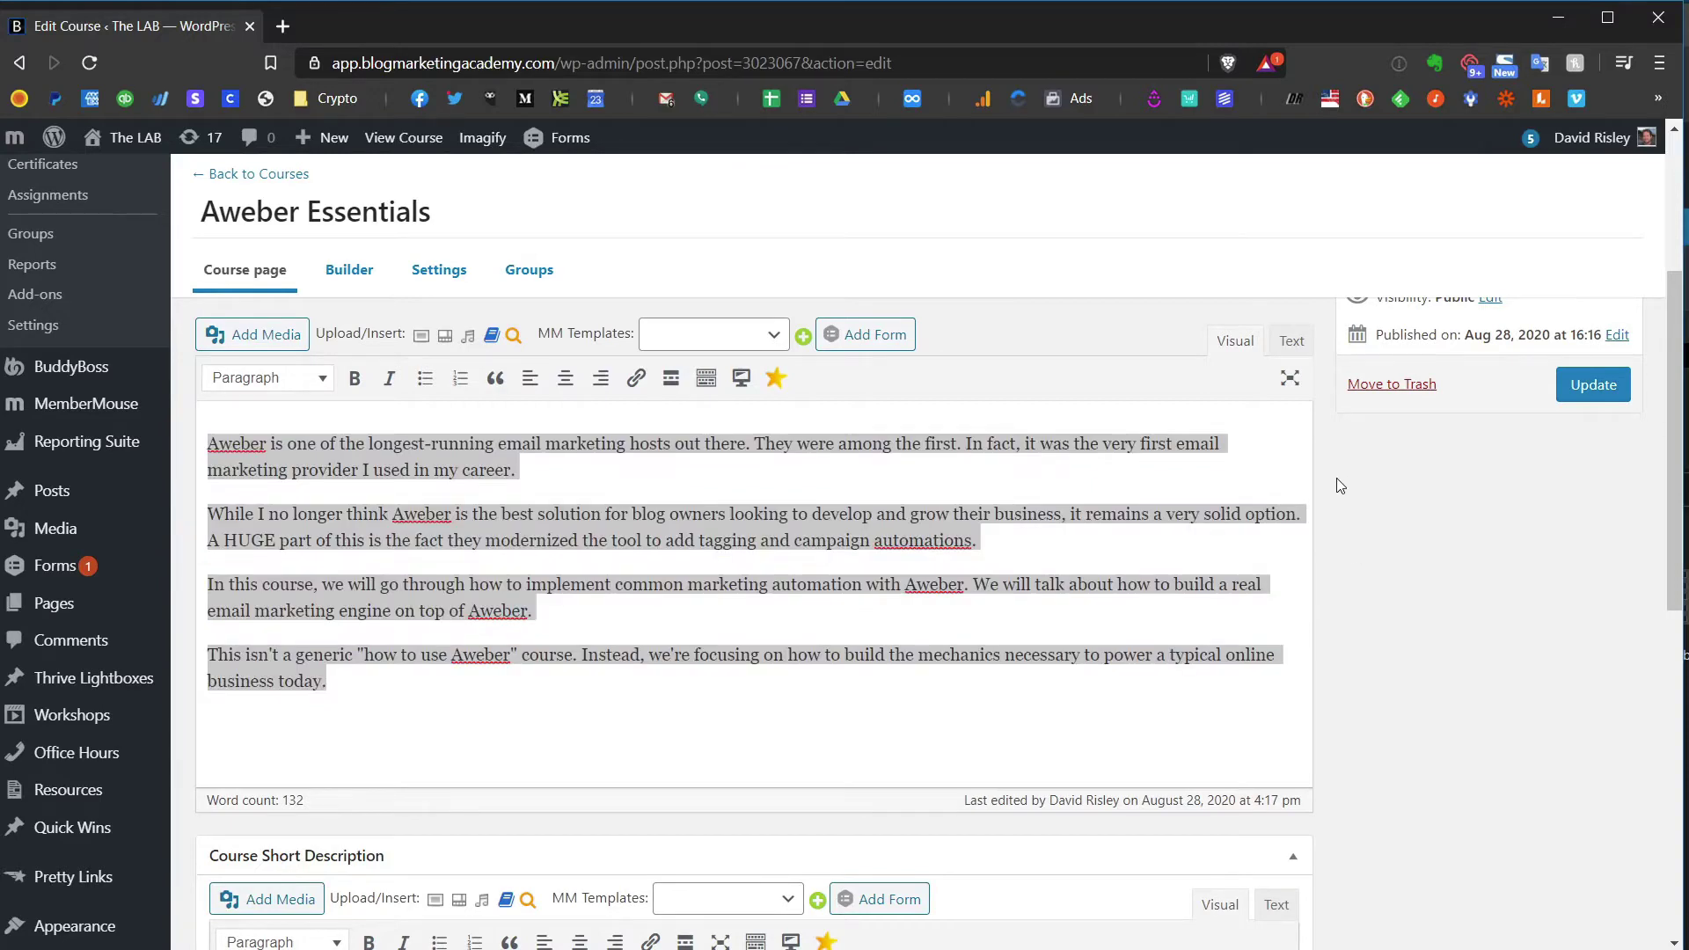
scroll(1333, 468, "down", 3)
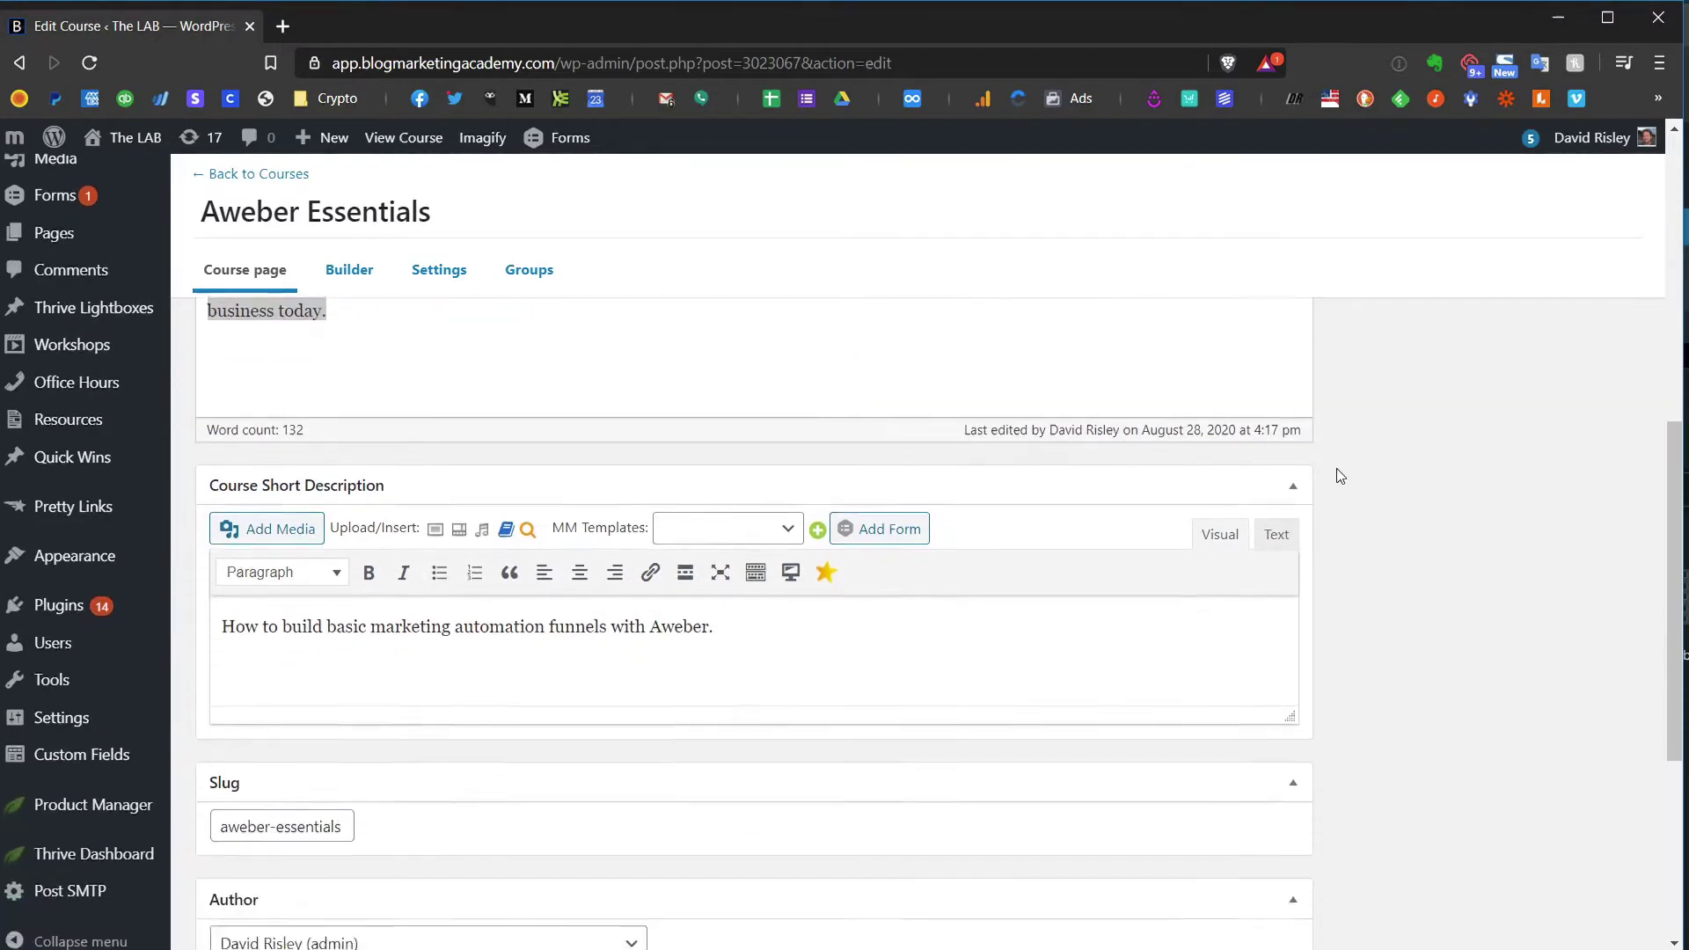
scroll(1338, 475, "down", 4)
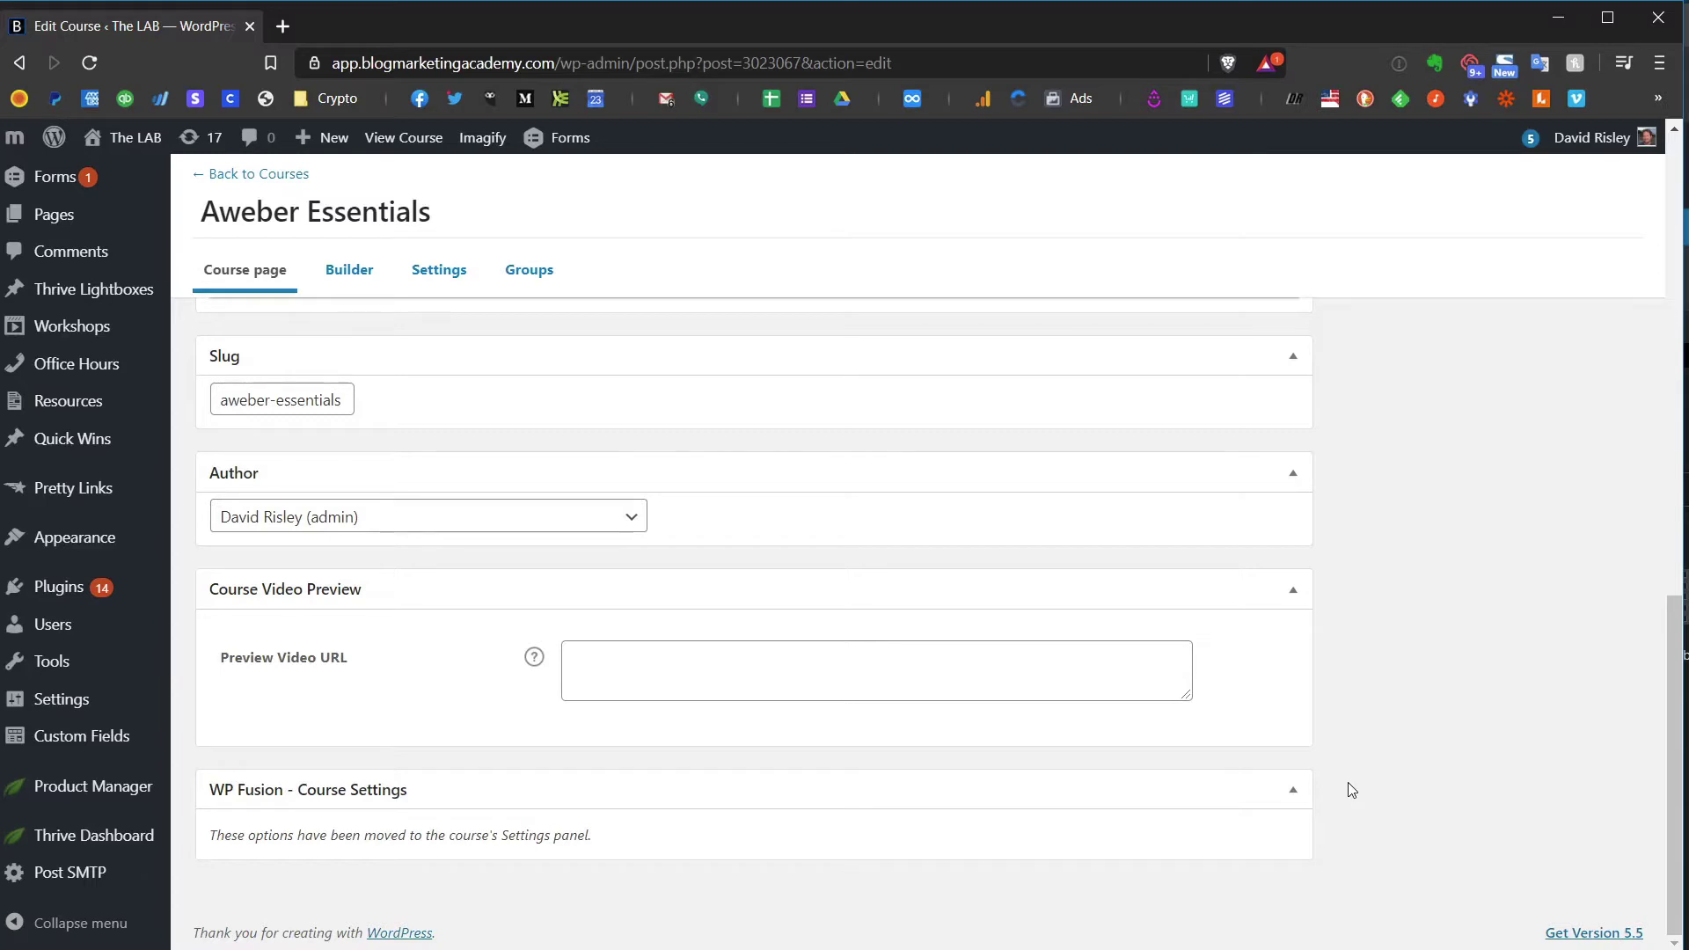
scroll(1352, 793, "up", 15)
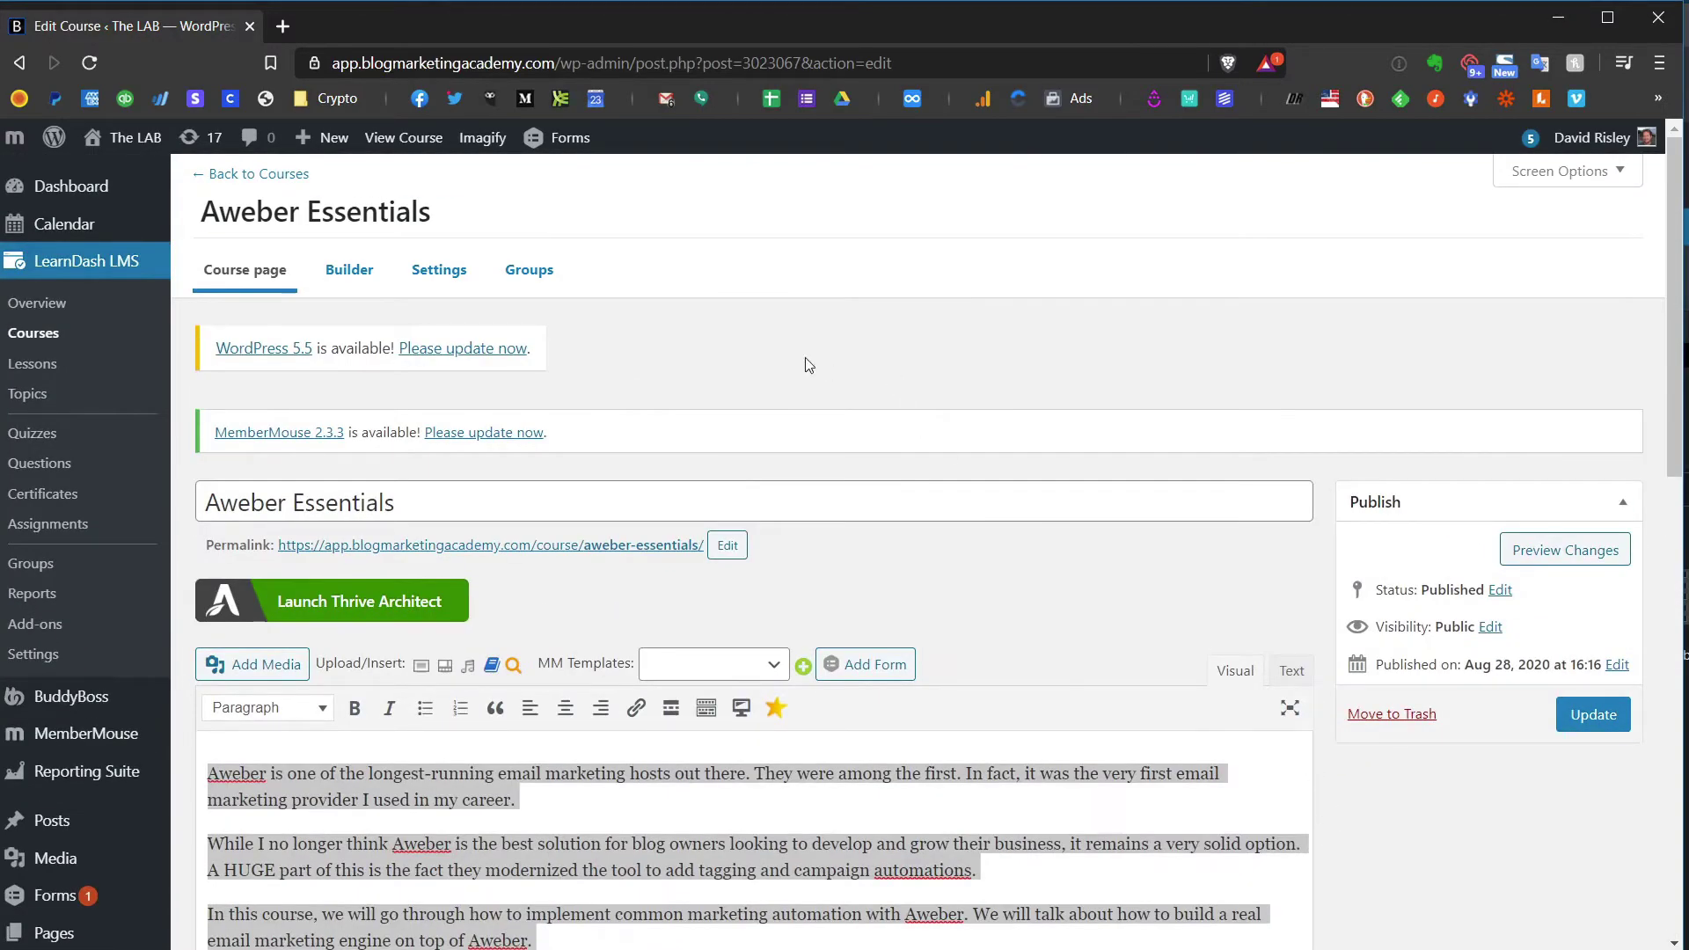
- Open the course's Builder and review the lesson outline through to the final quizzes area
left_click(369, 274)
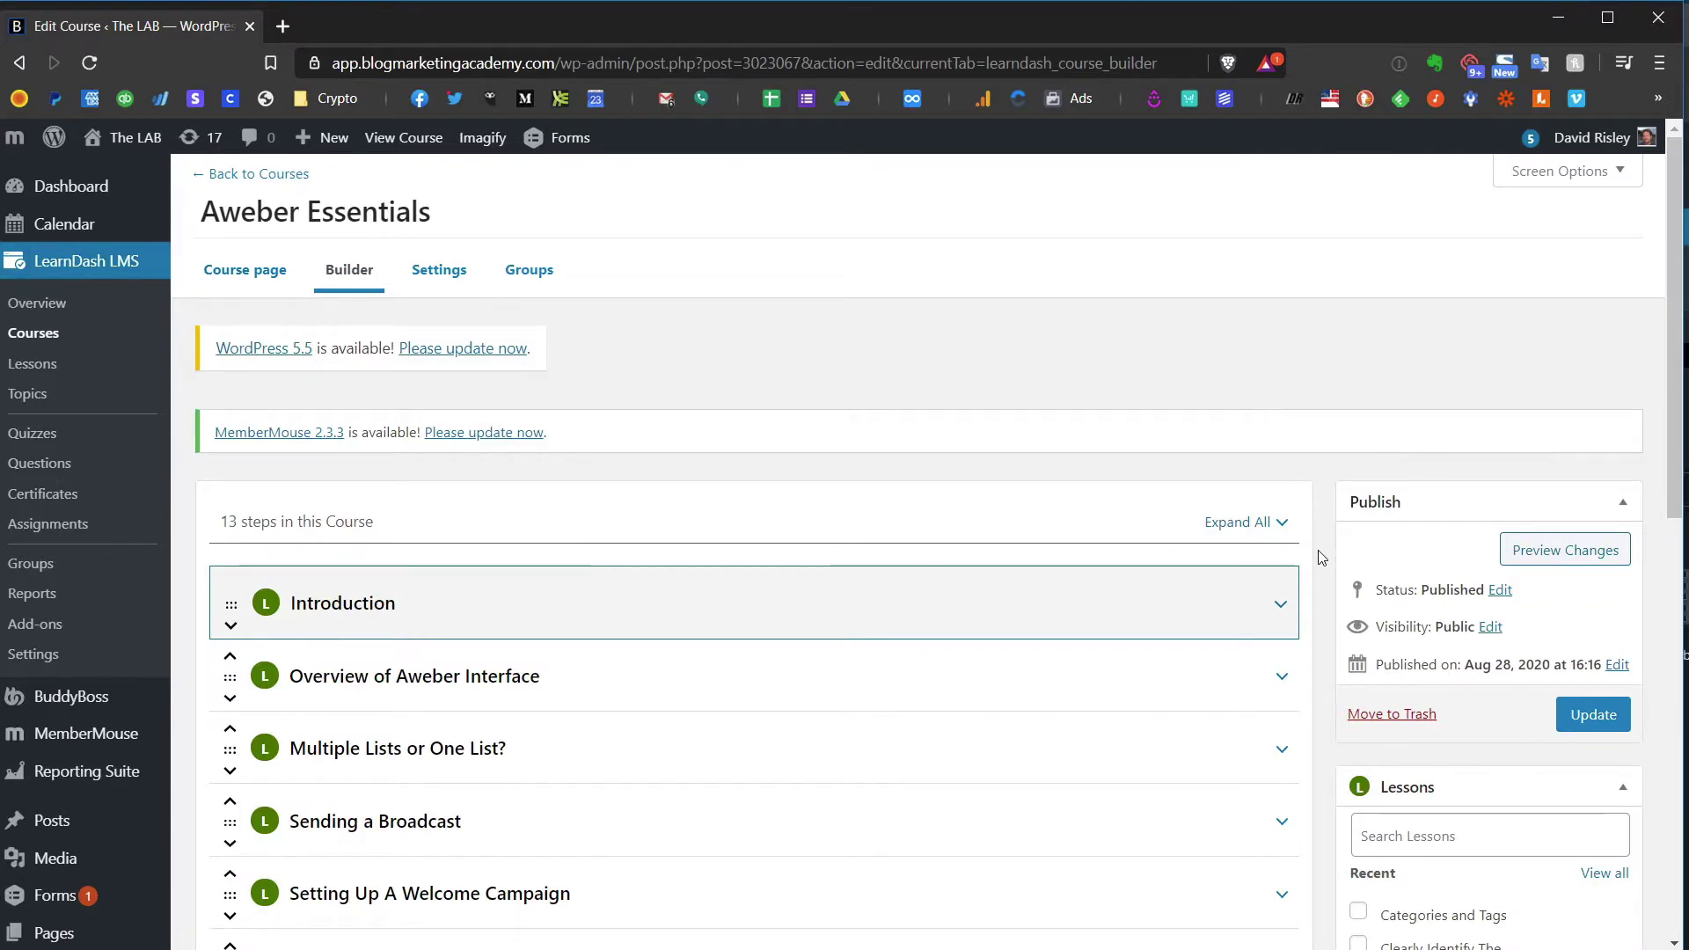
scroll(1331, 570, "down", 5)
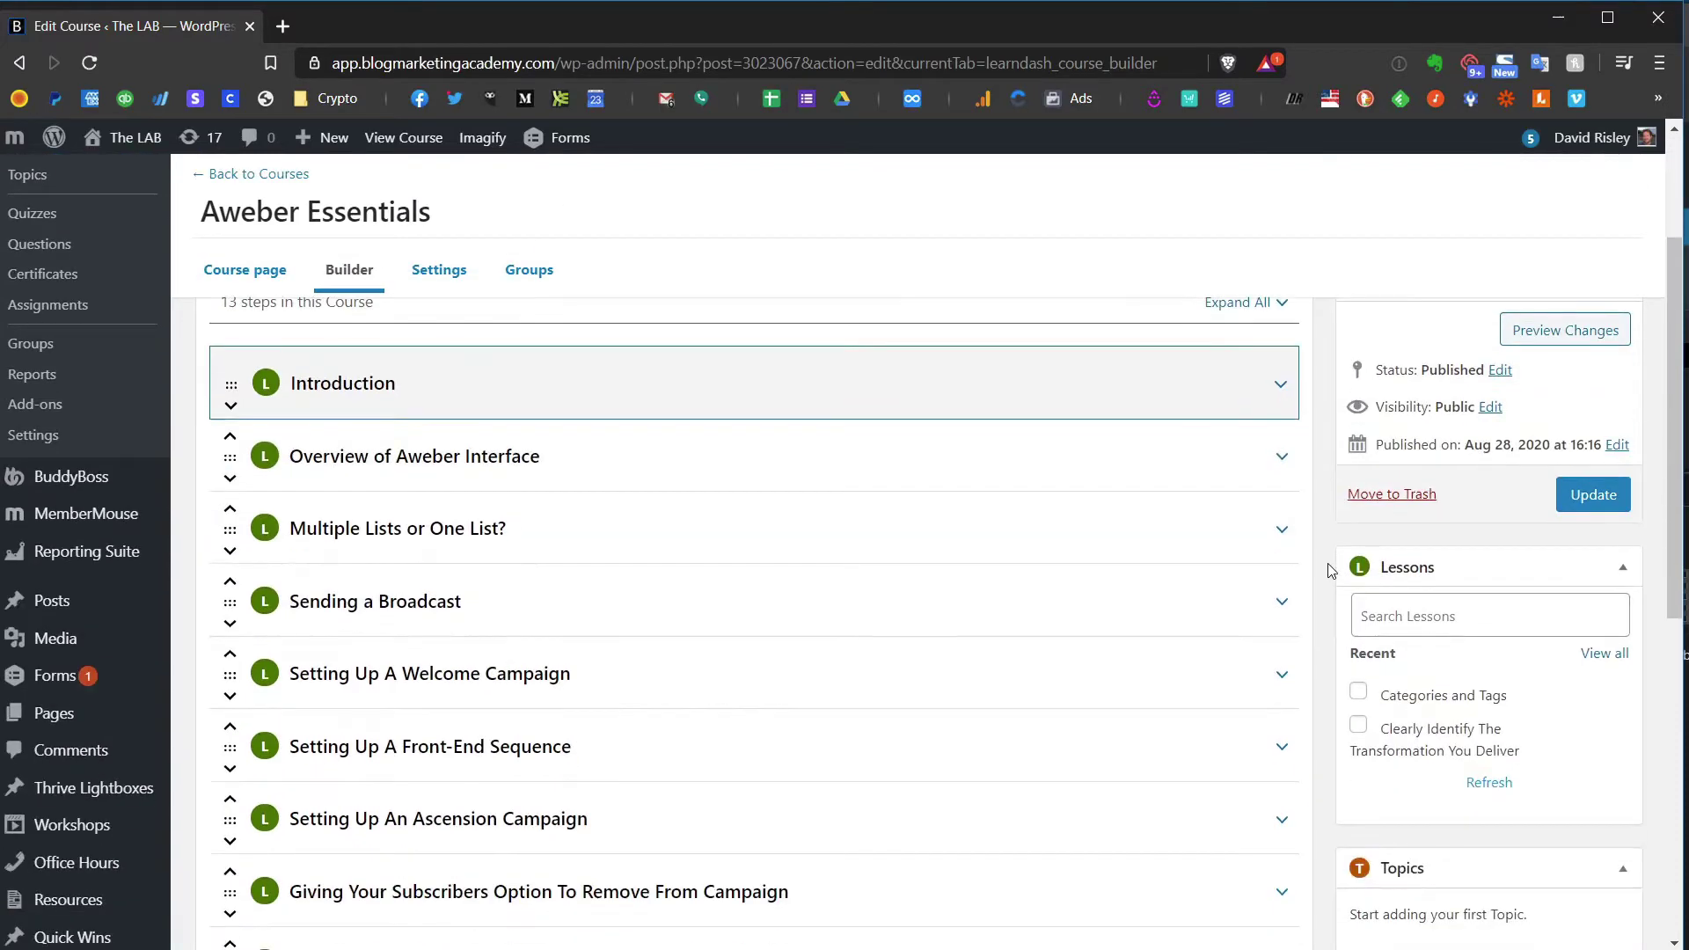
scroll(1328, 566, "down", 5)
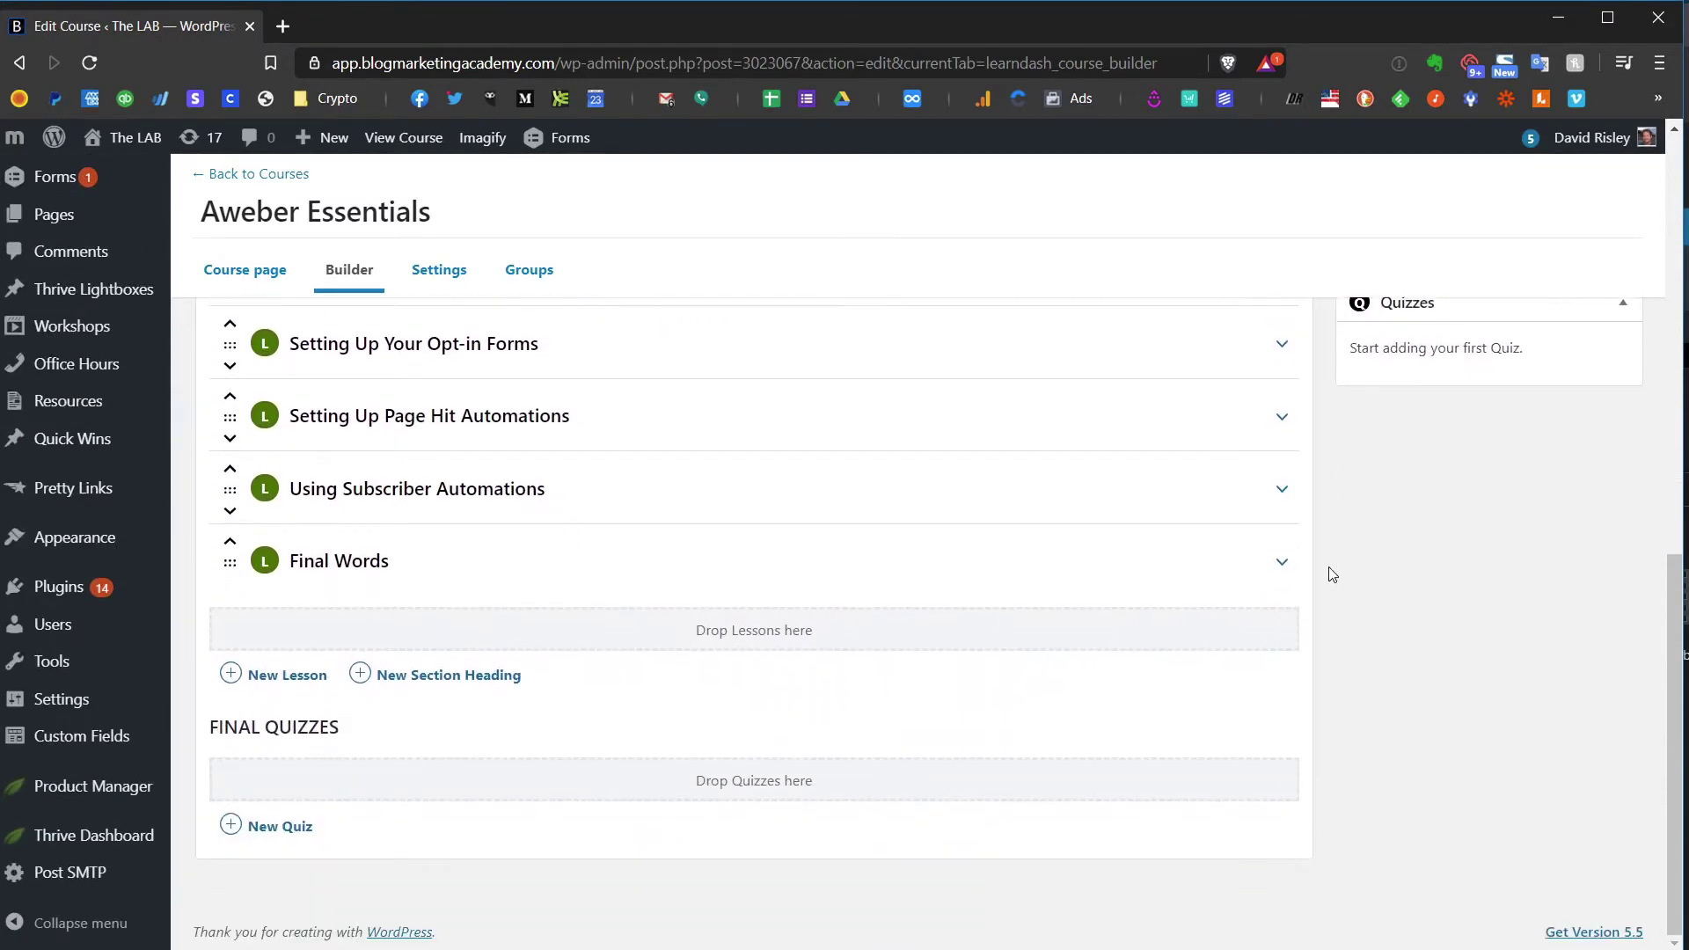
scroll(1331, 567, "up", 10)
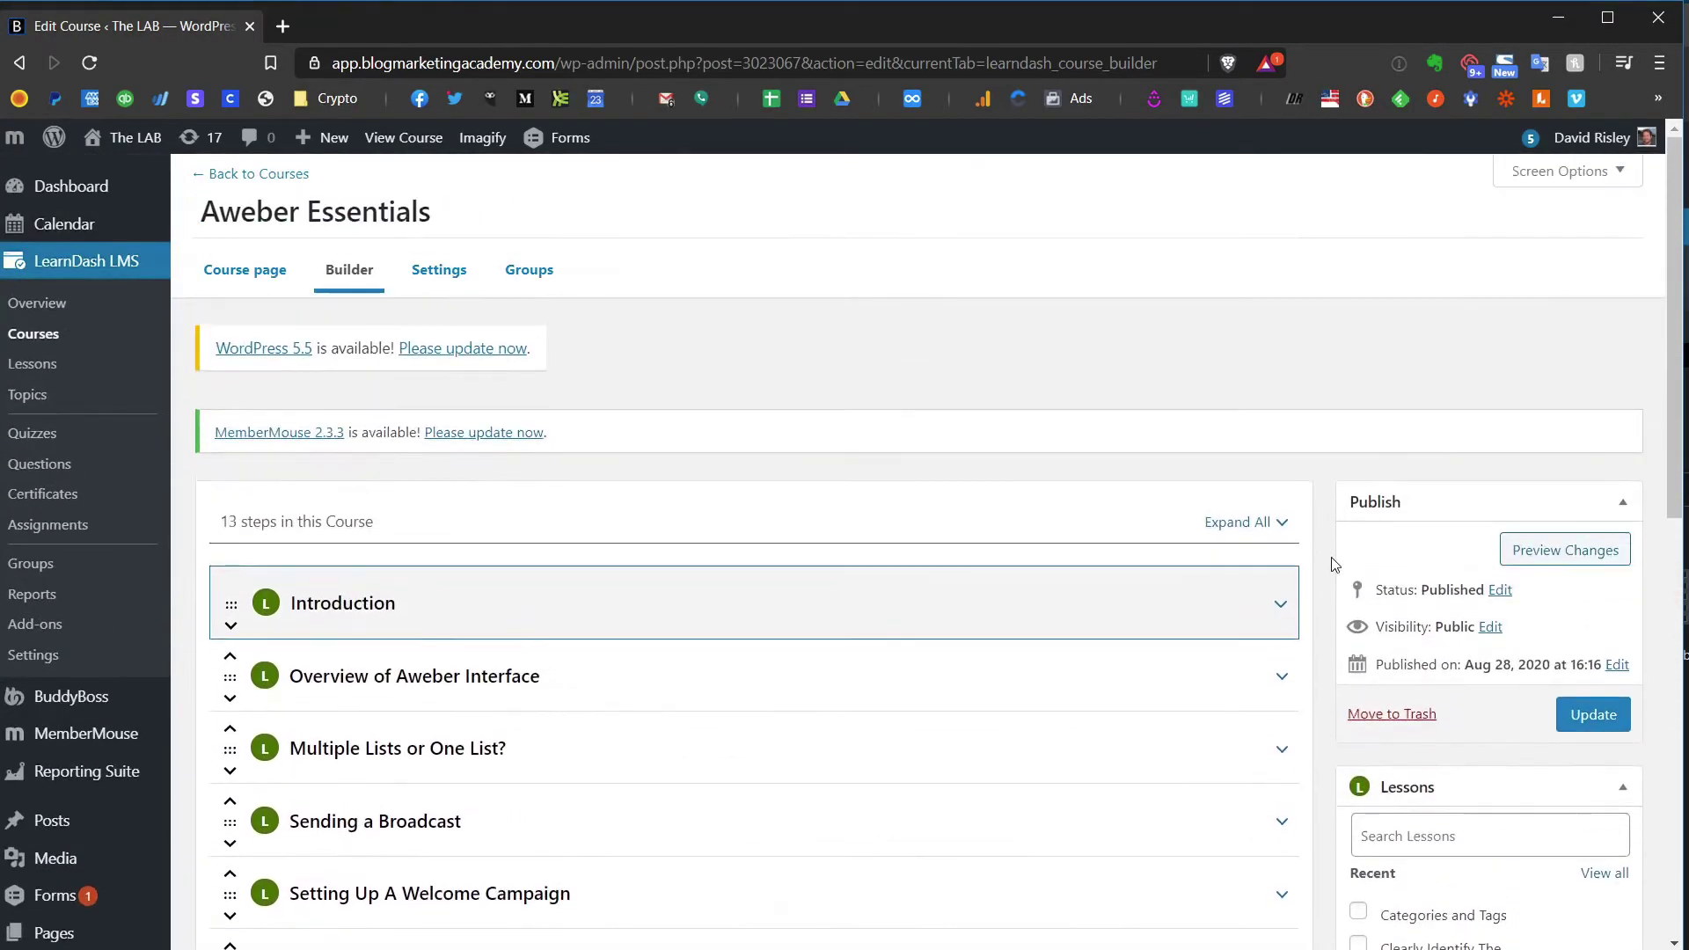
- Move the Introduction lesson one place down in the outline and back to first place
left_click(231, 625)
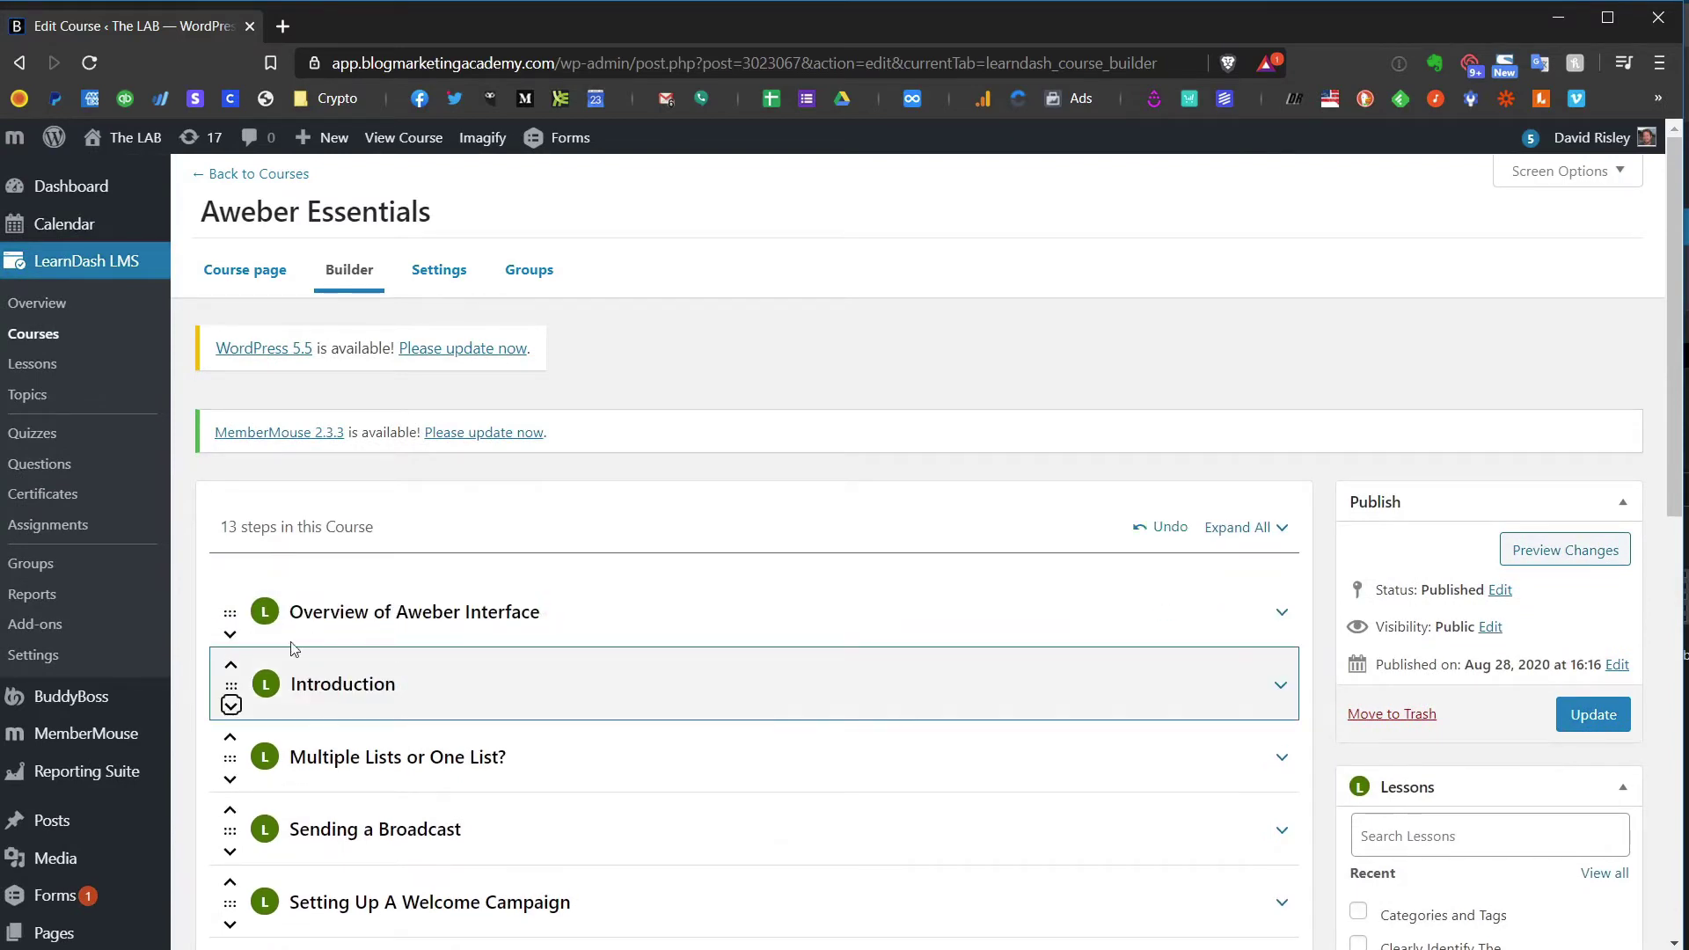
left_click(231, 664)
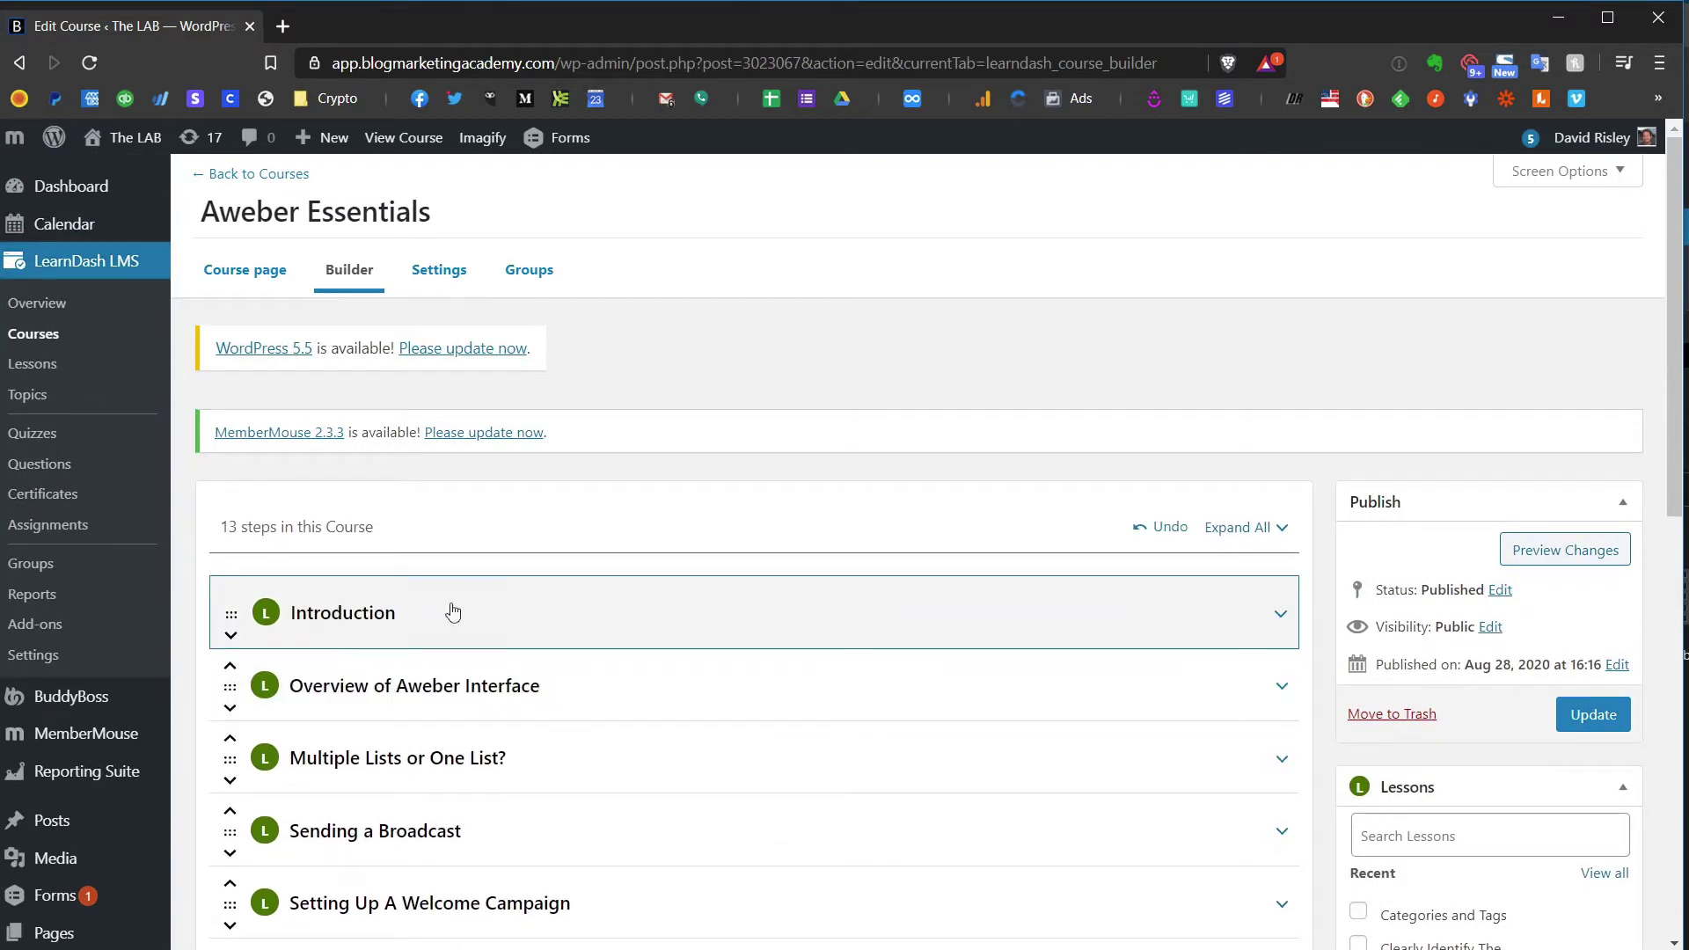
- Expand the Introduction lesson to examine its options for adding topics and quizzes, and collapse it again
left_click(1280, 614)
scroll(1284, 620, "down", 3)
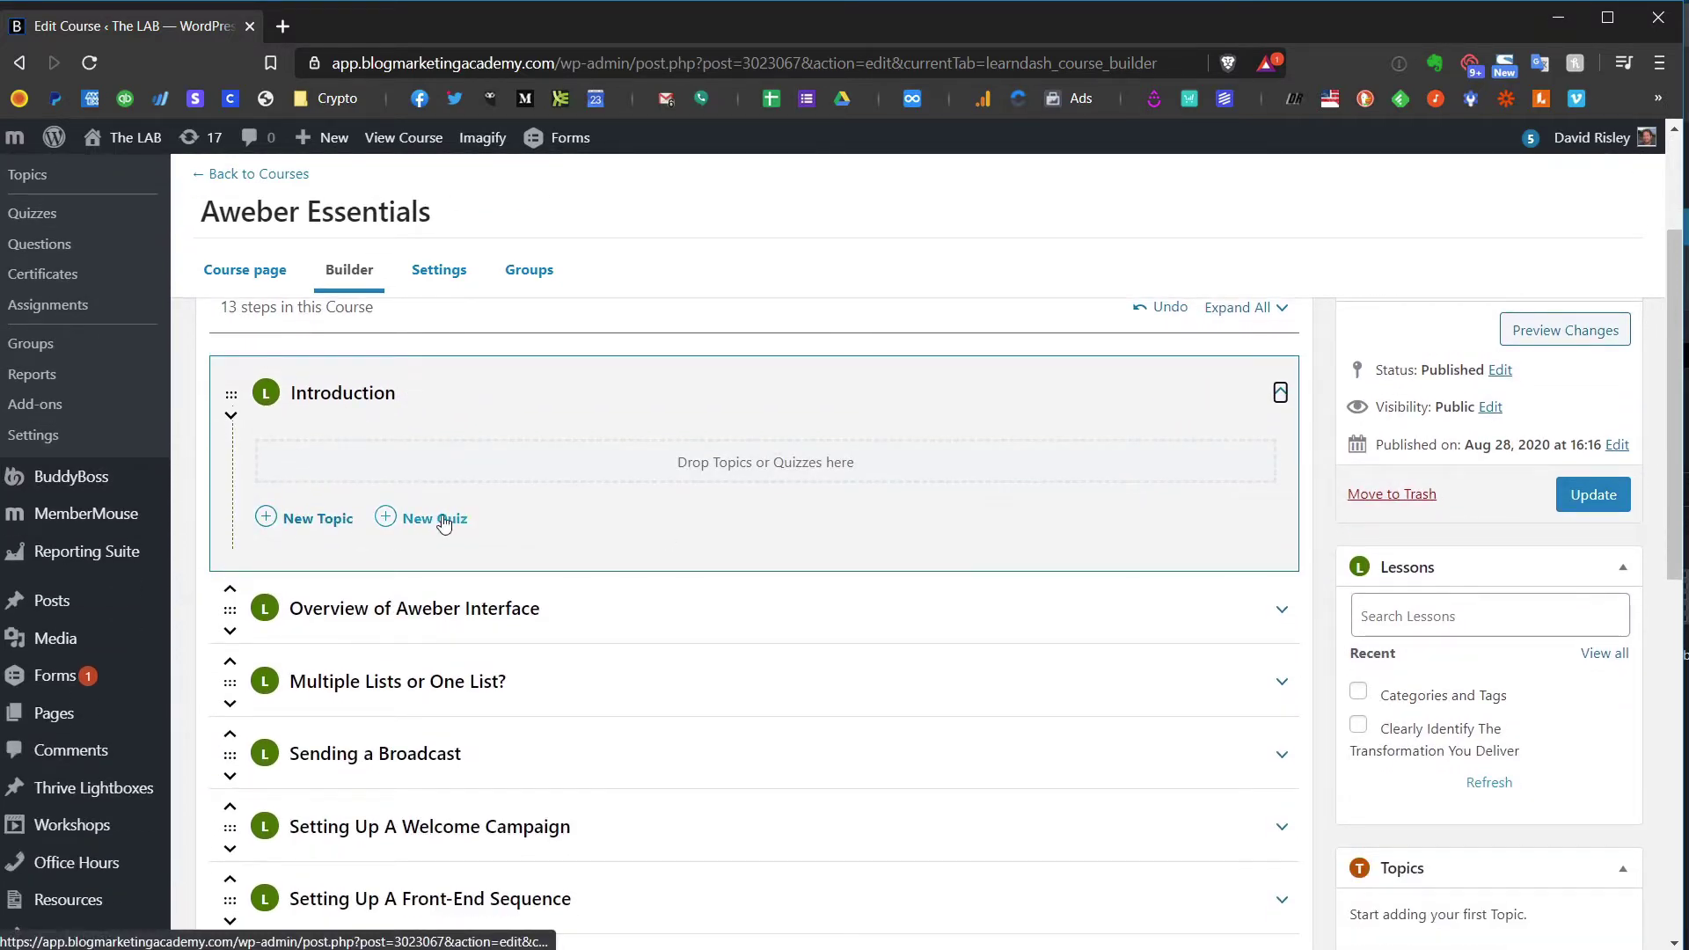
left_click(1279, 392)
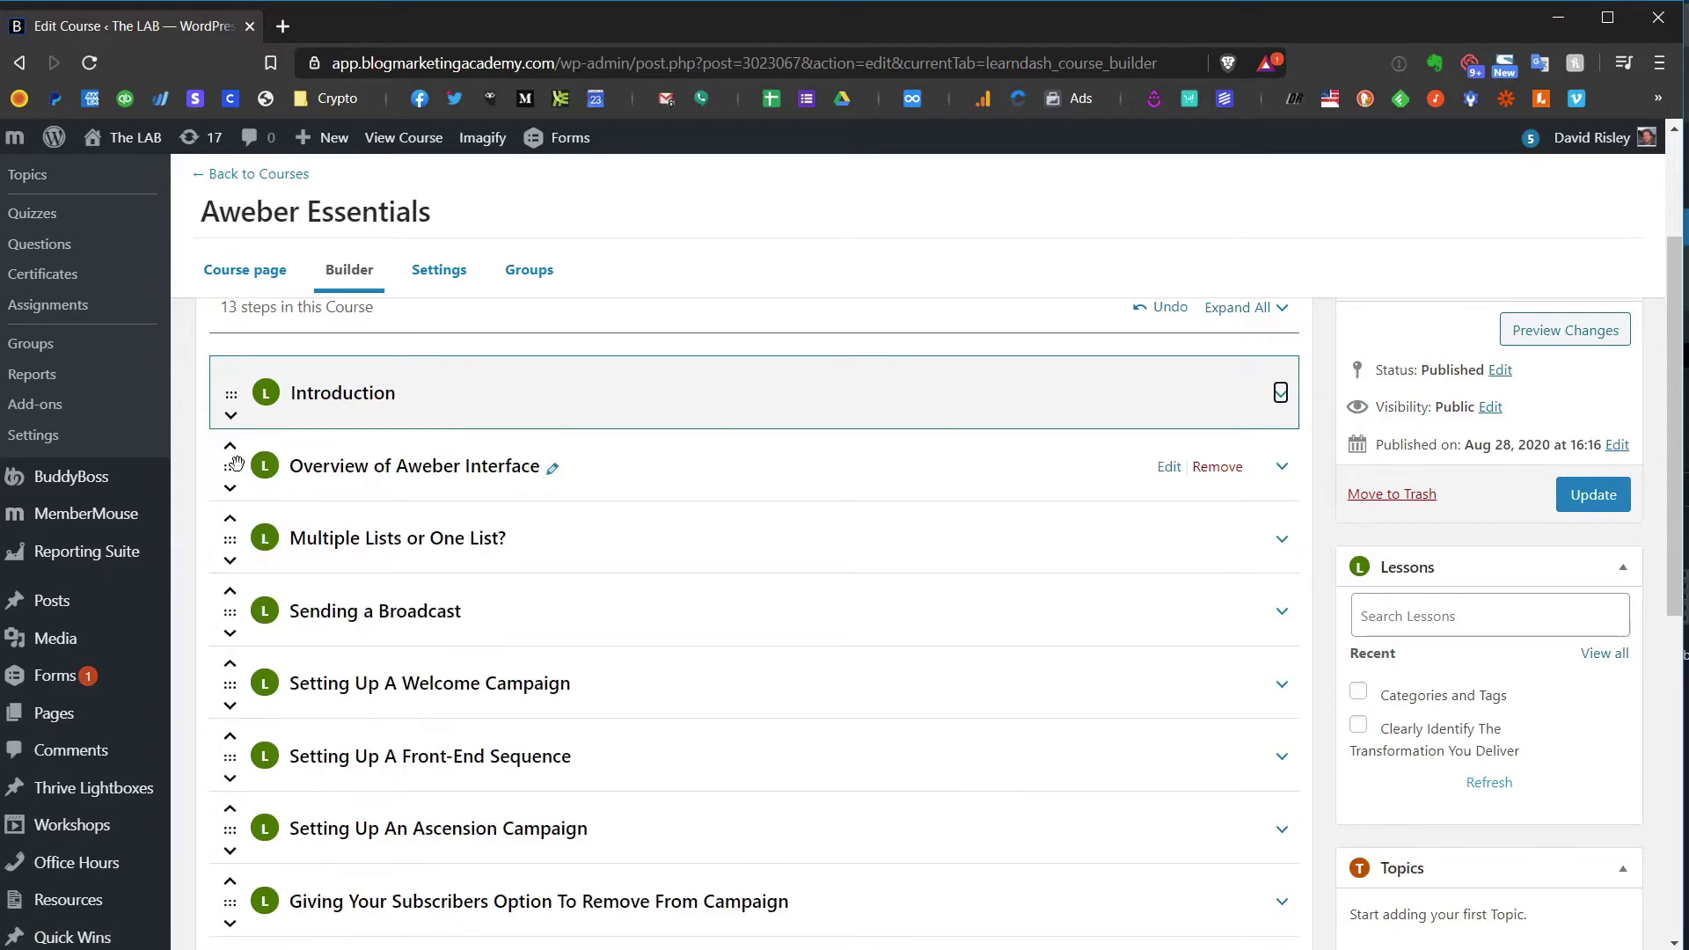
- Examine the Overview of Aweber Interface lesson's reordering control and the remaining lessons, lesson-adding options and quiz area
left_click(232, 486)
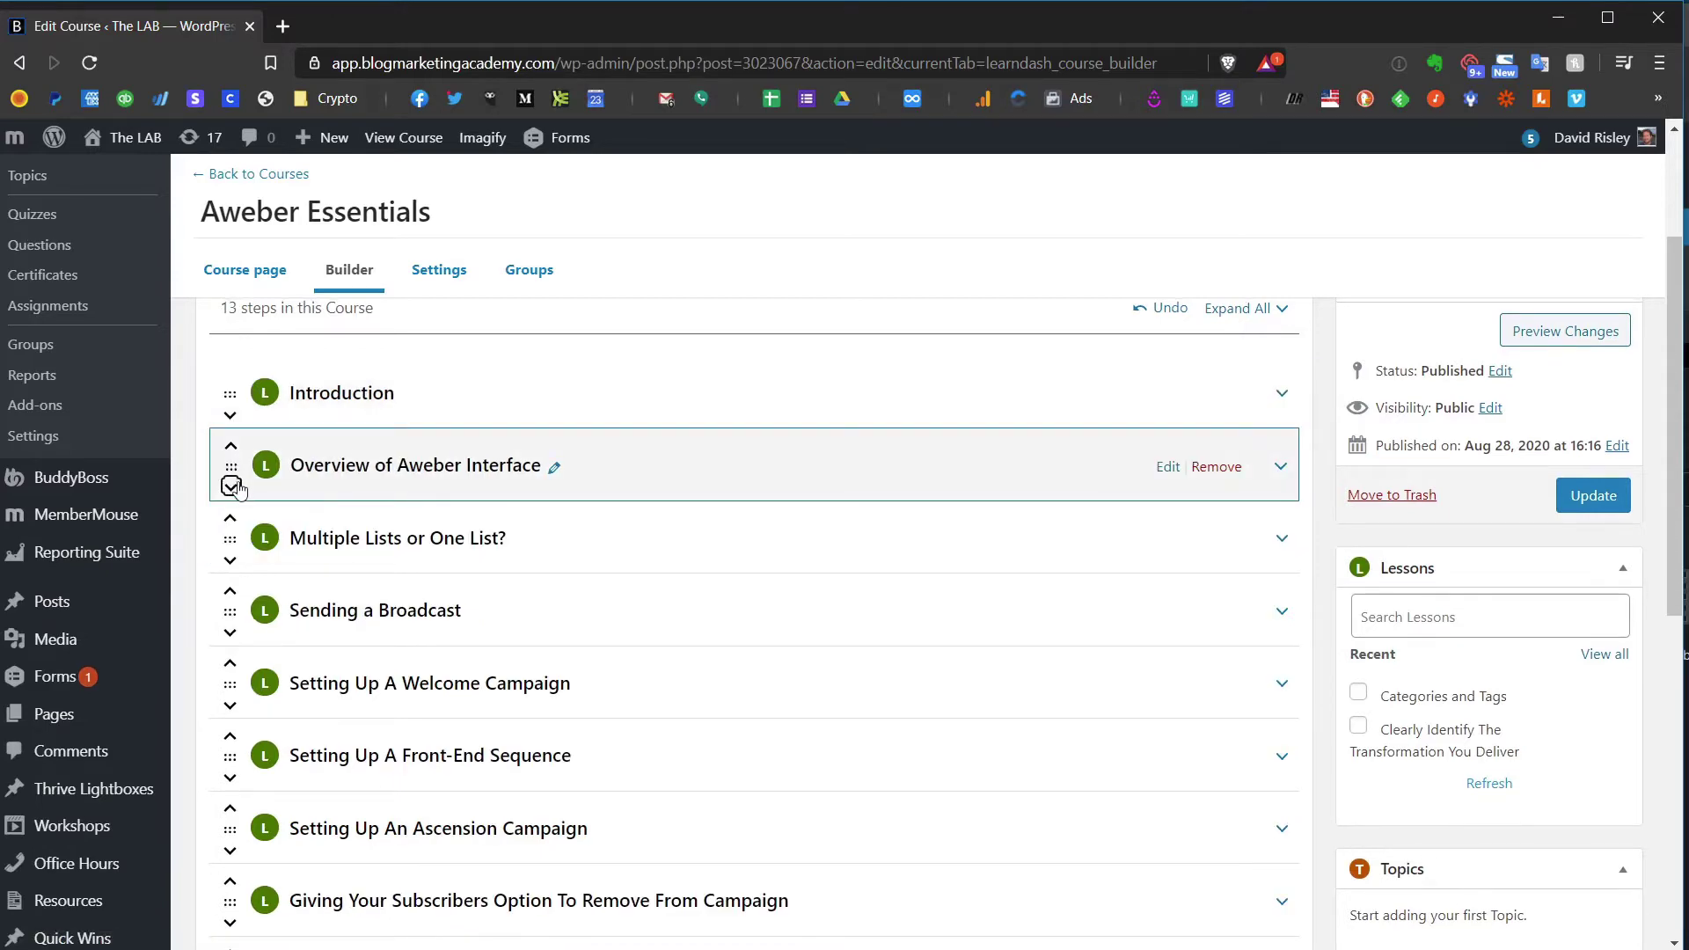
scroll(601, 549, "down", 2)
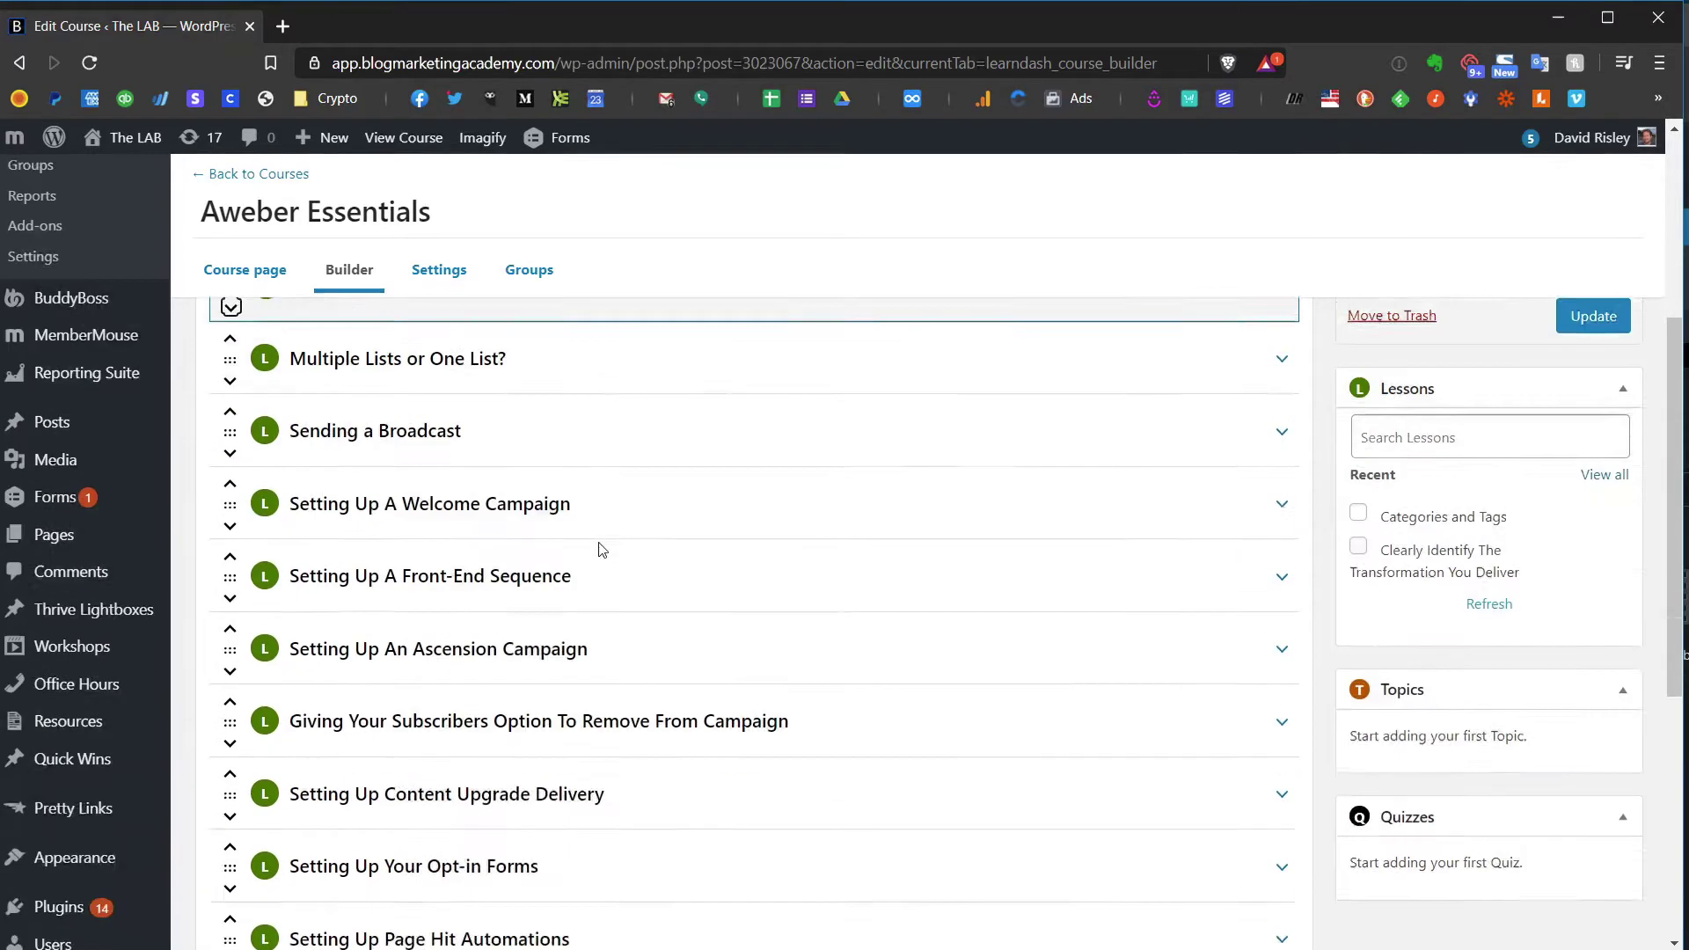
scroll(1091, 529, "down", 5)
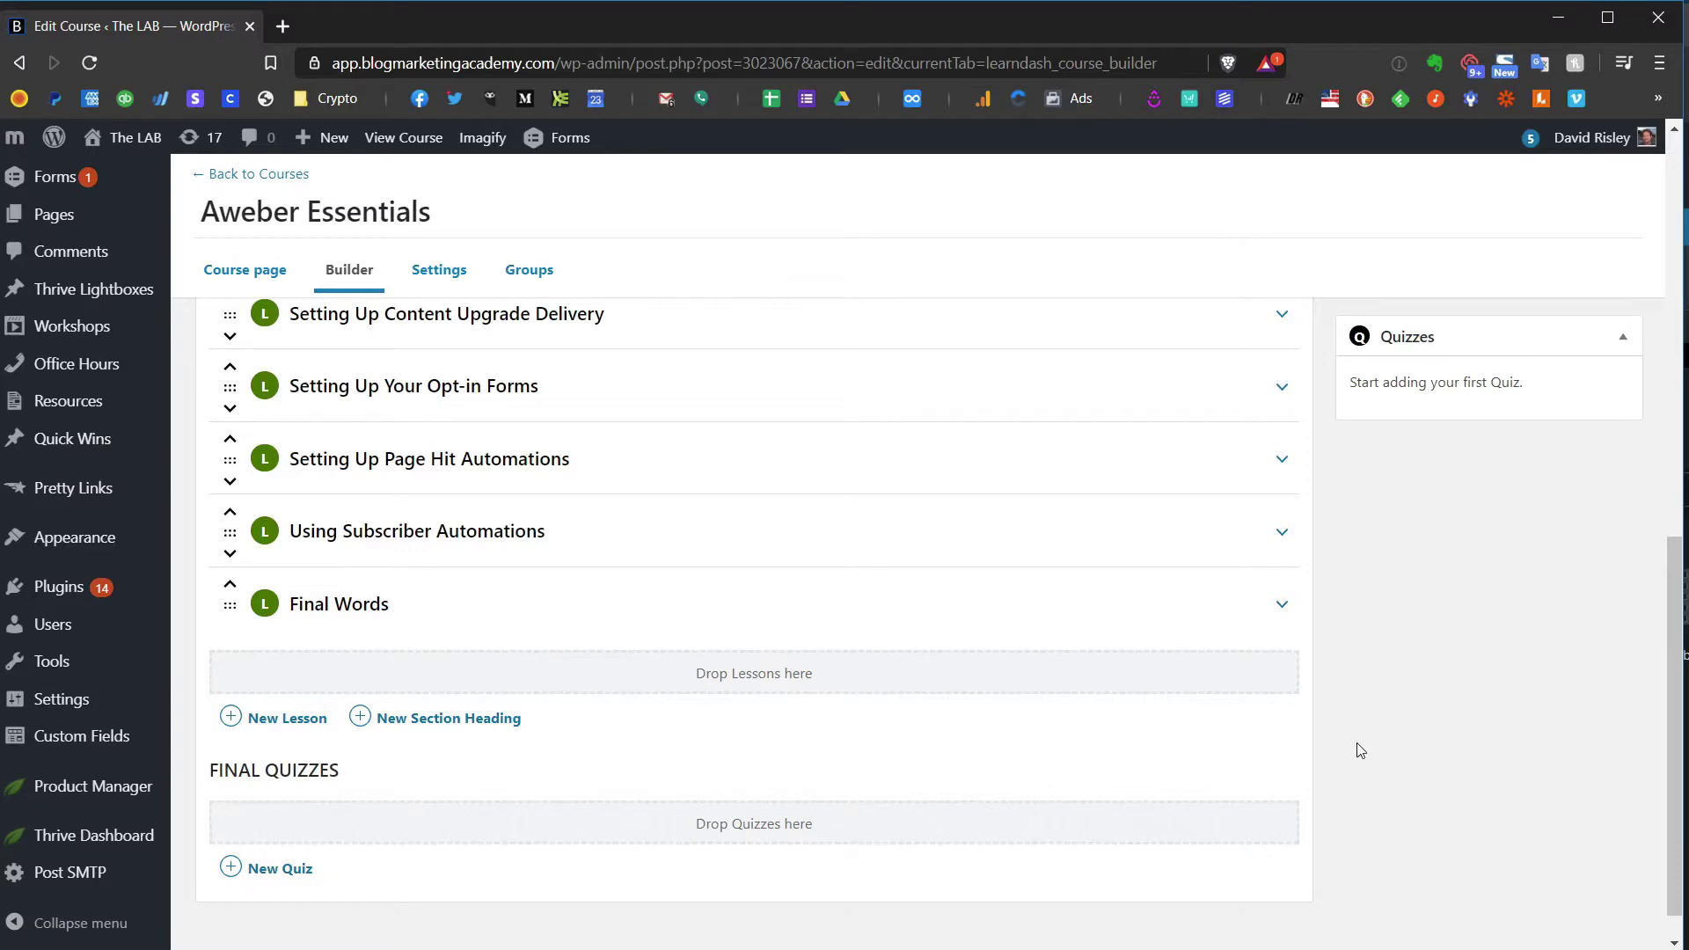
scroll(1350, 754, "up", 9)
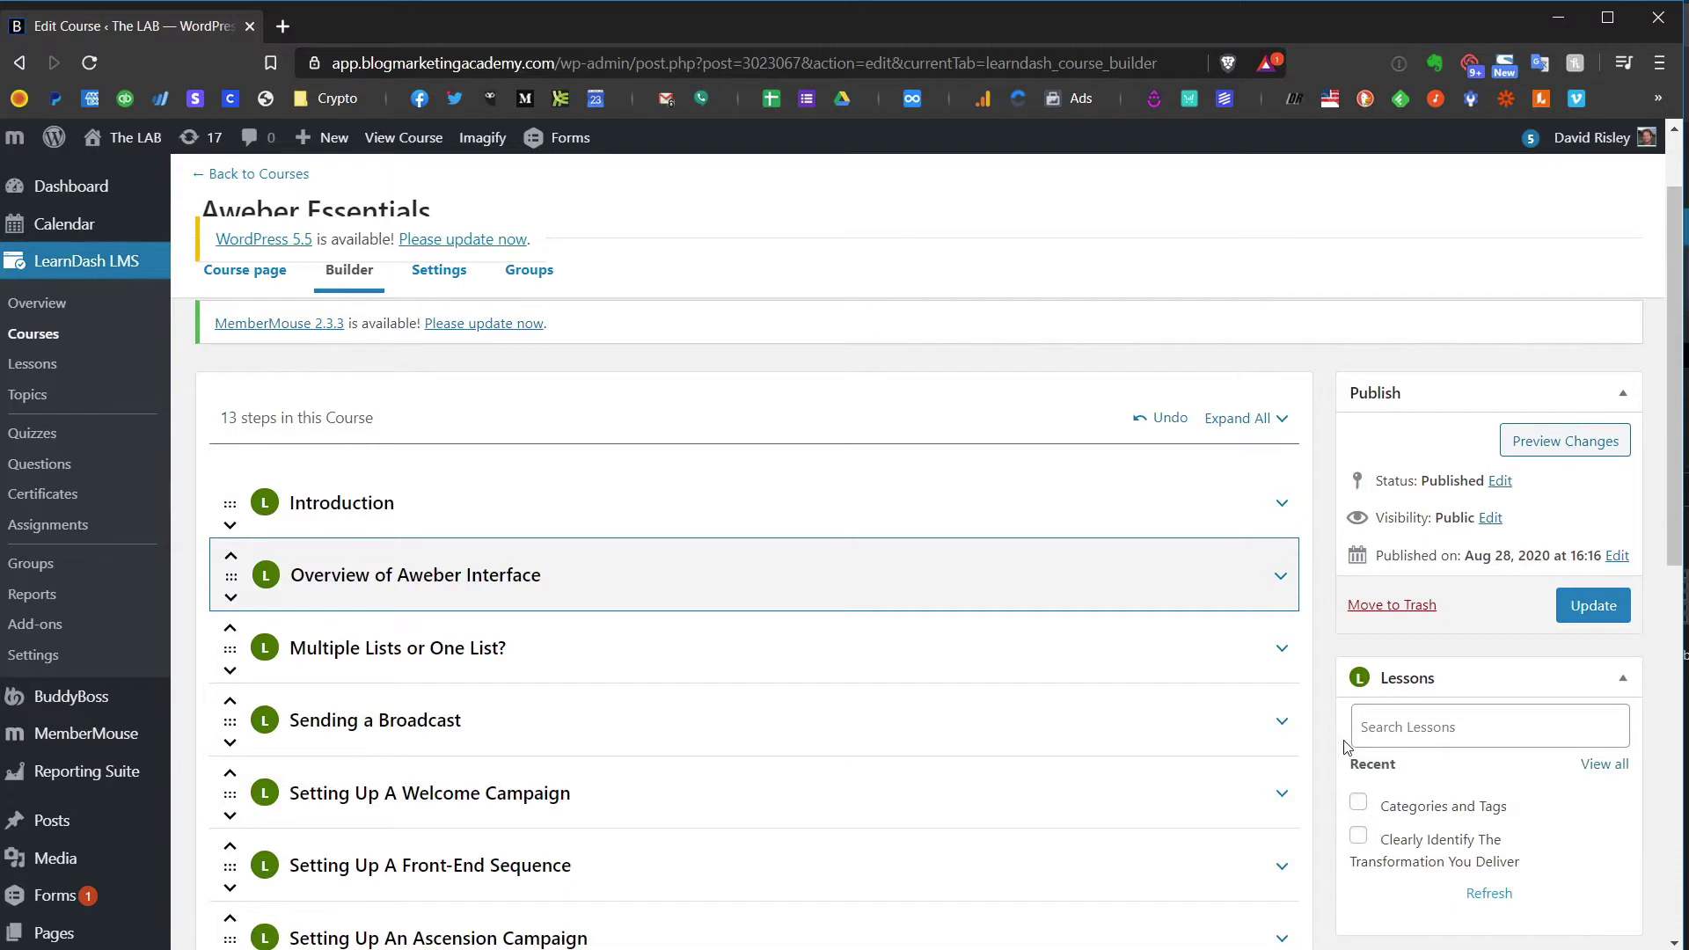
- Open the course's settings and briefly enable Course Materials to examine its content editor
mouse_move(1225, 584)
left_click(439, 270)
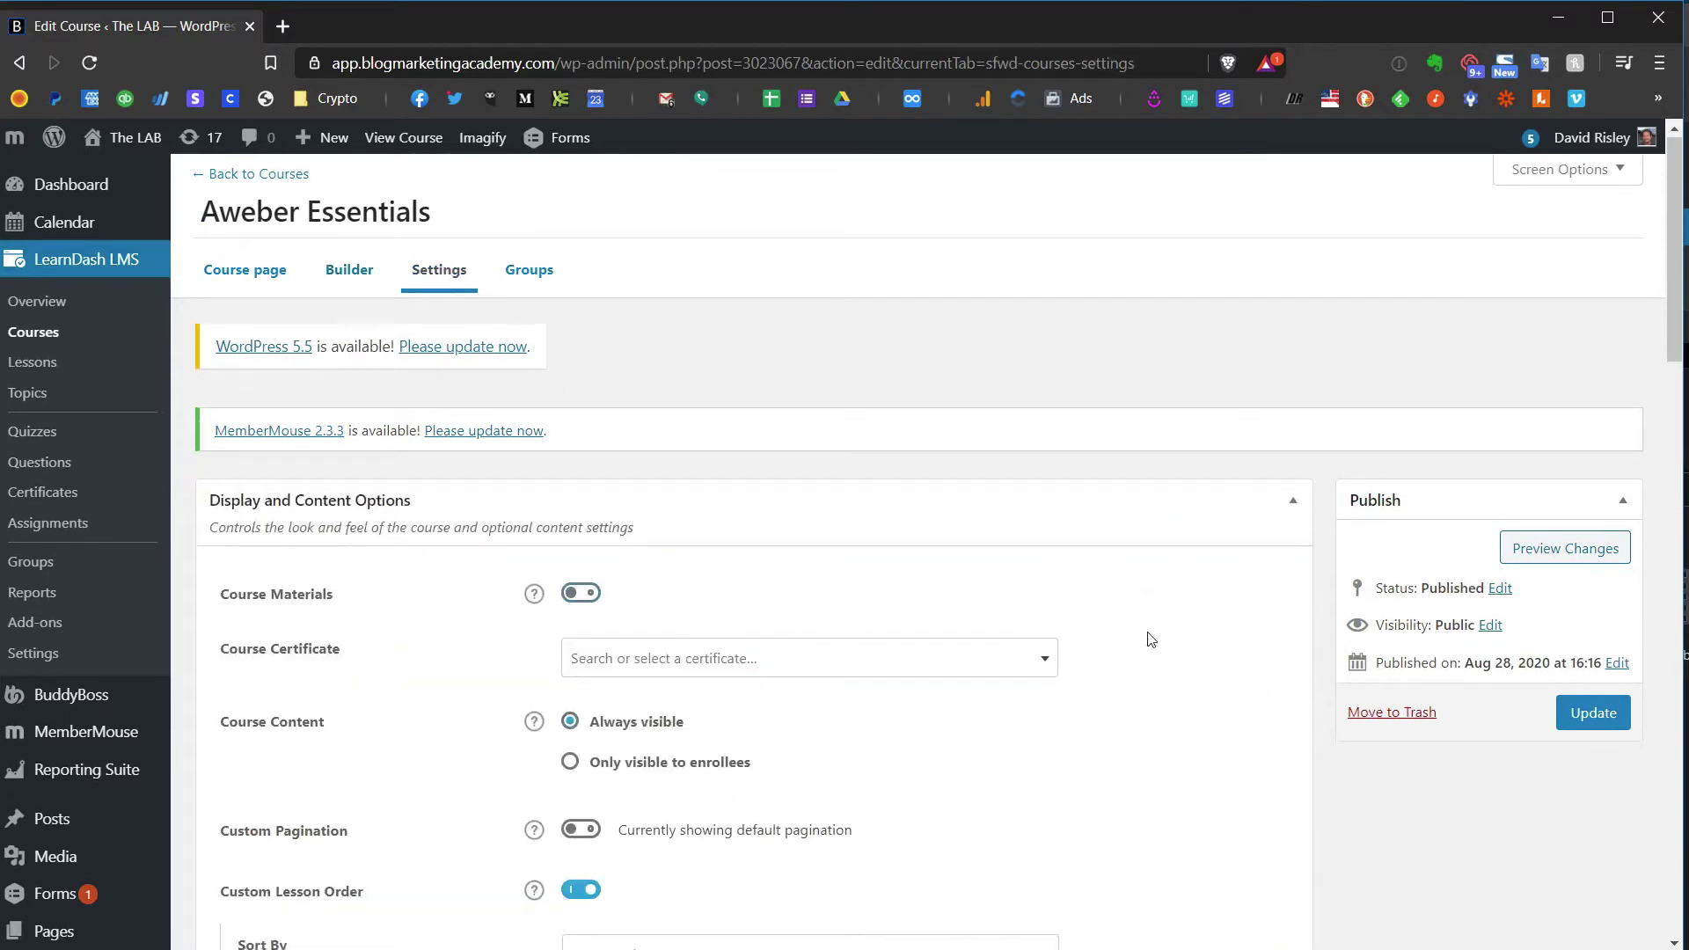
scroll(1150, 635, "down", 2)
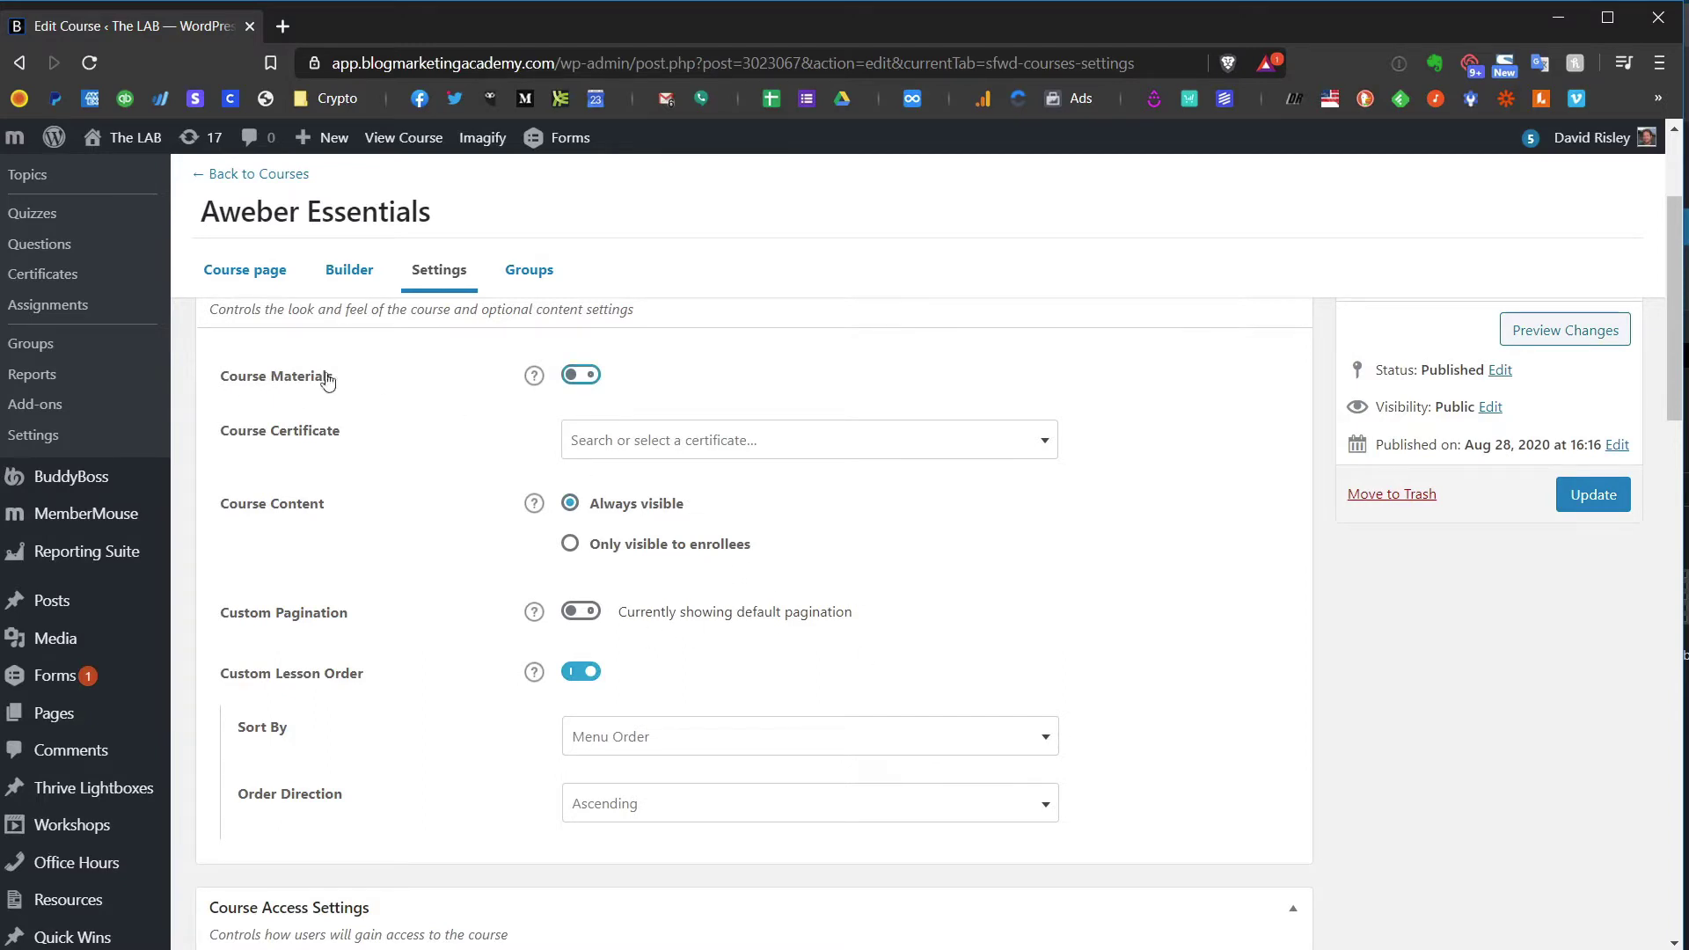
left_click(589, 376)
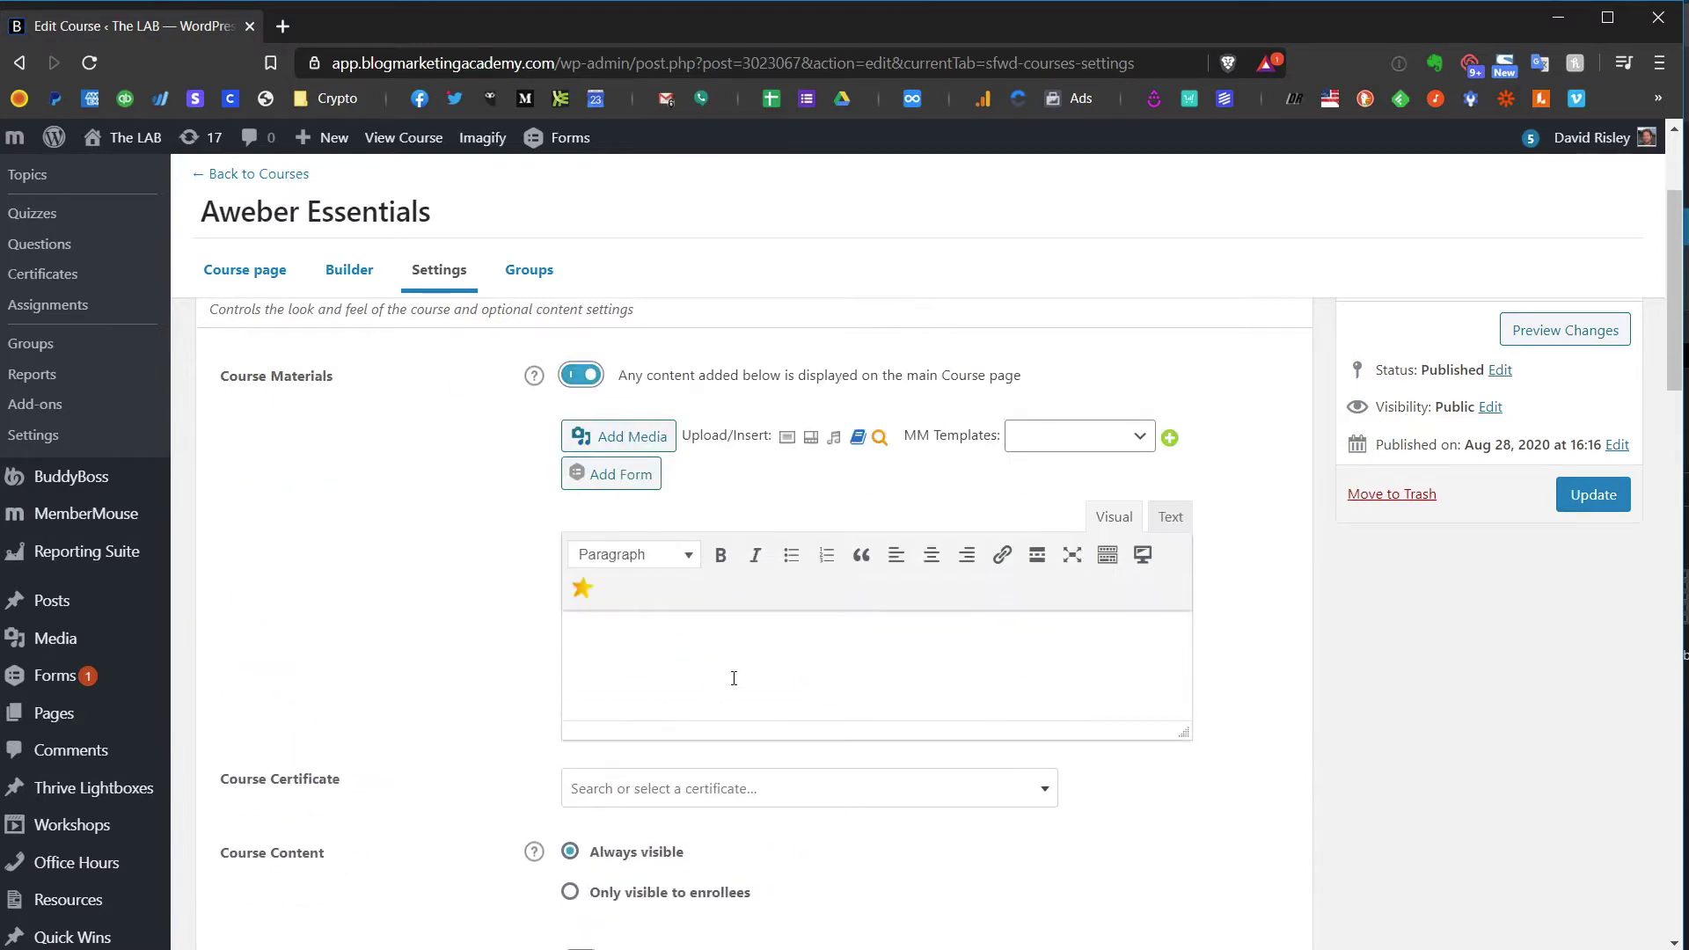
left_click(586, 374)
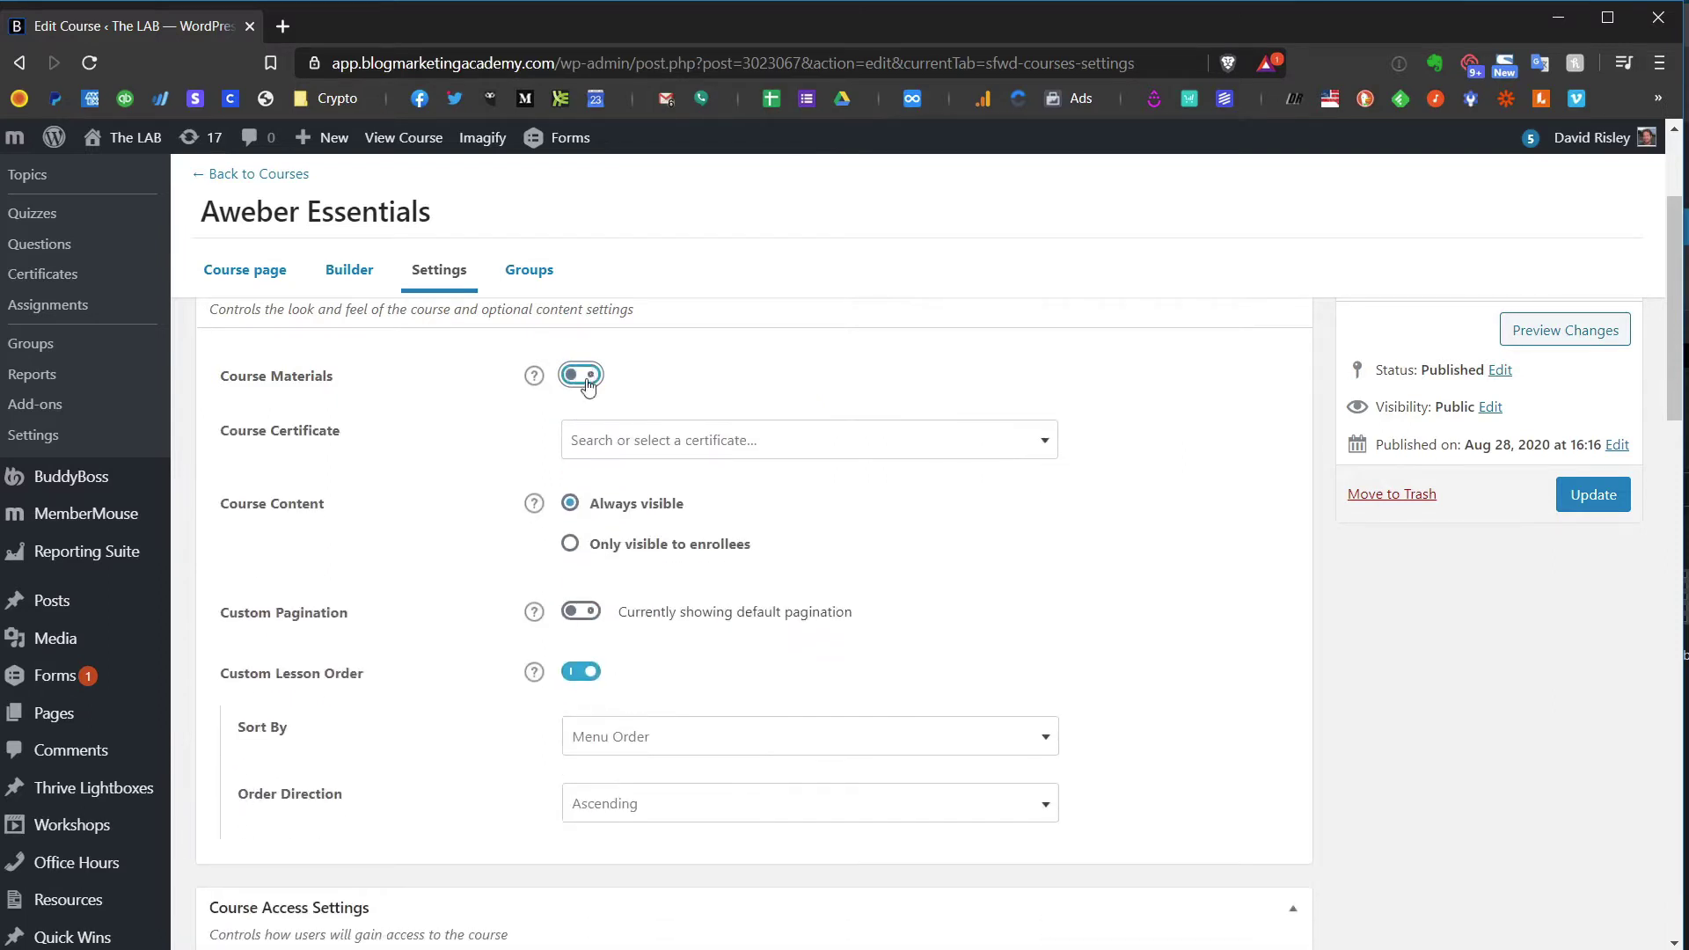
- Check the Course Certificate choices without selecting one, and review the content visibility, pagination and lesson order options
left_click(703, 449)
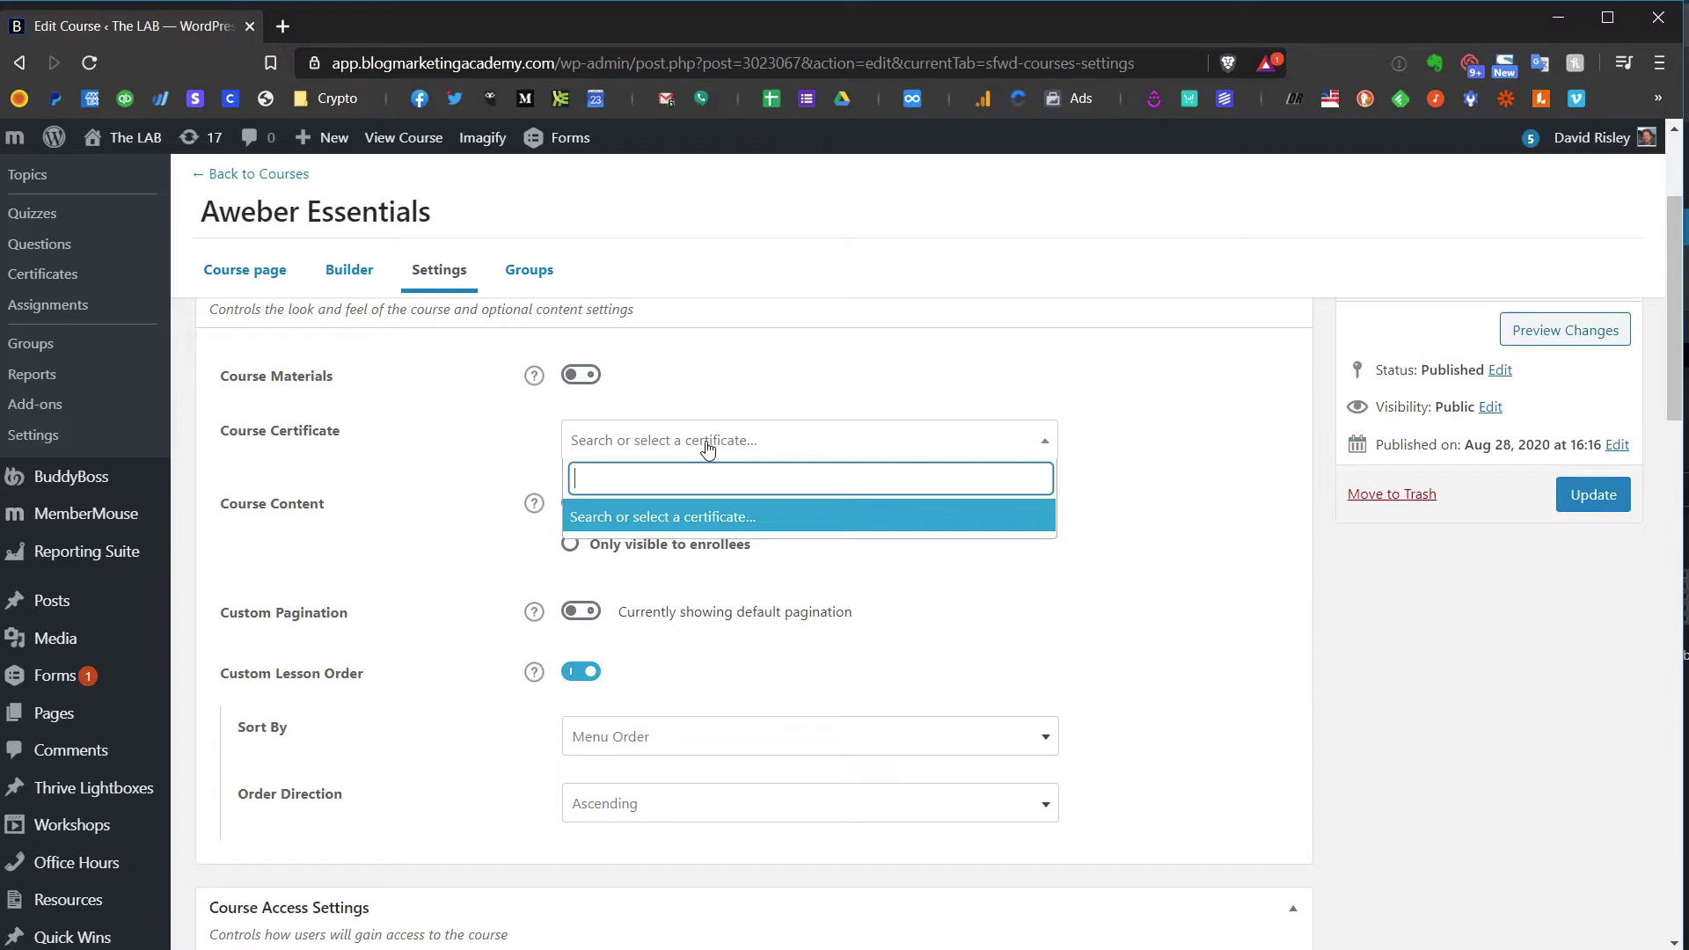
left_click(1251, 673)
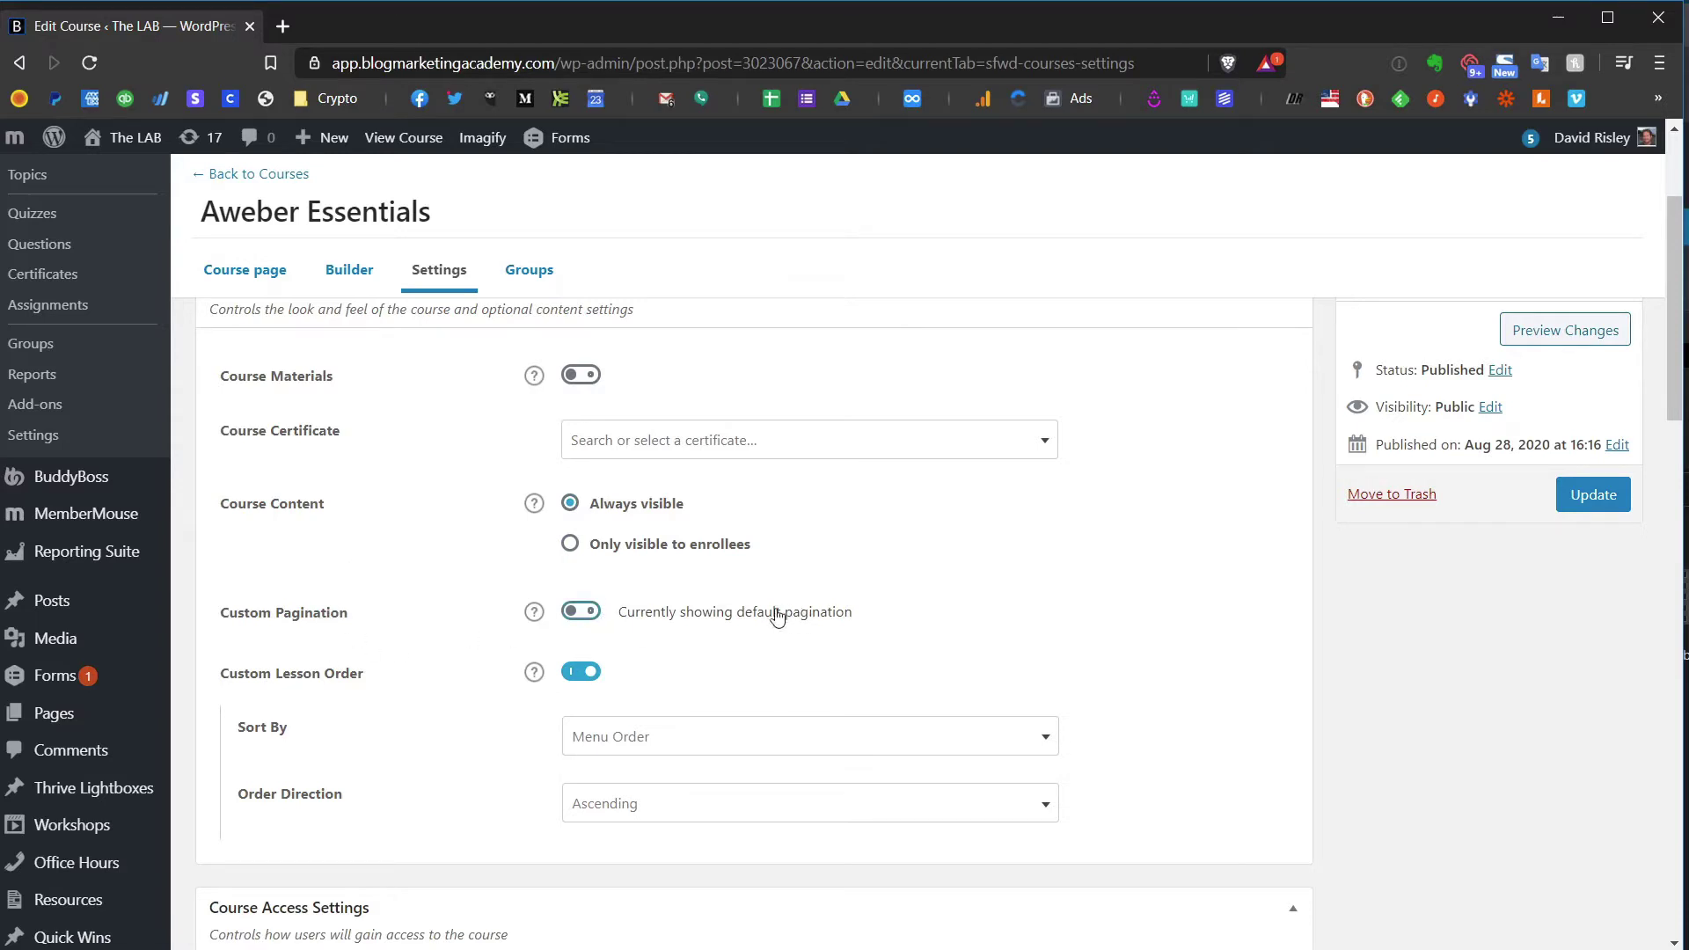
scroll(669, 545, "down", 1)
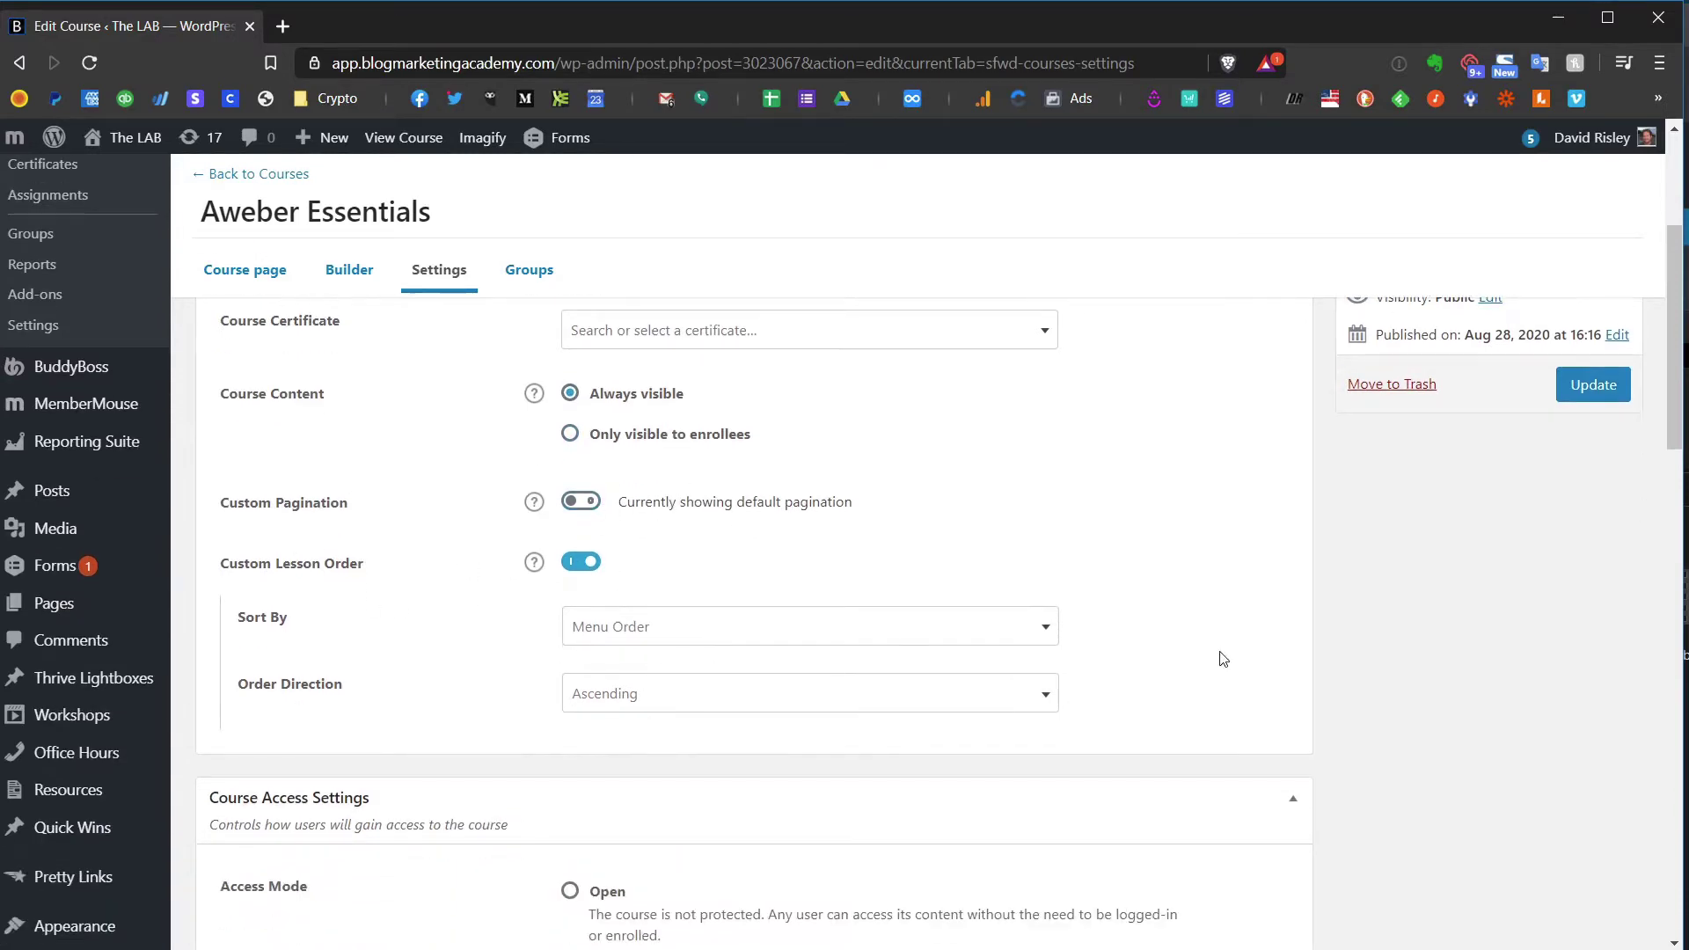
- Try the Buy now and Recurring access modes to examine their price and billing options, and return the course to Closed
scroll(1231, 668, "down", 4)
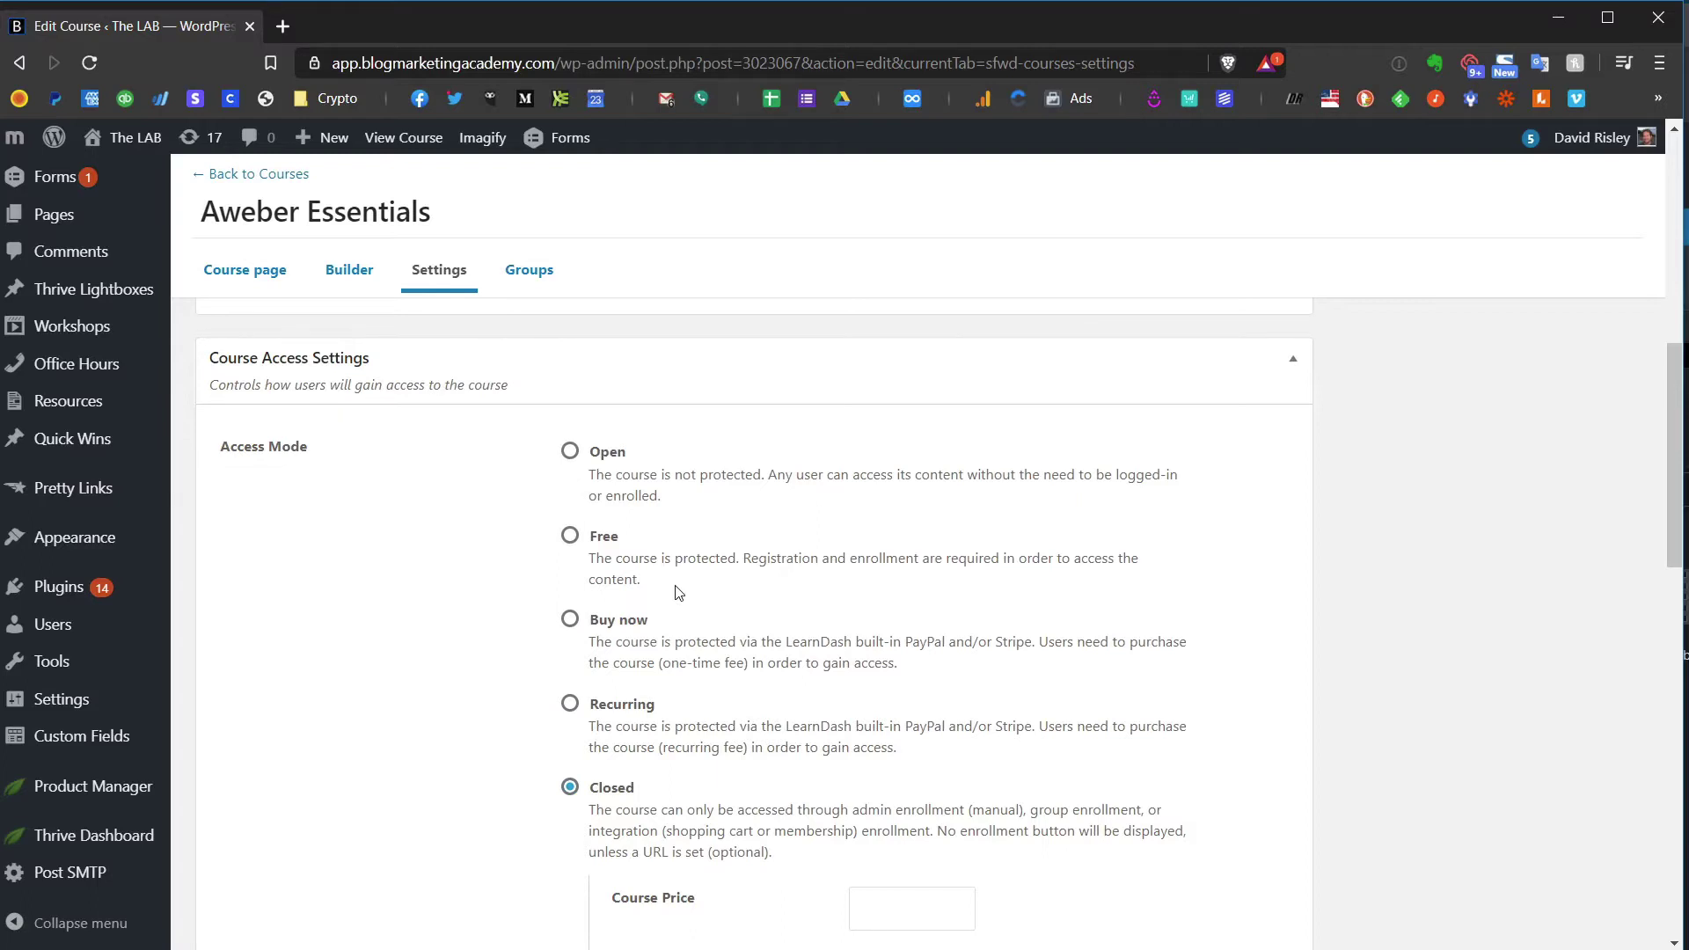
left_click(570, 622)
left_click(572, 774)
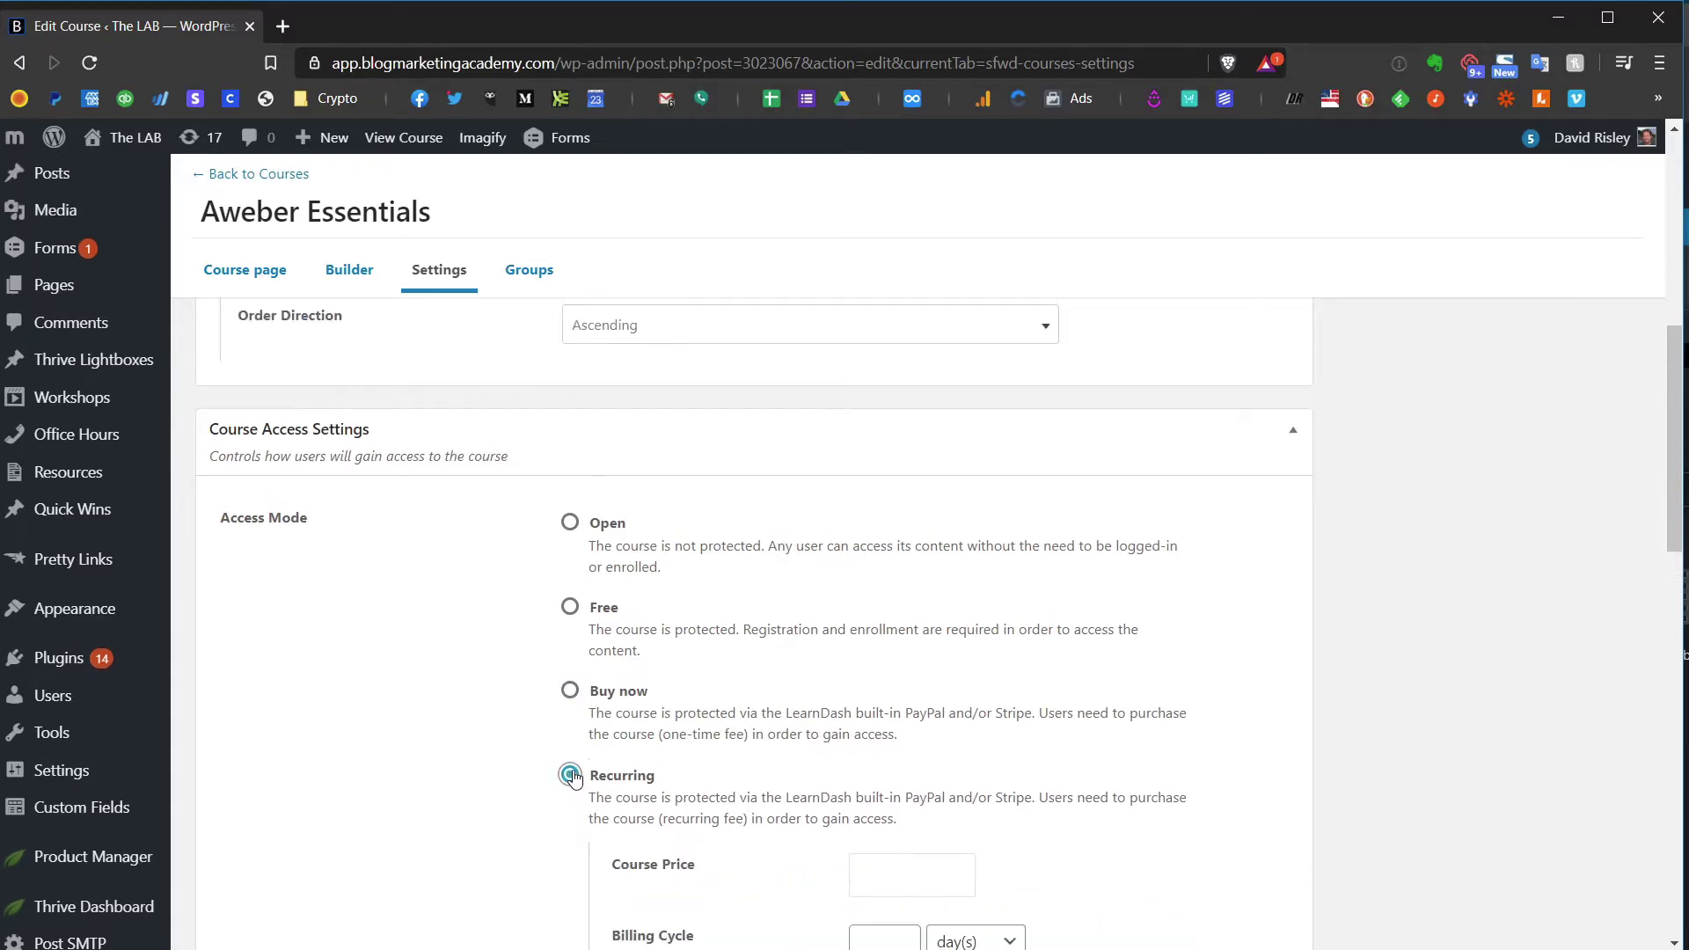
scroll(765, 651, "down", 3)
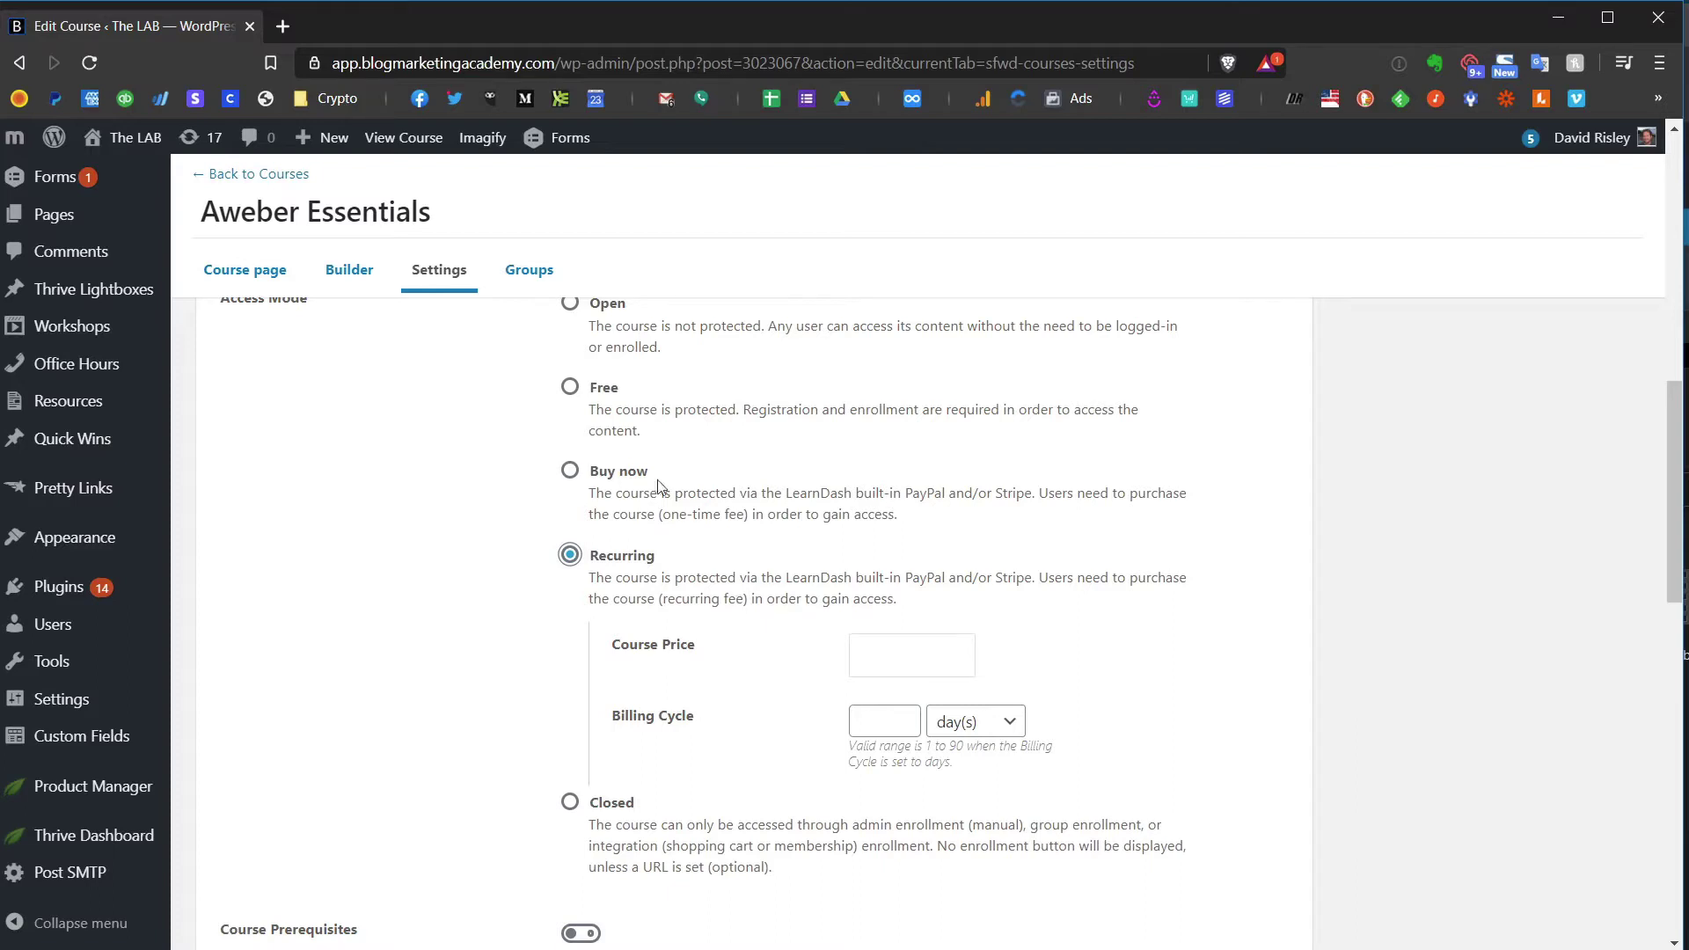
left_click(570, 804)
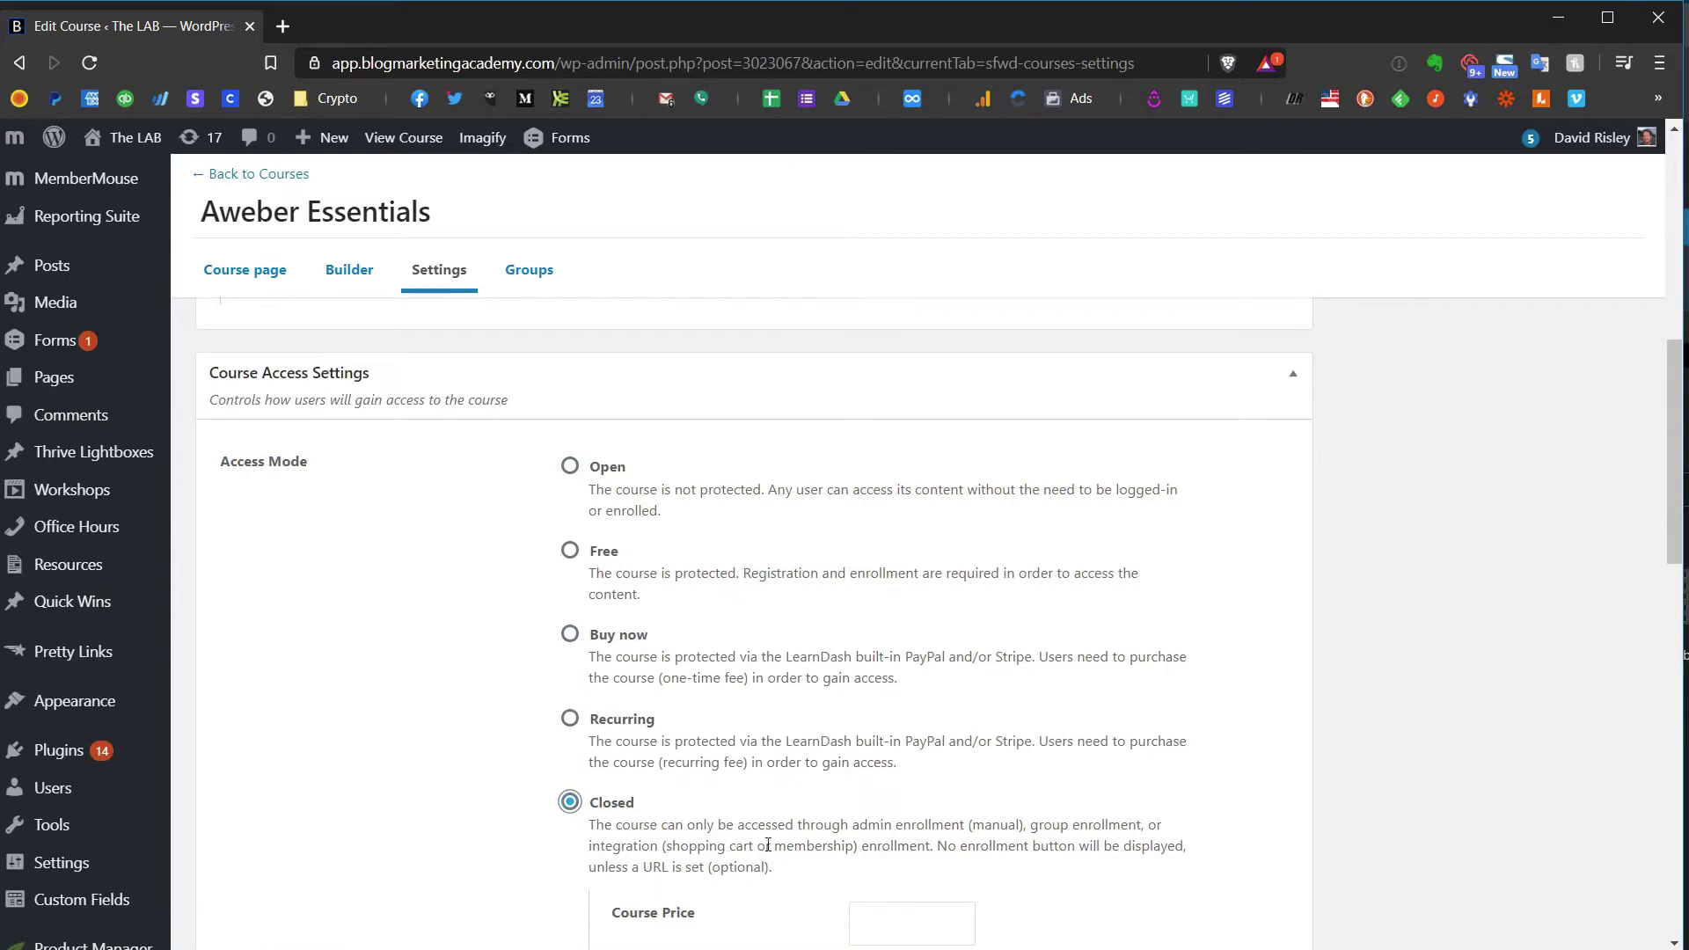
scroll(756, 652, "down", 2)
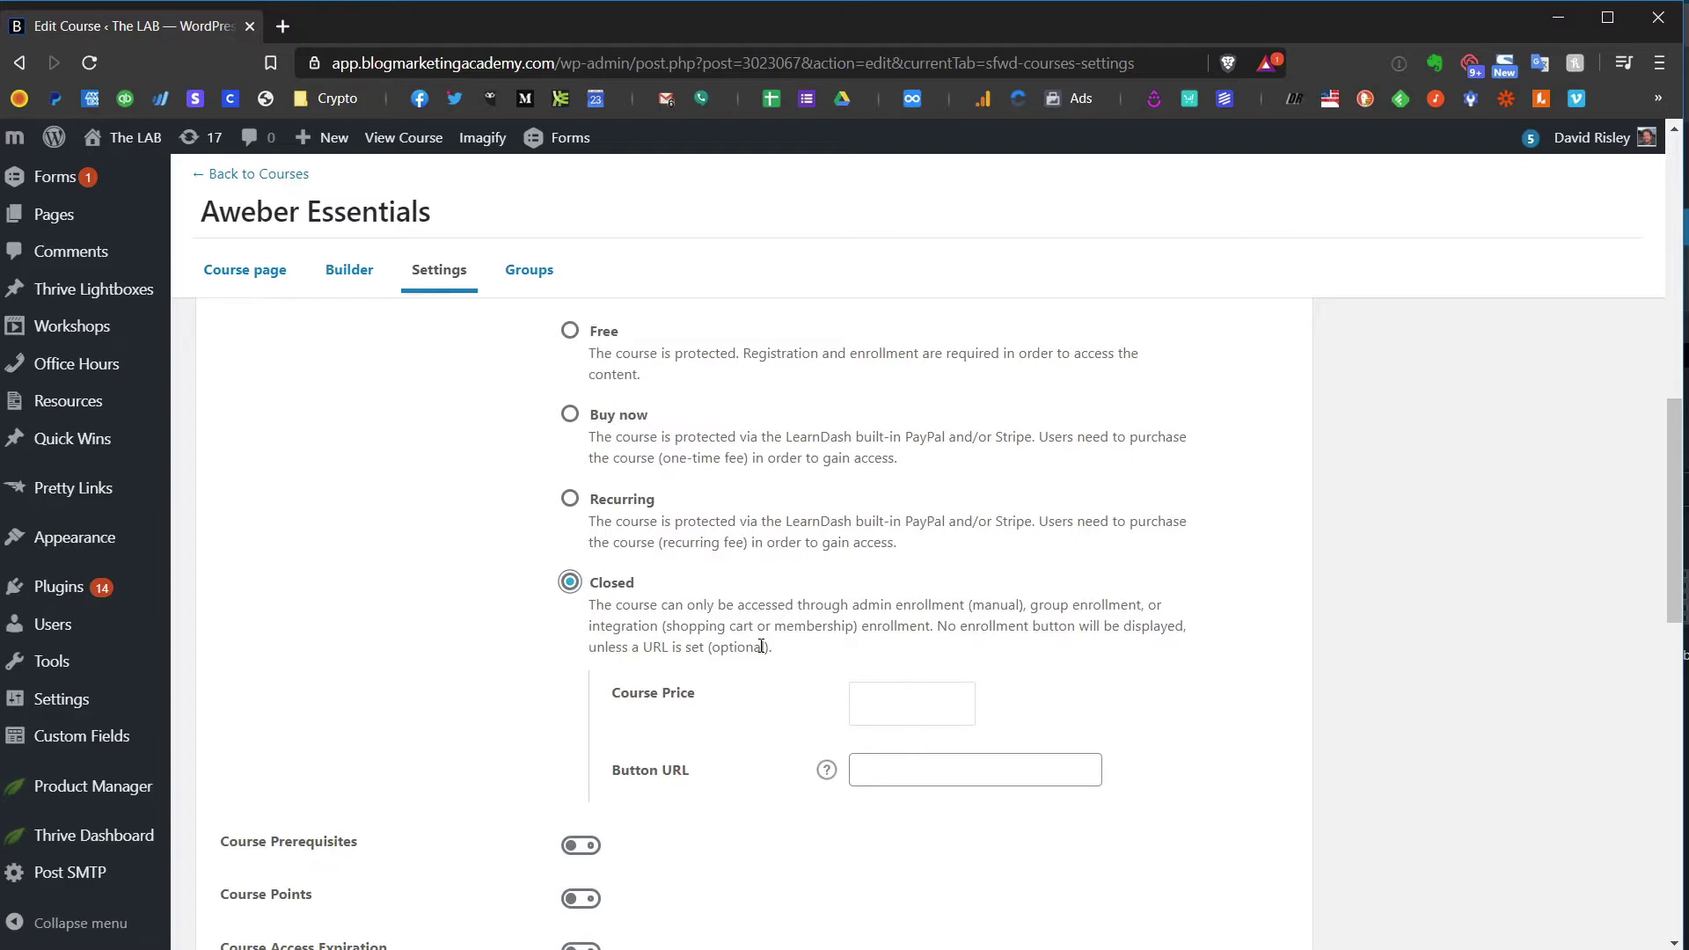
- Briefly enable Course Prerequisites and Course Points in turn to examine their options, leaving both switched off
scroll(943, 683, "down", 3)
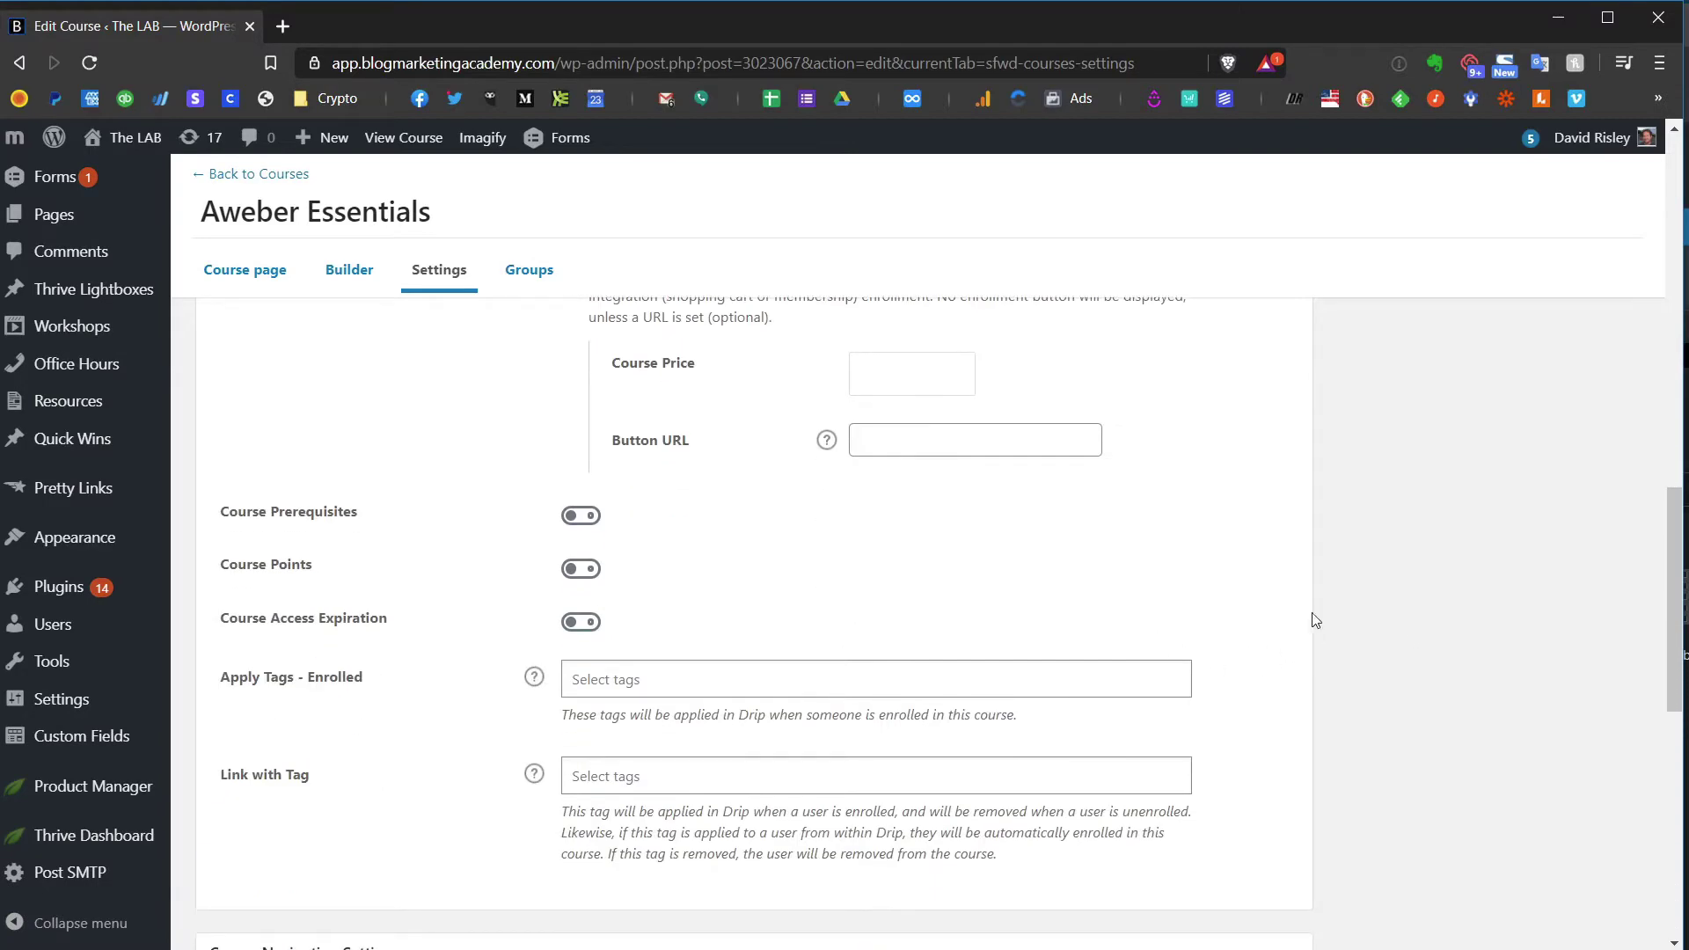
left_click(584, 516)
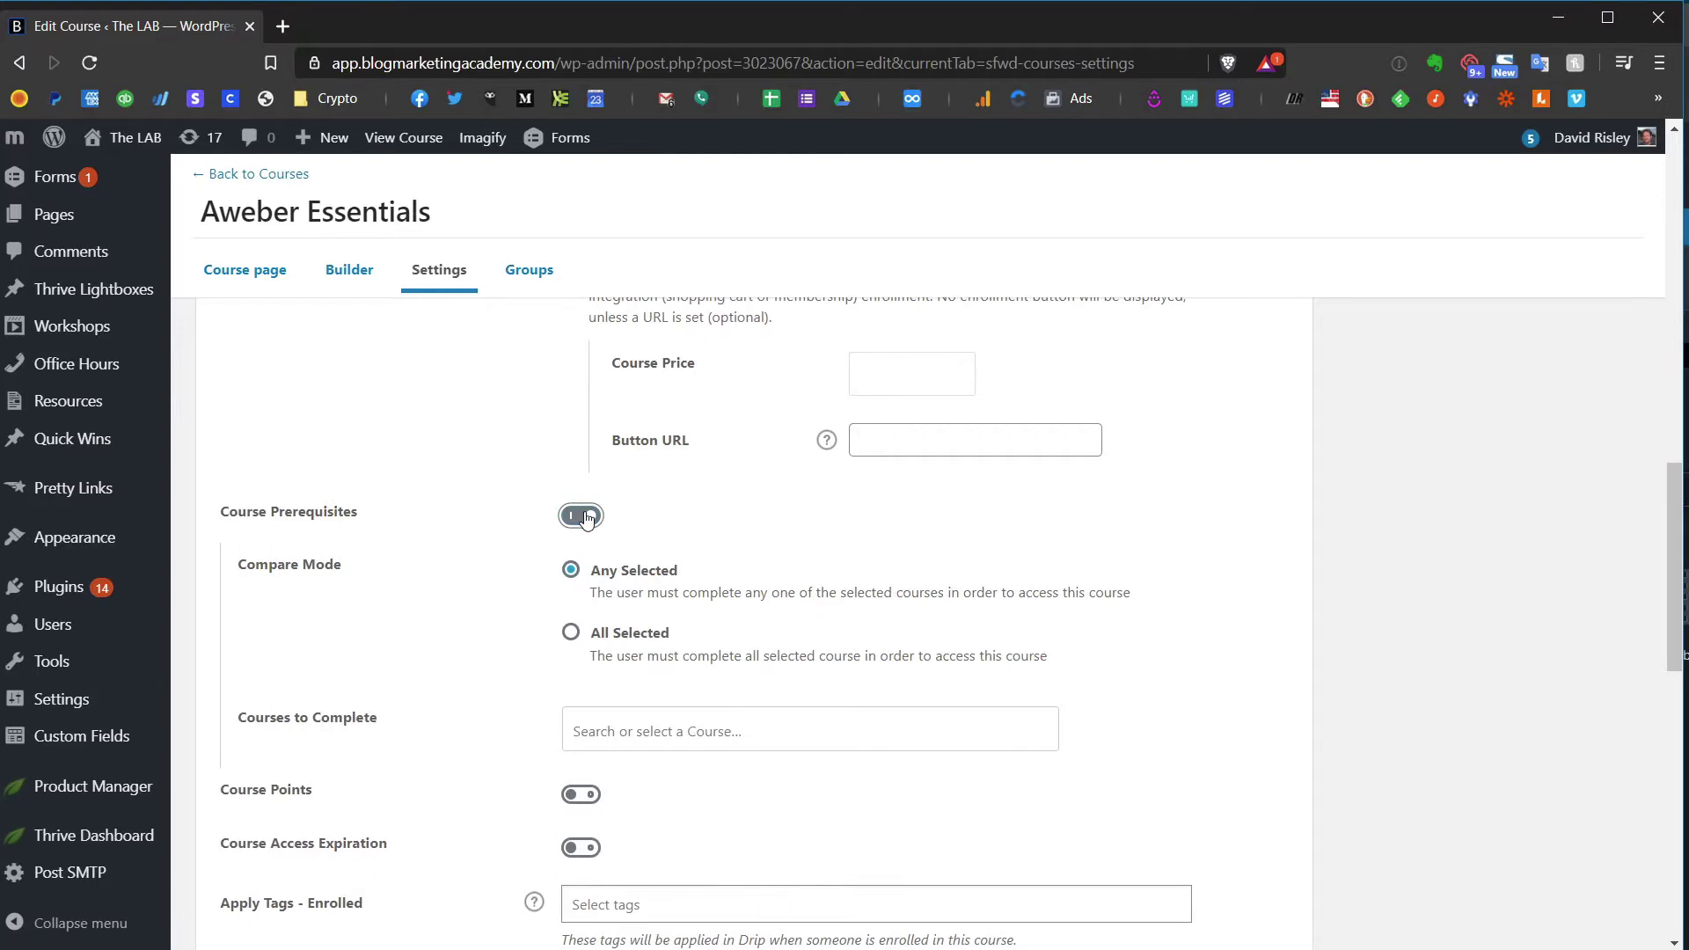
left_click(584, 517)
left_click(581, 572)
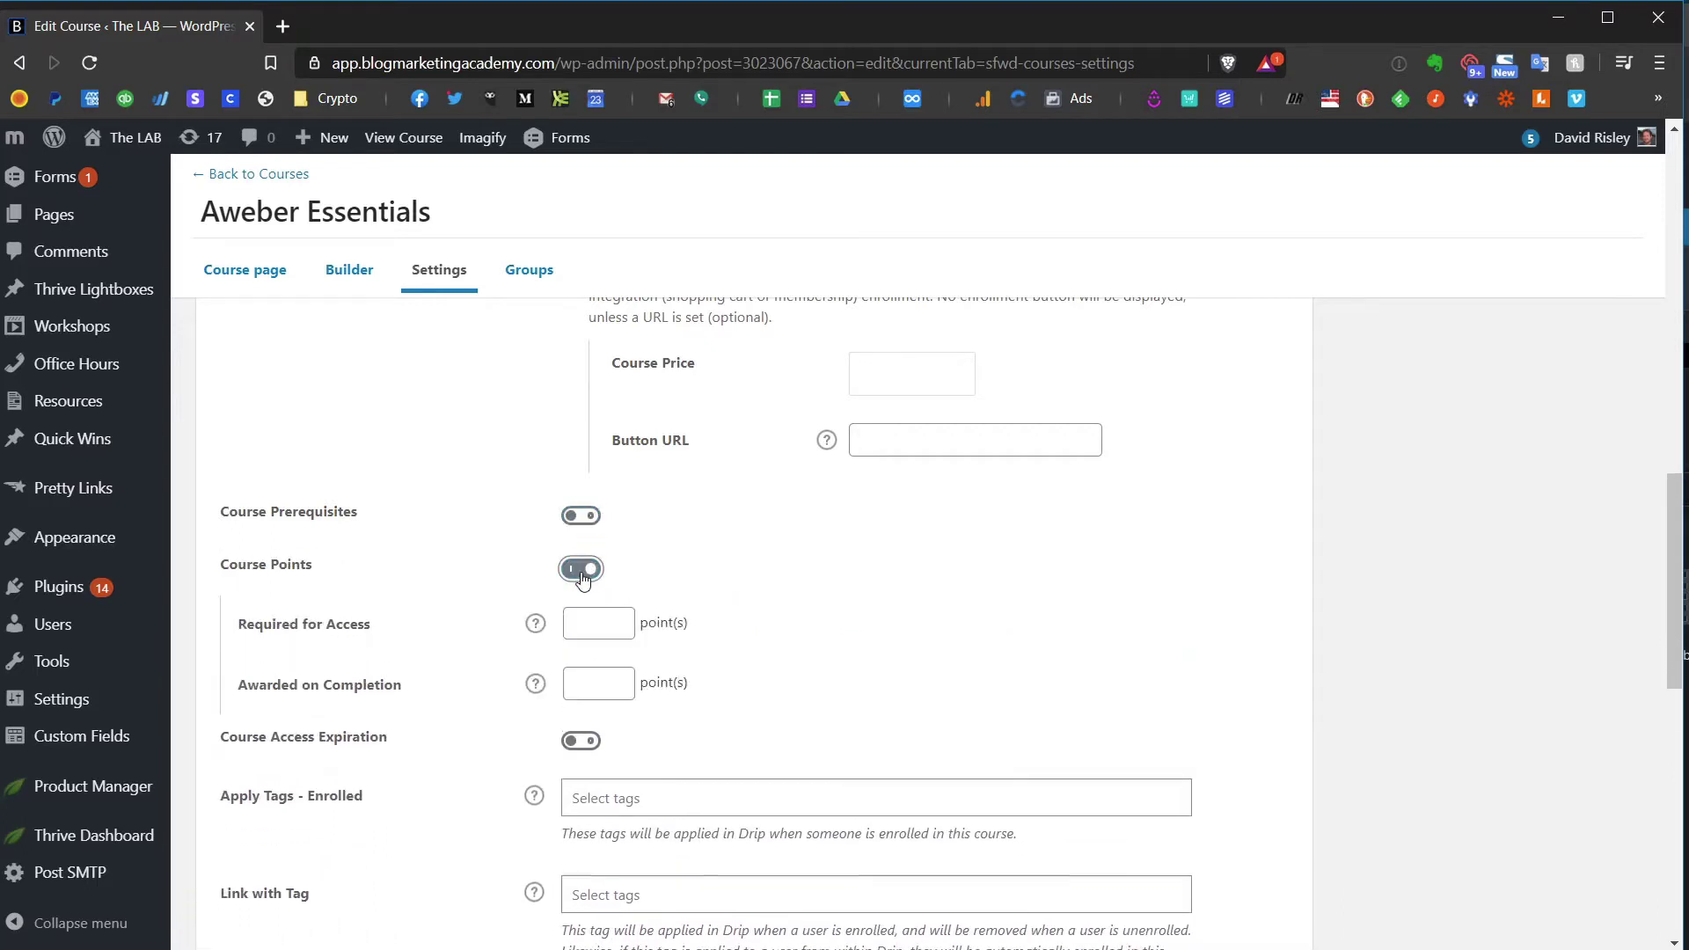
left_click(581, 570)
- Briefly enable Course Access Expiration to examine its access period and data deletion options, and switch it back off
scroll(962, 525, "down", 3)
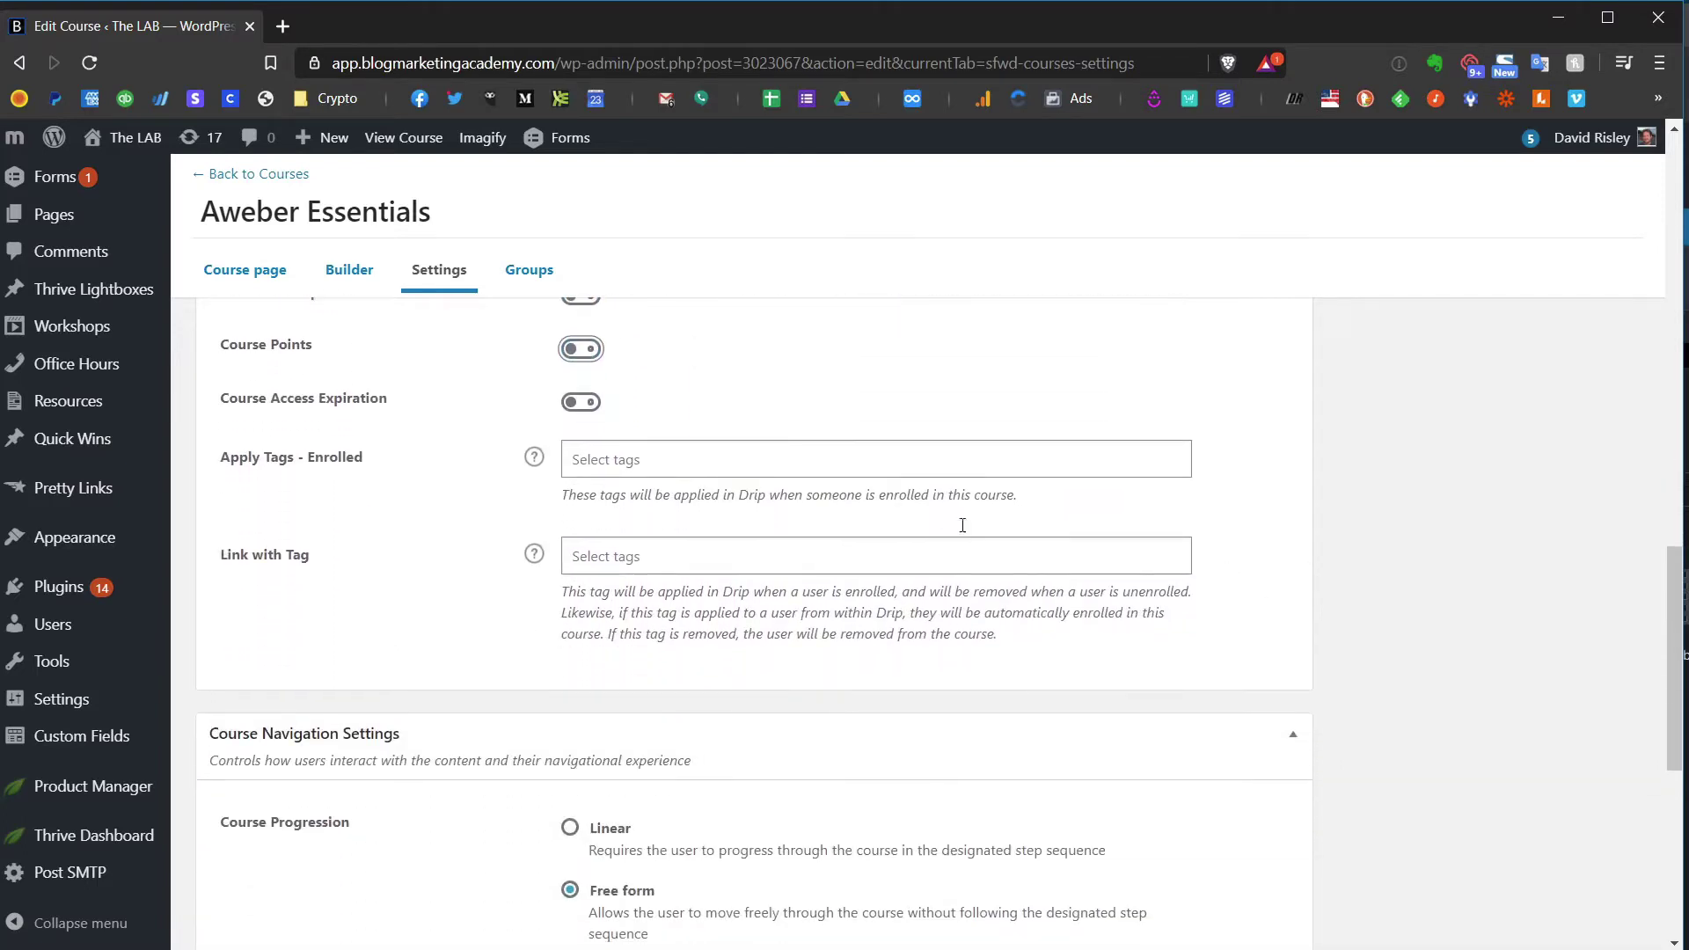
left_click(581, 403)
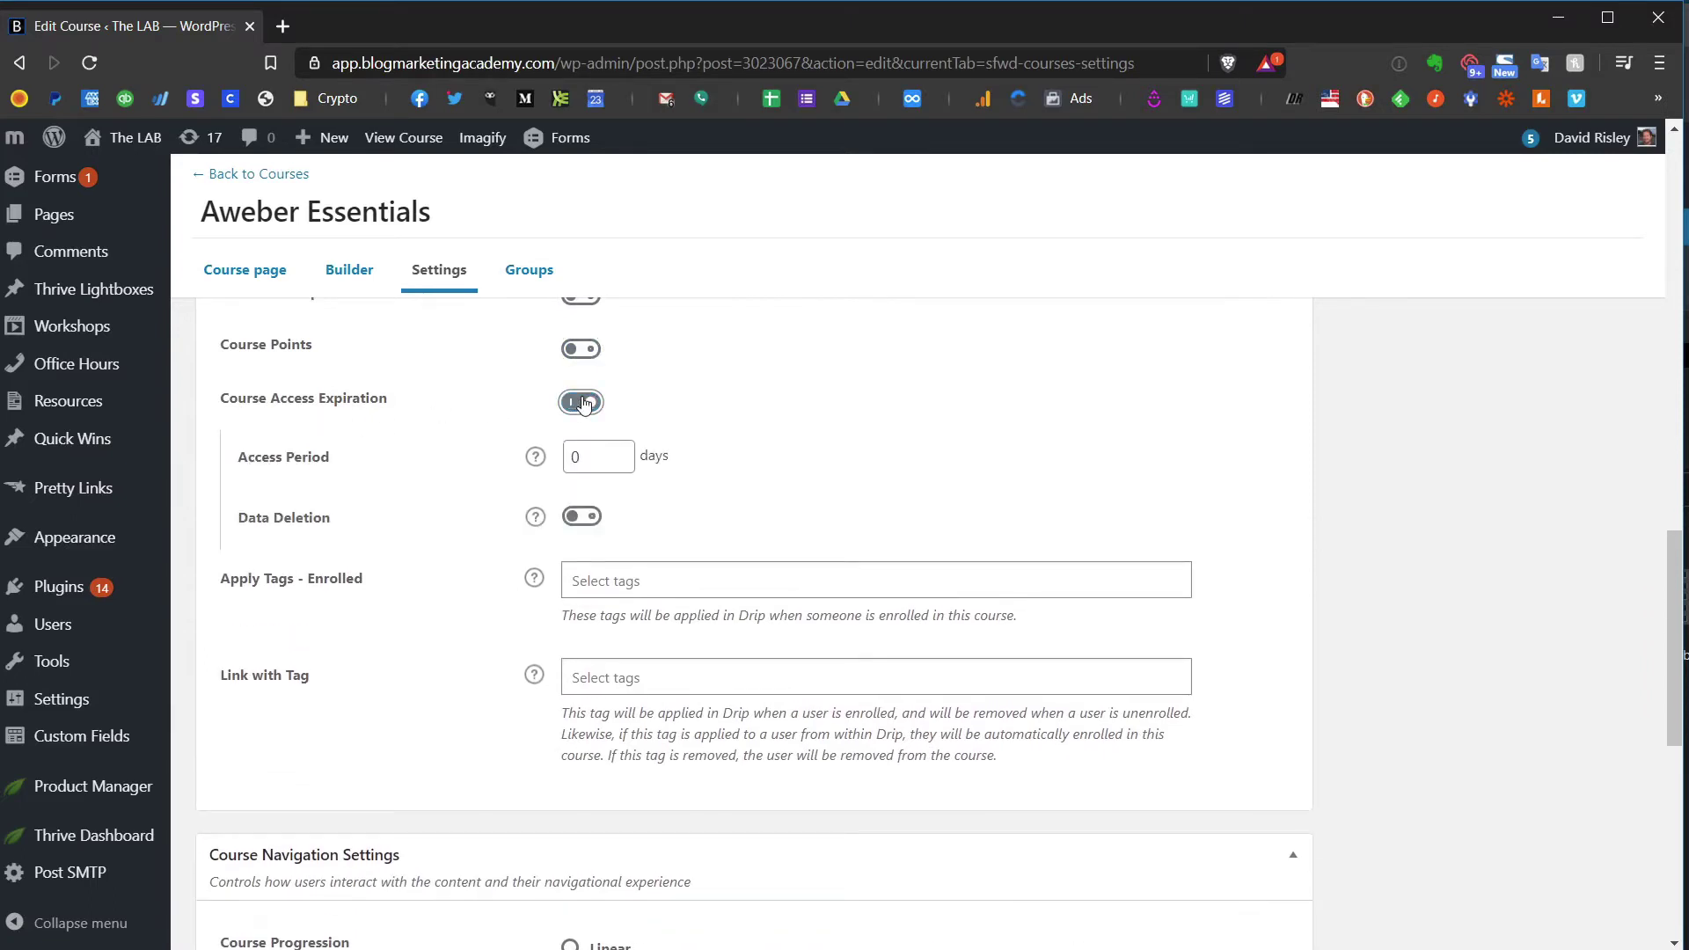
left_click(581, 403)
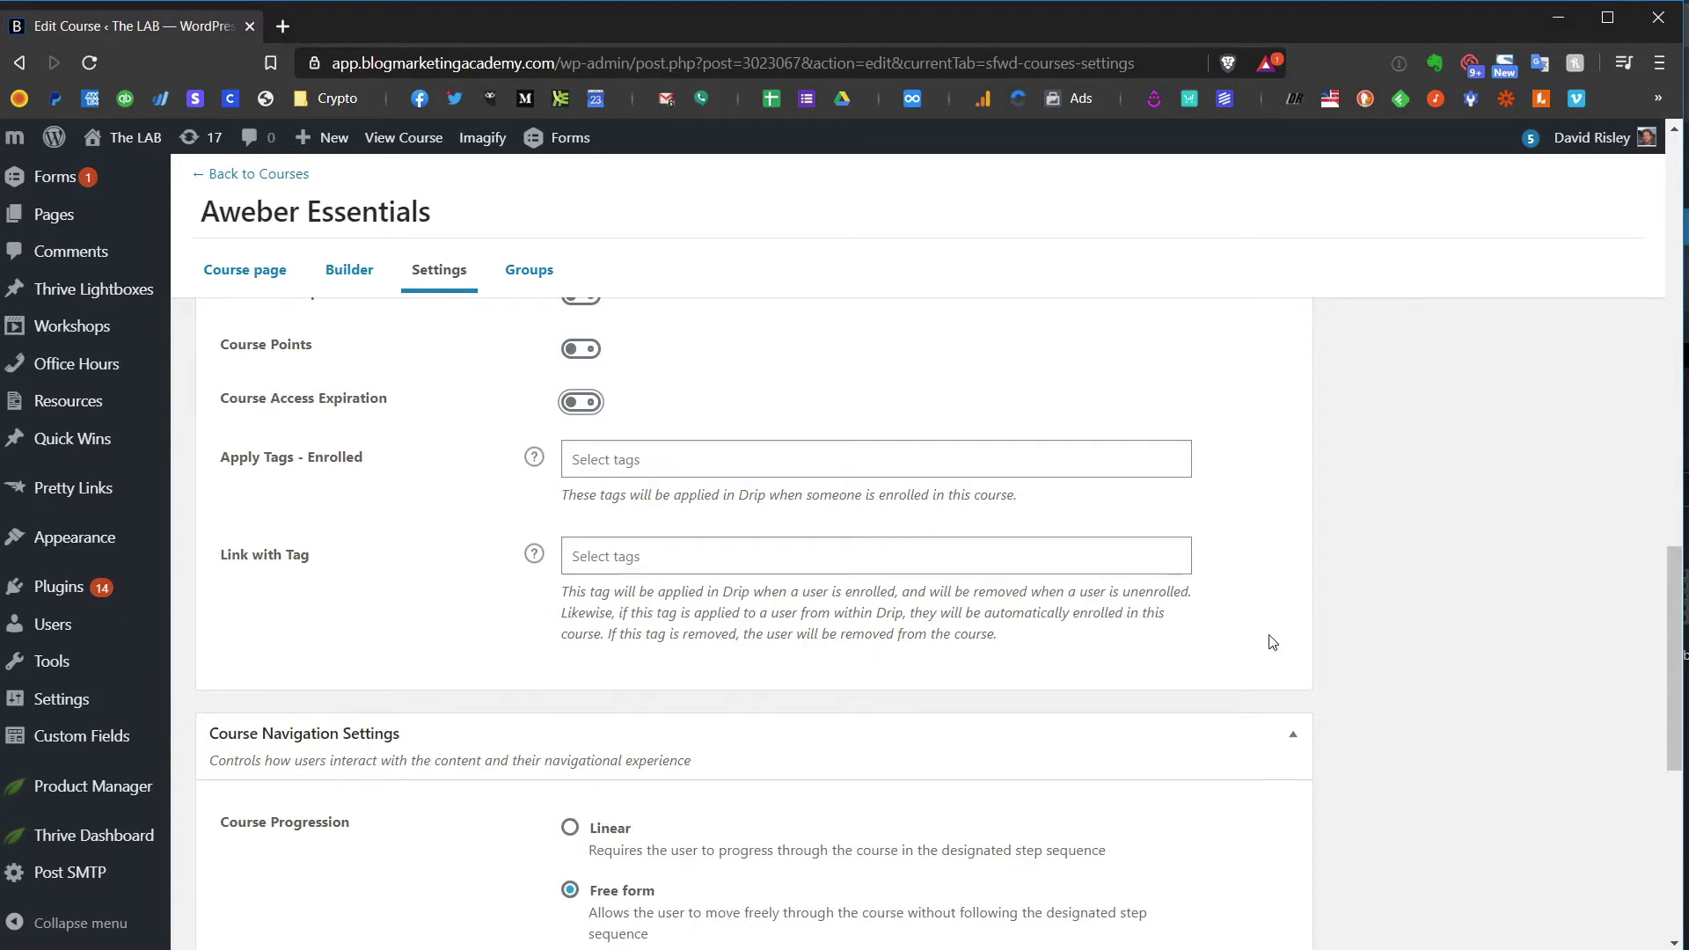
- Review the course's tag linking and progression options, keeping Free form selected, and look over the Course Grid Settings
scroll(1396, 631, "down", 1)
scroll(1396, 631, "down", 1)
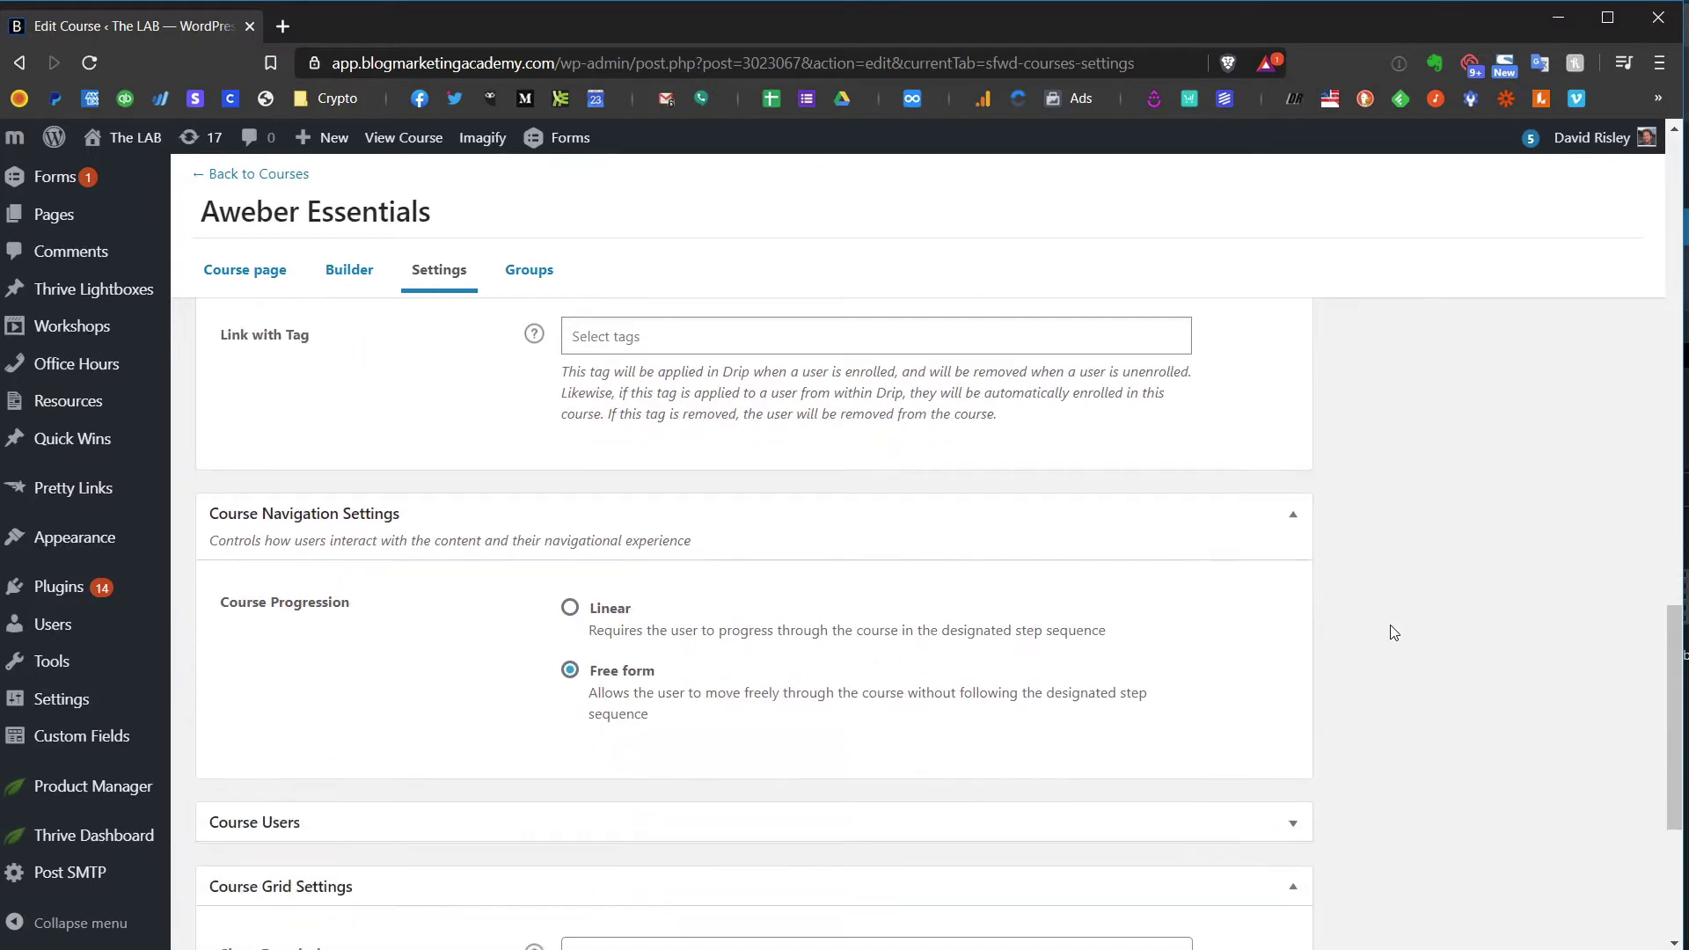
scroll(1395, 648, "down", 1)
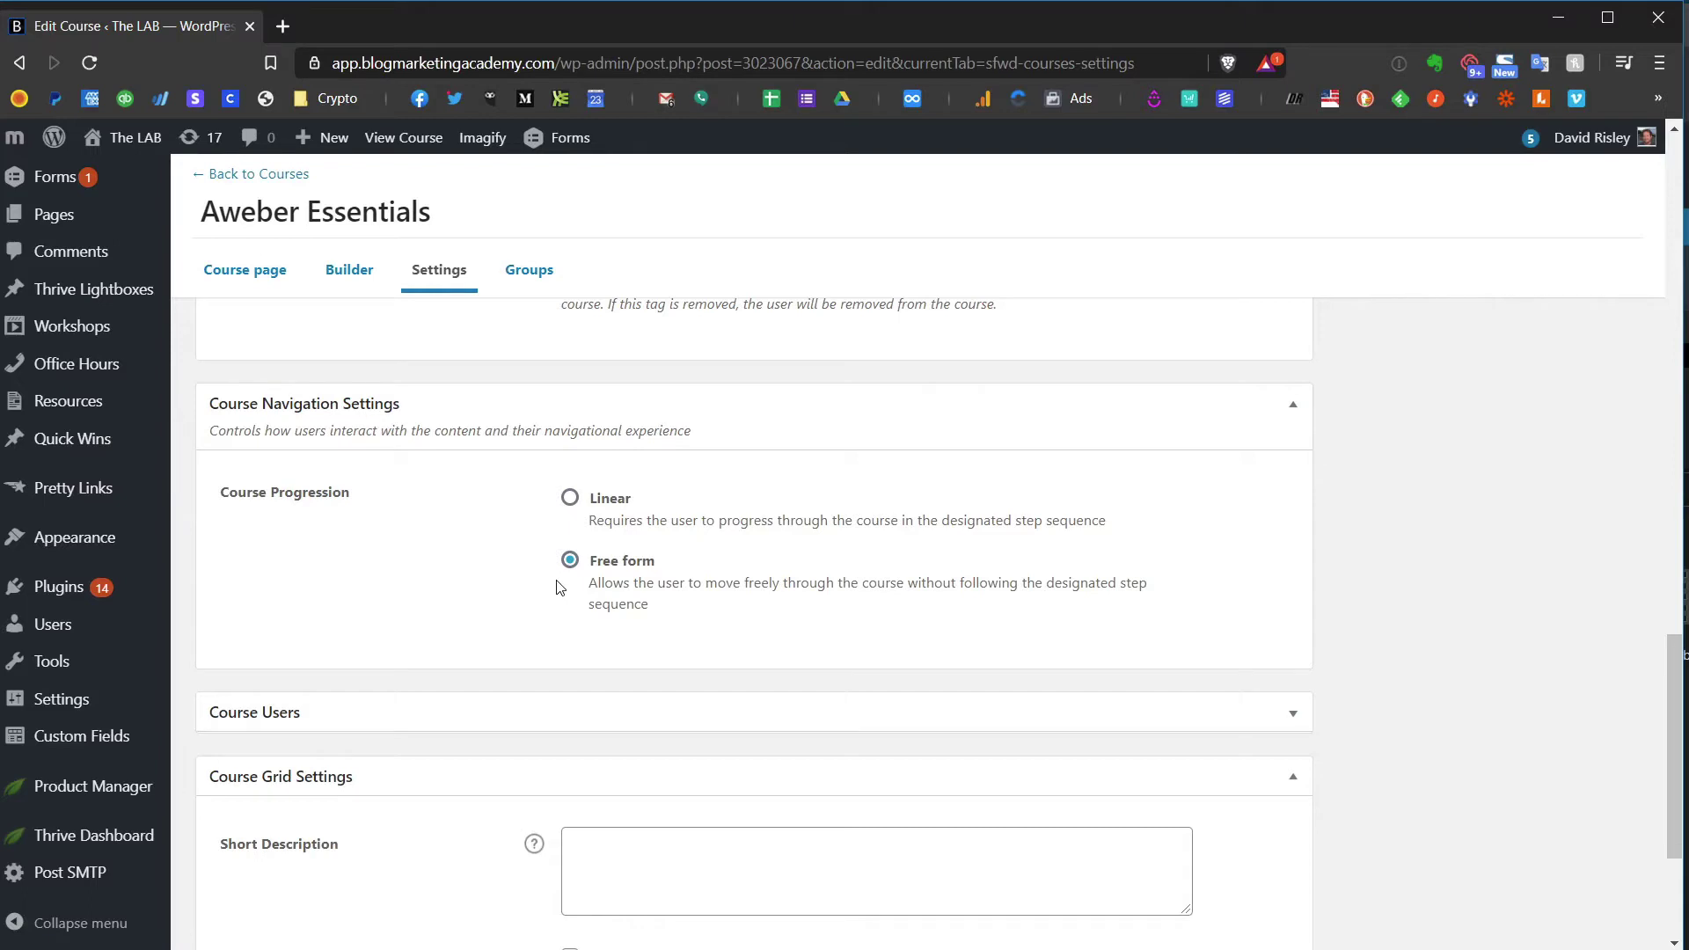
left_click(583, 563)
scroll(1333, 801, "down", 3)
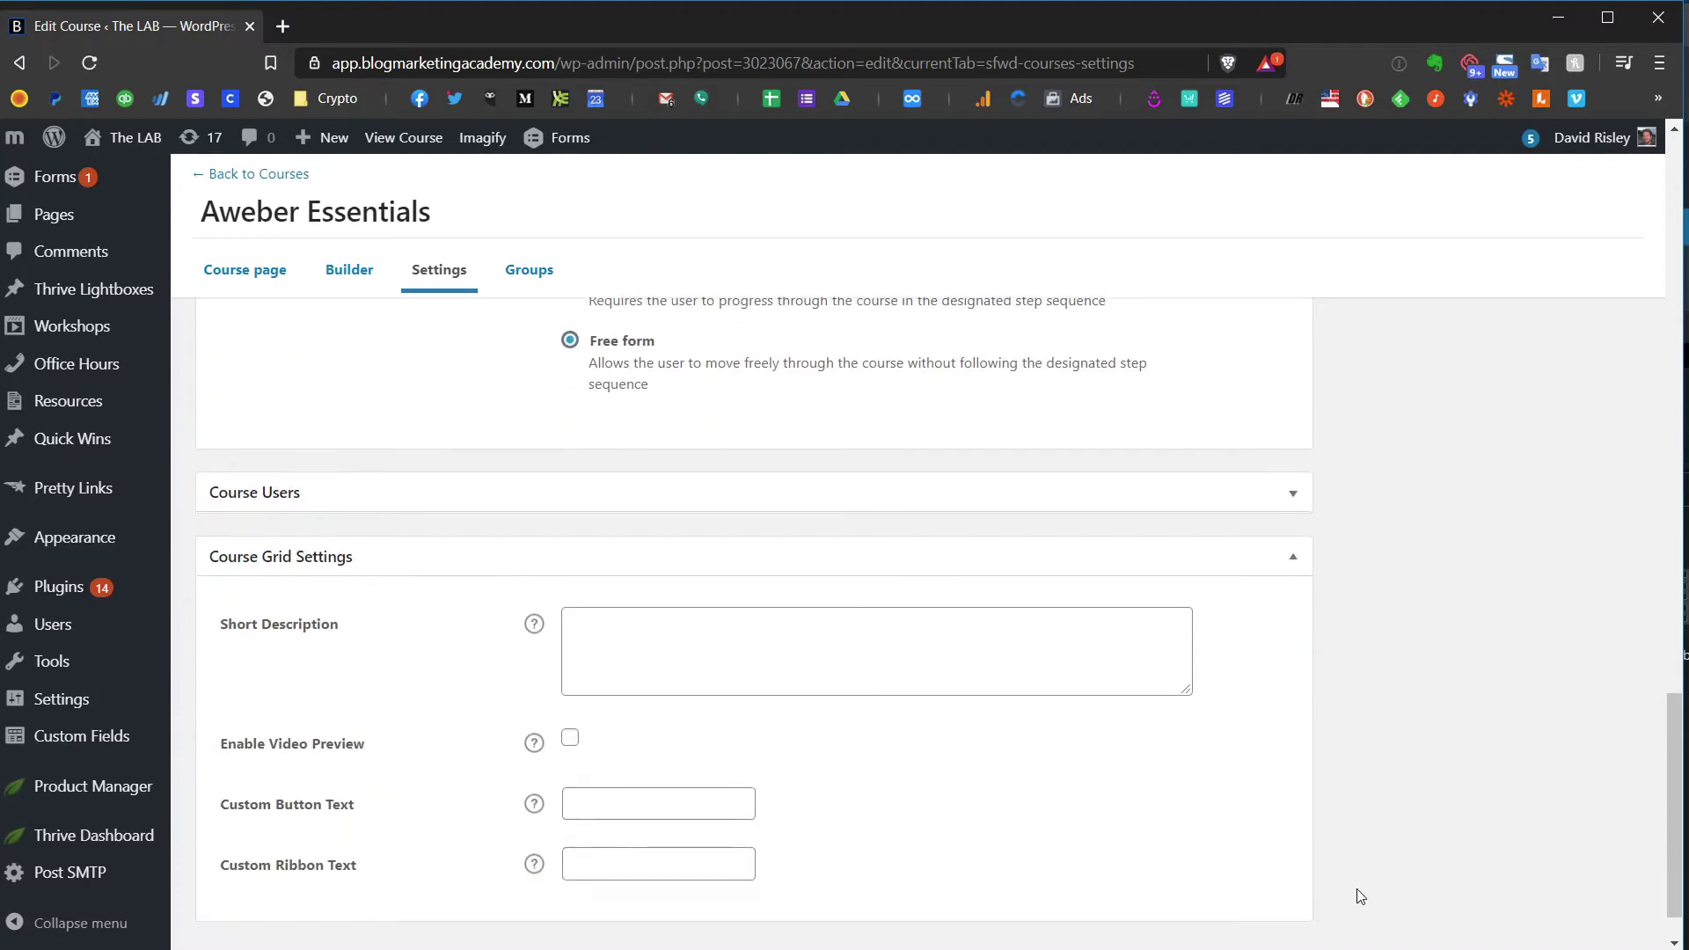
- Open the Aweber Essentials course's group assignments and examine the available and assigned groups
scroll(1372, 871, "up", 15)
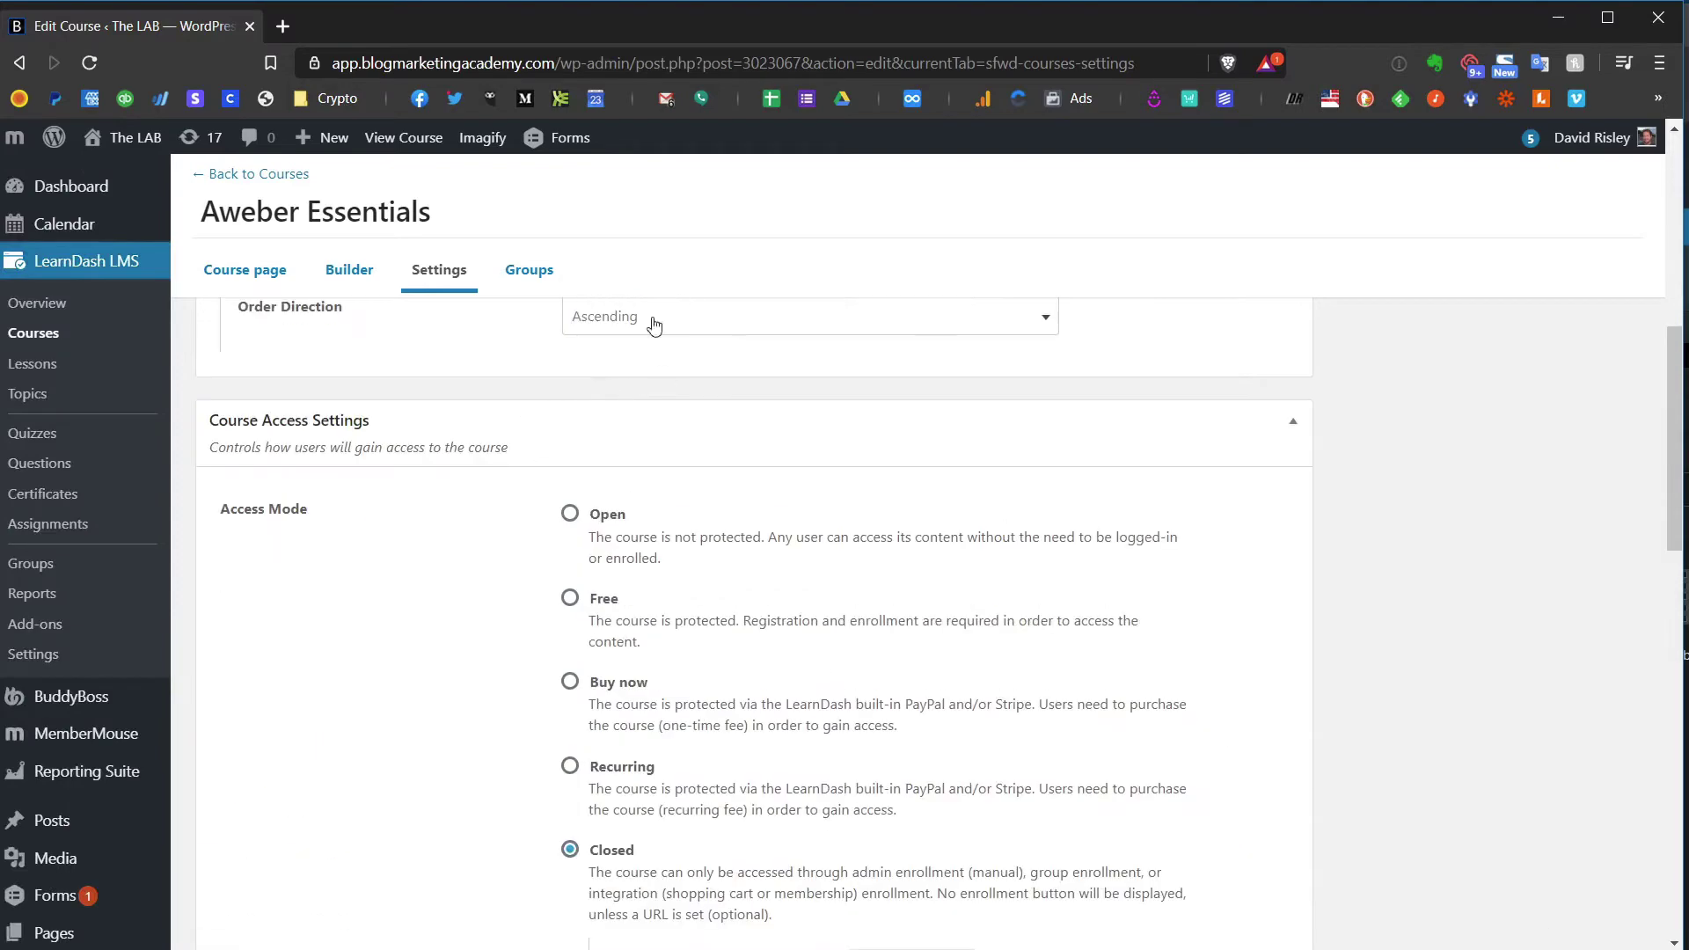
left_click(529, 269)
scroll(1333, 630, "down", 1)
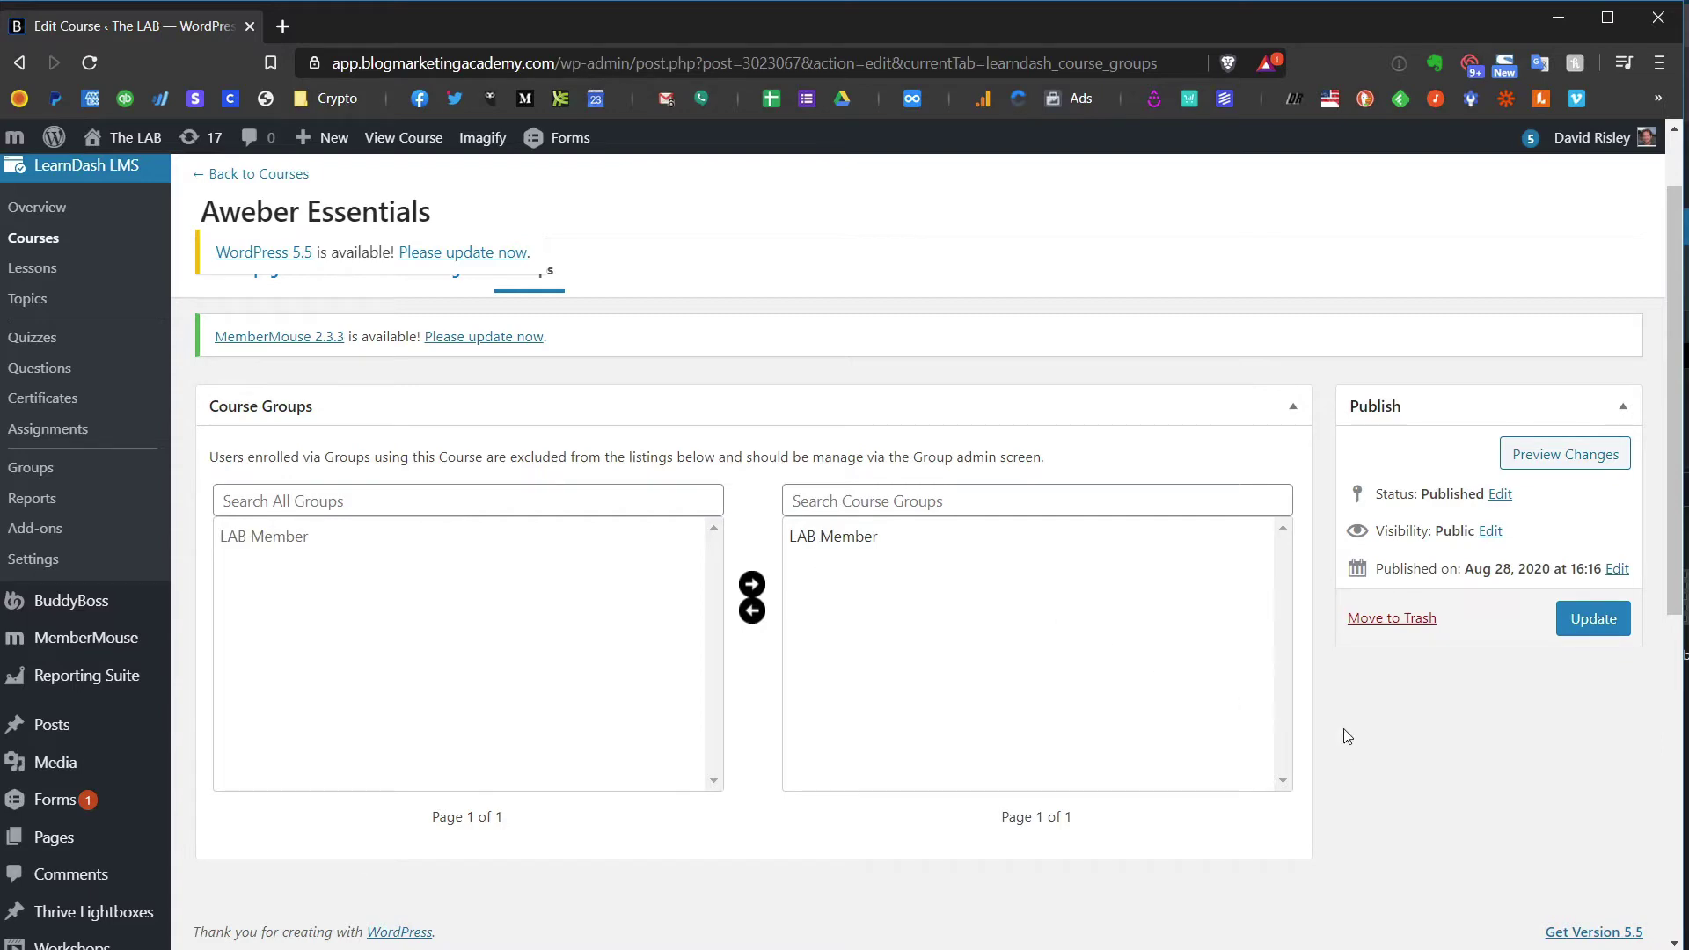
scroll(1343, 730, "down", 5)
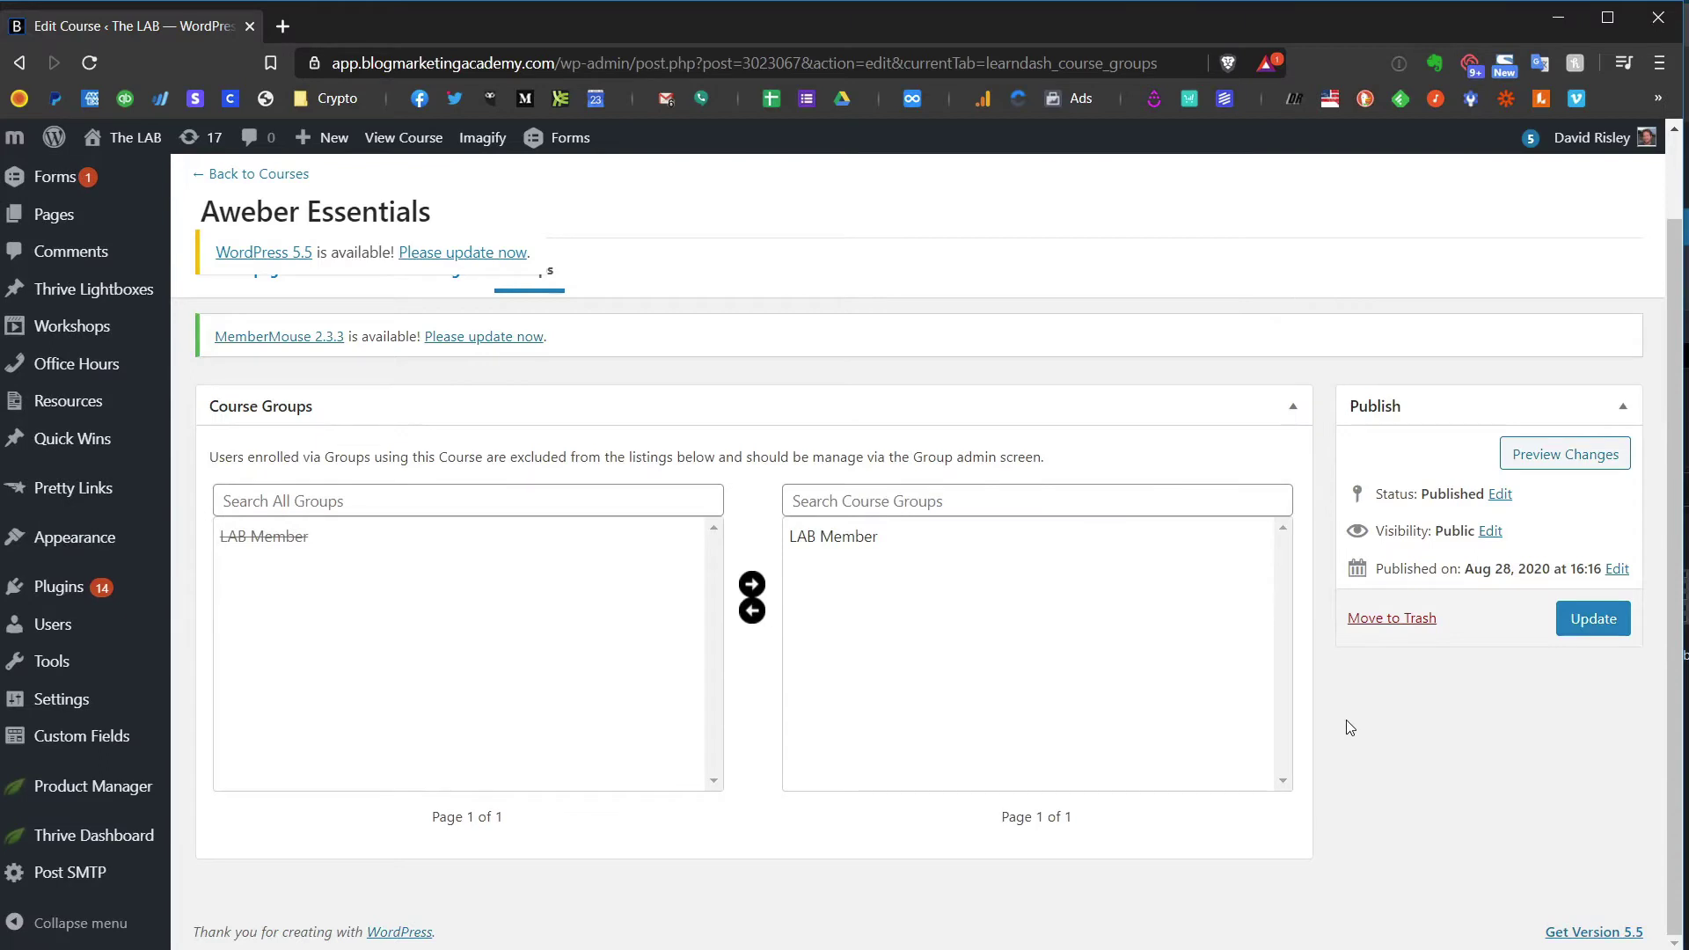
scroll(1346, 719, "up", 3)
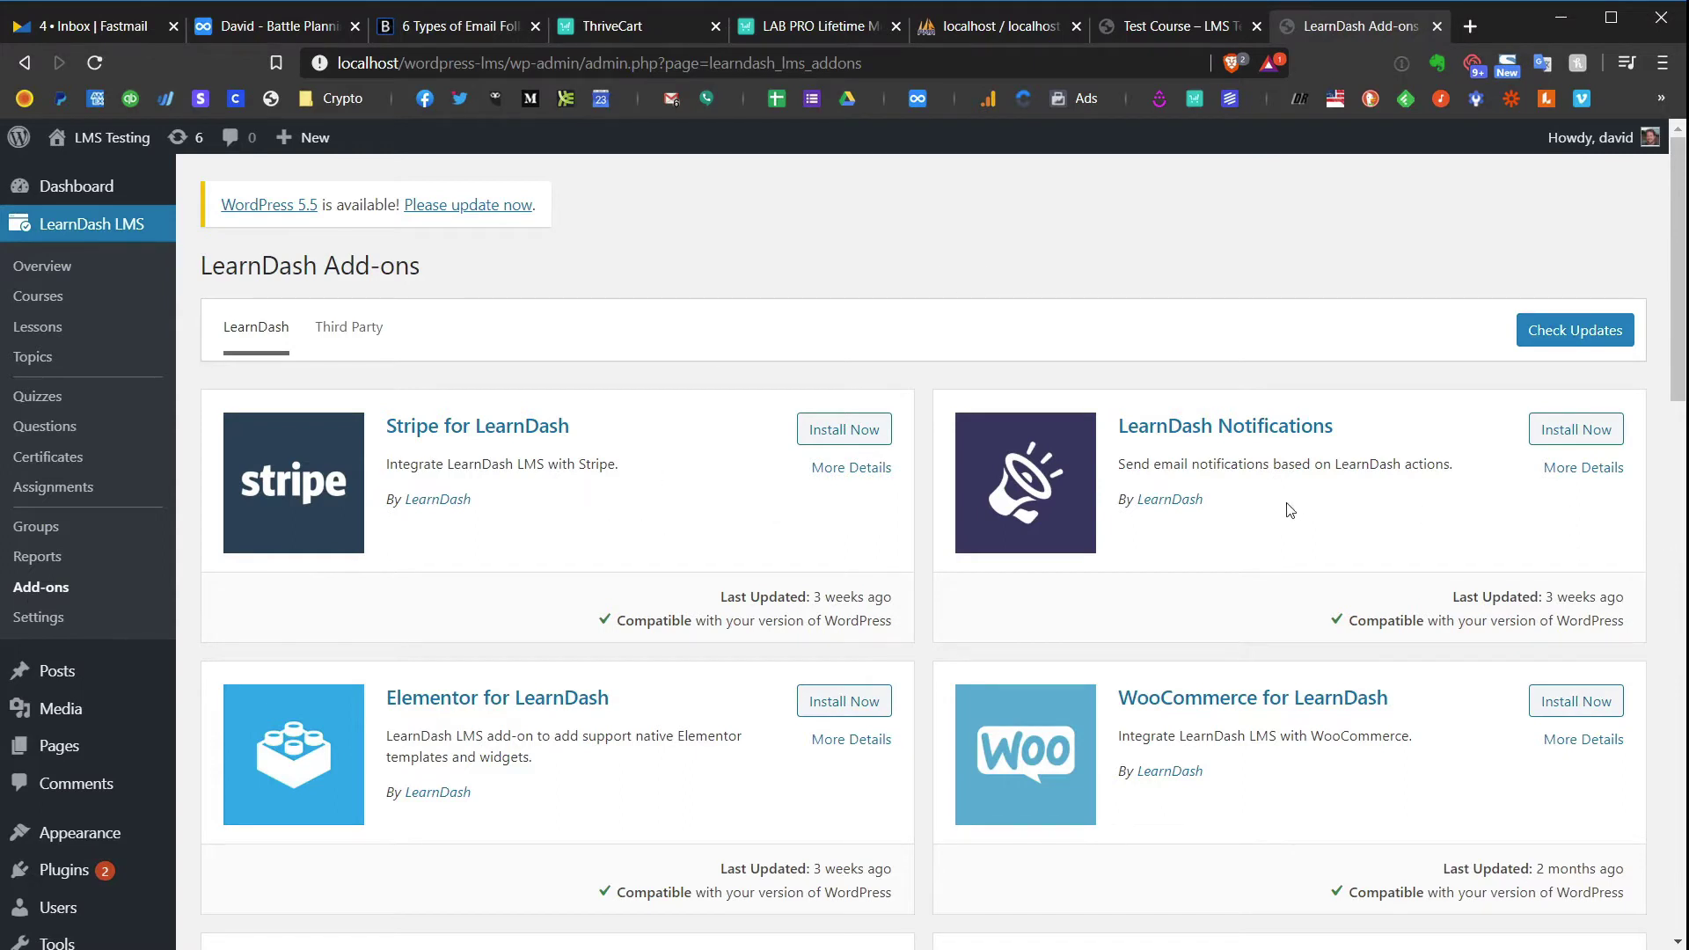
- Examine the LearnDash add-ons available on the LMS Testing site, from Stripe and WooCommerce through to the Samcart integration
scroll(1293, 448, "down", 1)
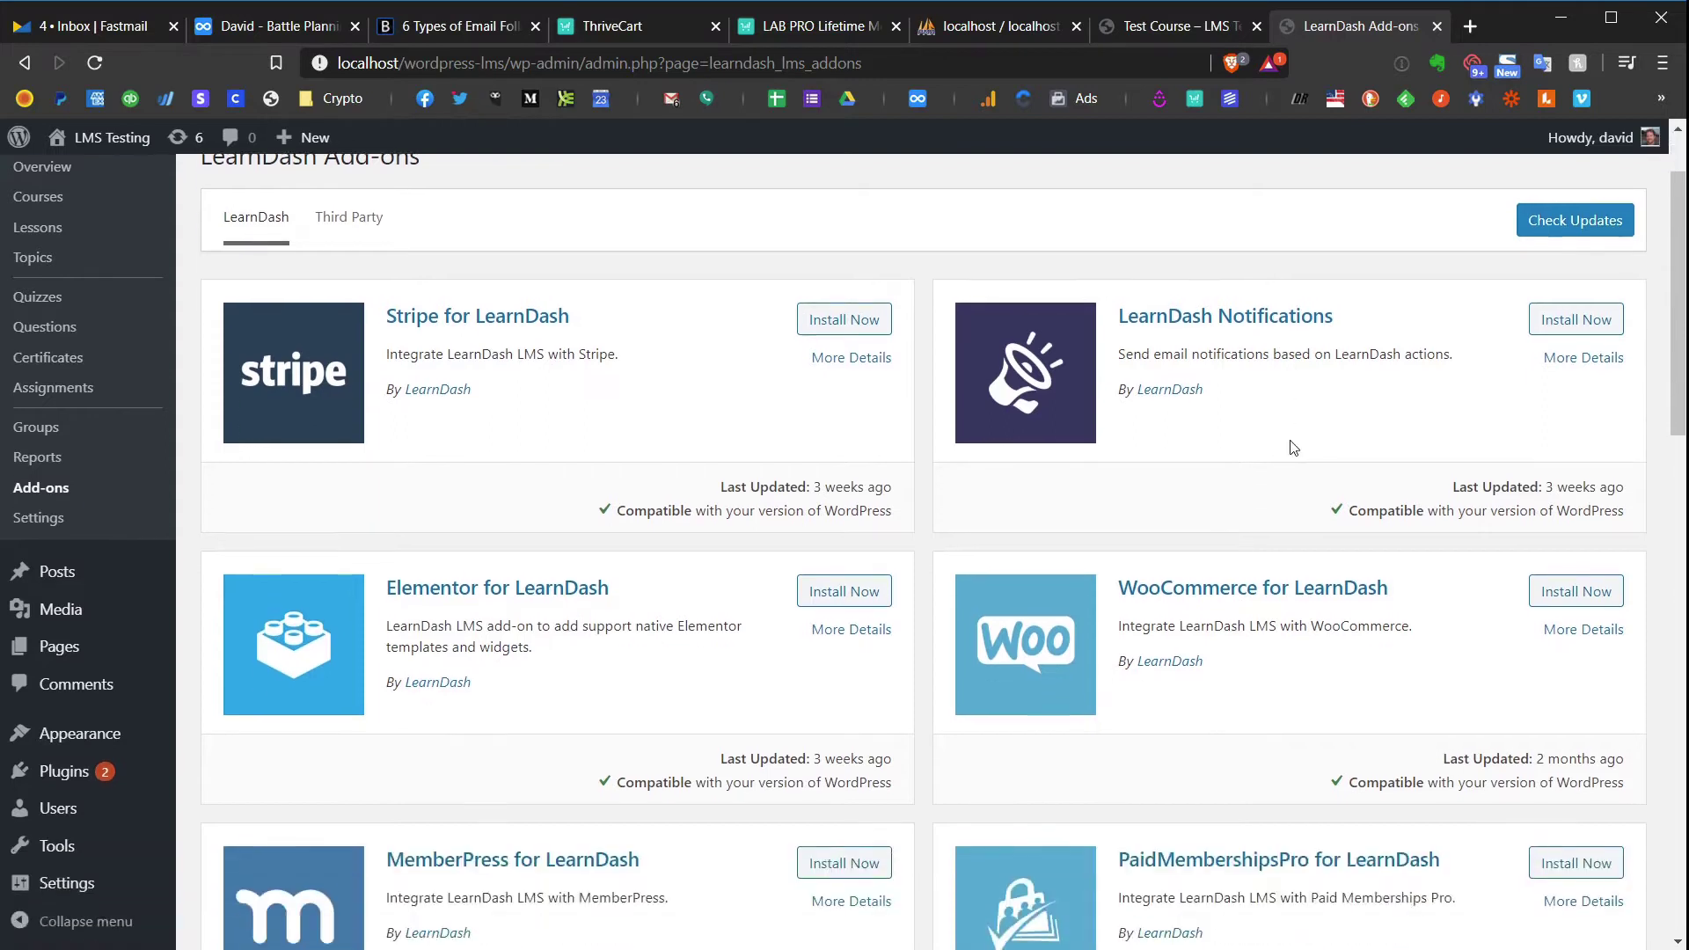
scroll(1293, 448, "down", 2)
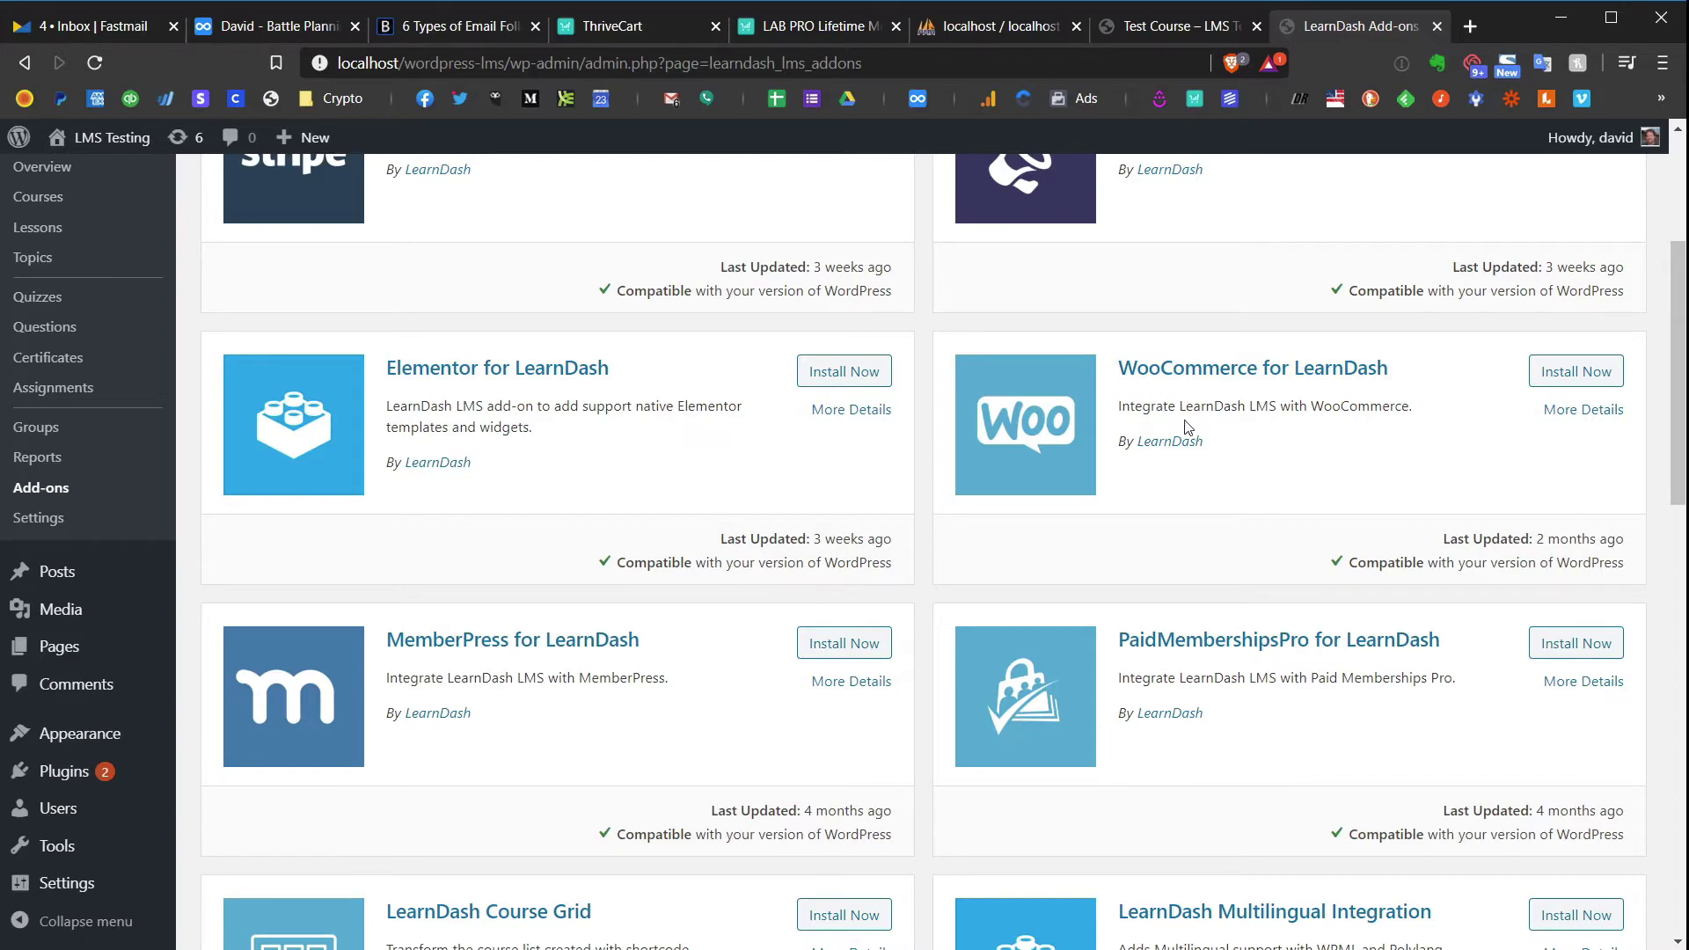
scroll(1186, 426, "down", 3)
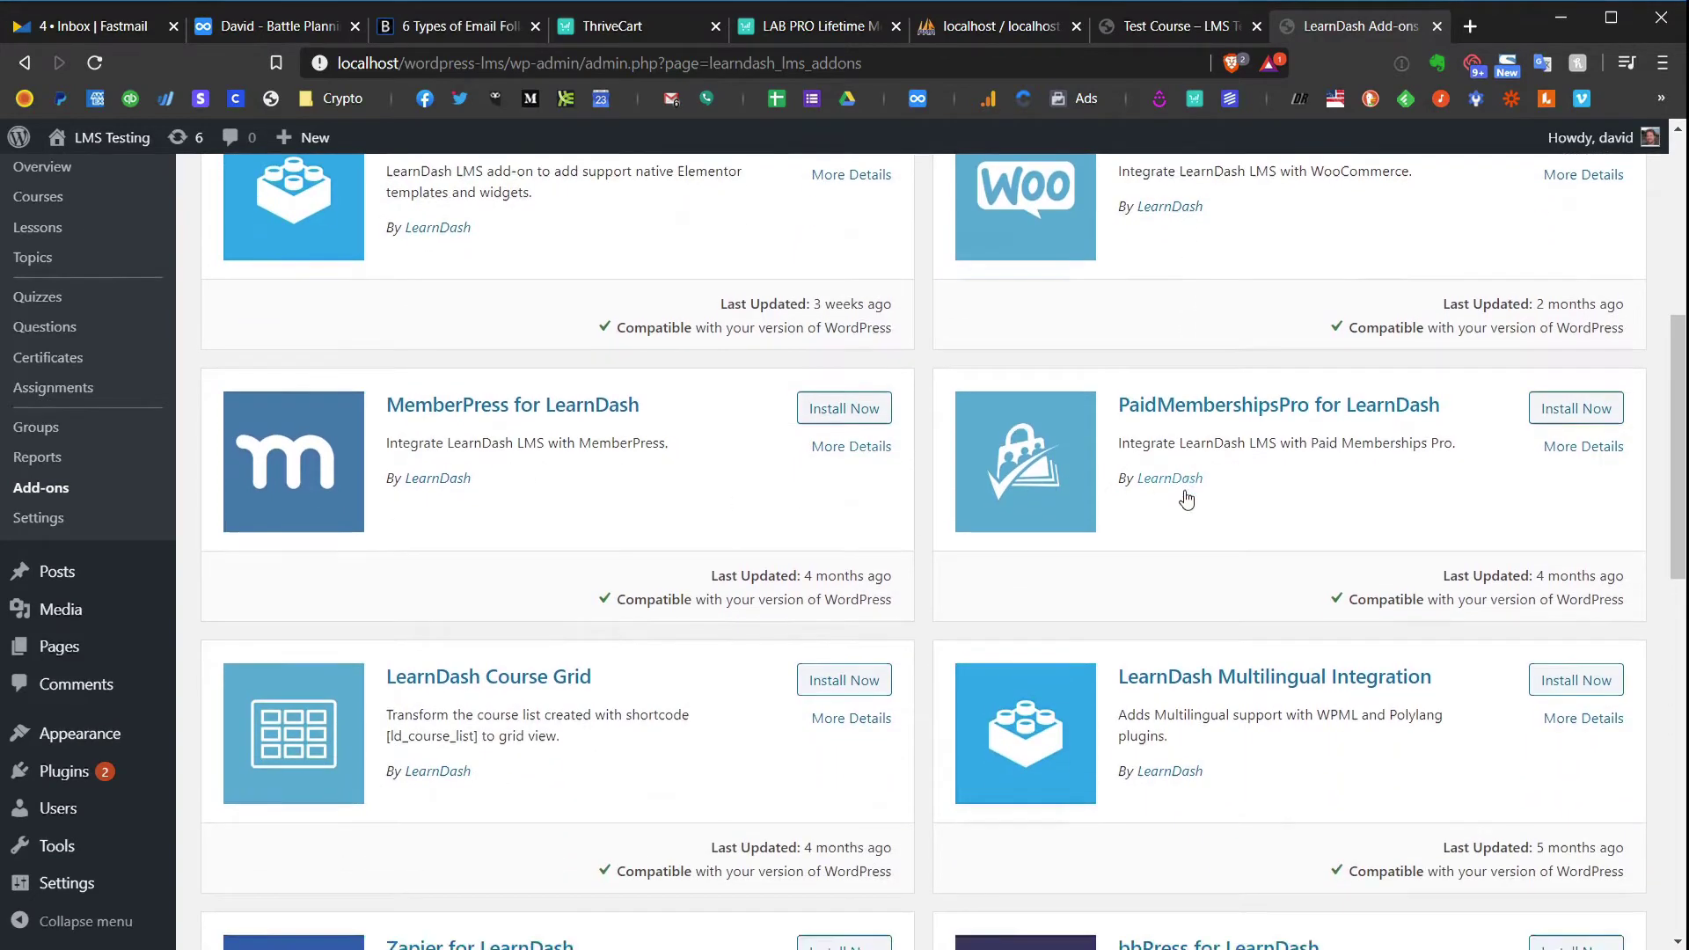
scroll(1186, 498, "down", 2)
scroll(672, 506, "down", 3)
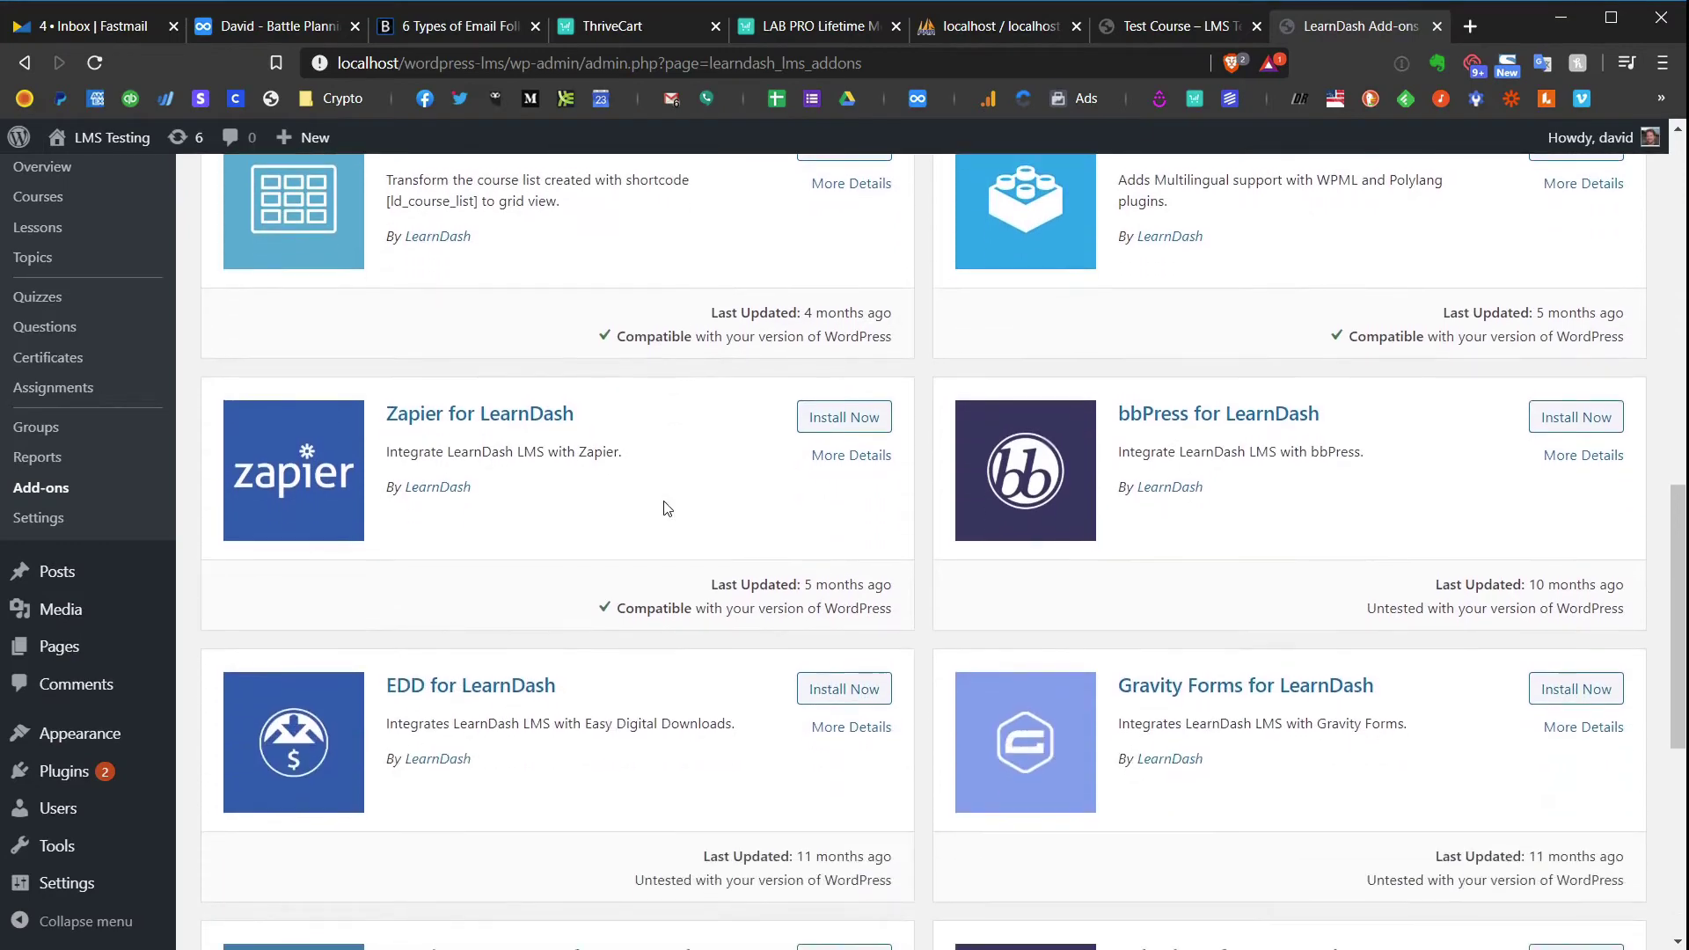
scroll(1066, 430, "down", 1)
scroll(1066, 429, "down", 1)
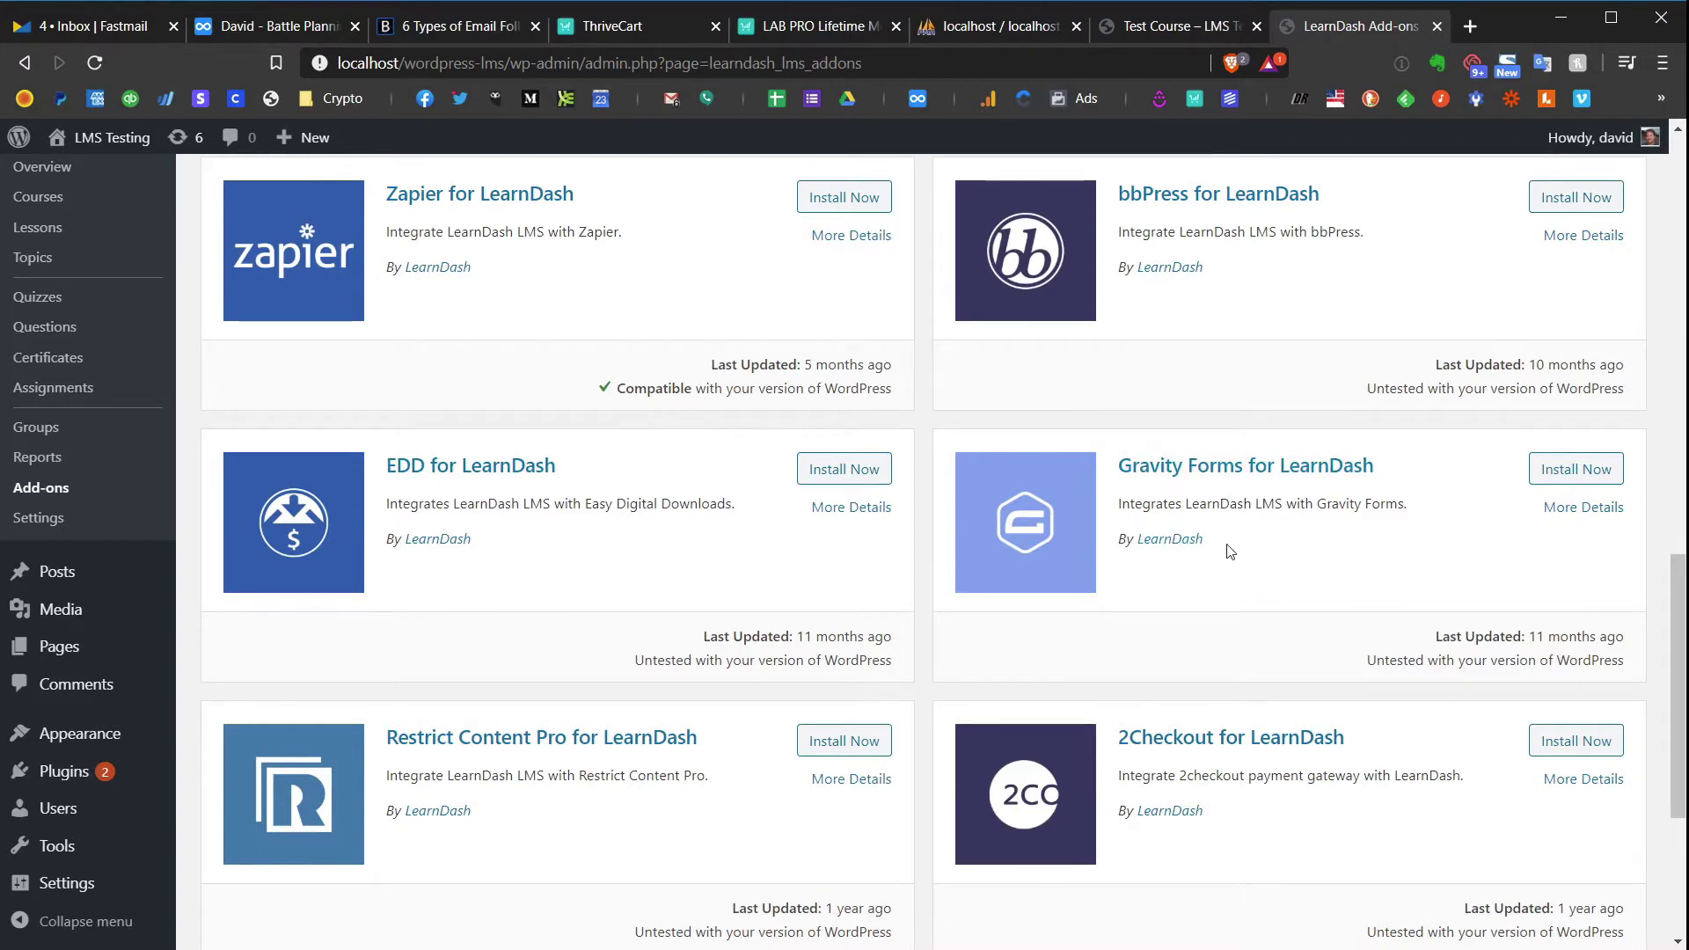
scroll(1246, 536, "down", 1)
scroll(1246, 536, "down", 3)
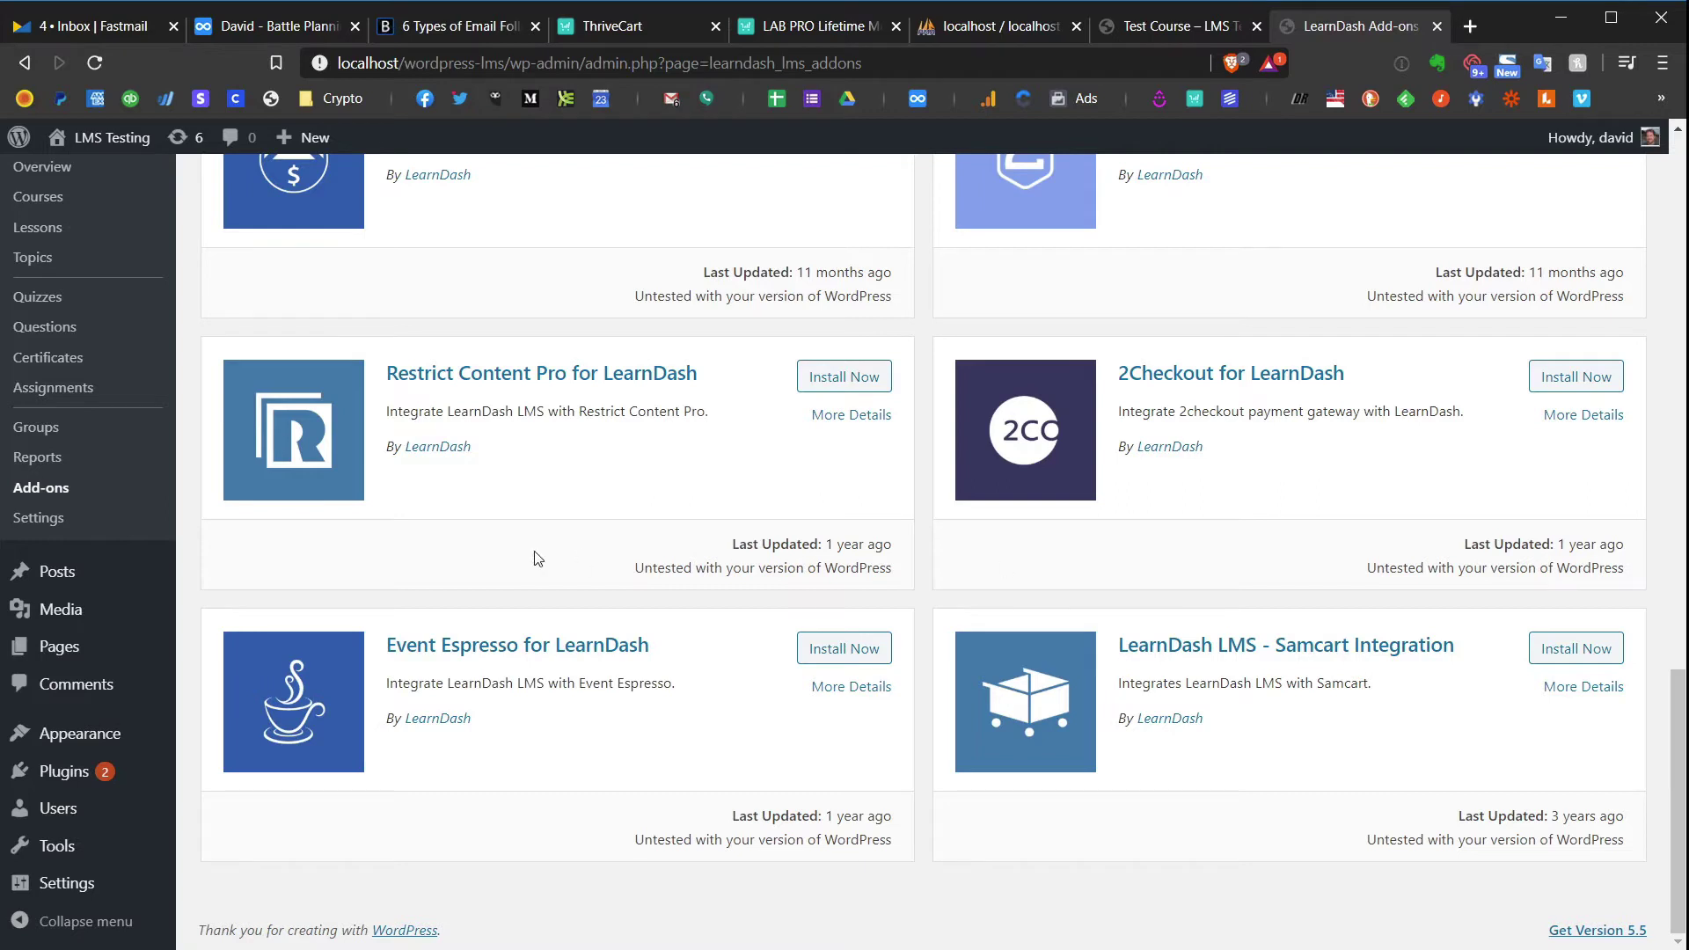
- Open the general LearnDash settings and examine the template, colour, focus mode, login and logo options
left_click(41, 523)
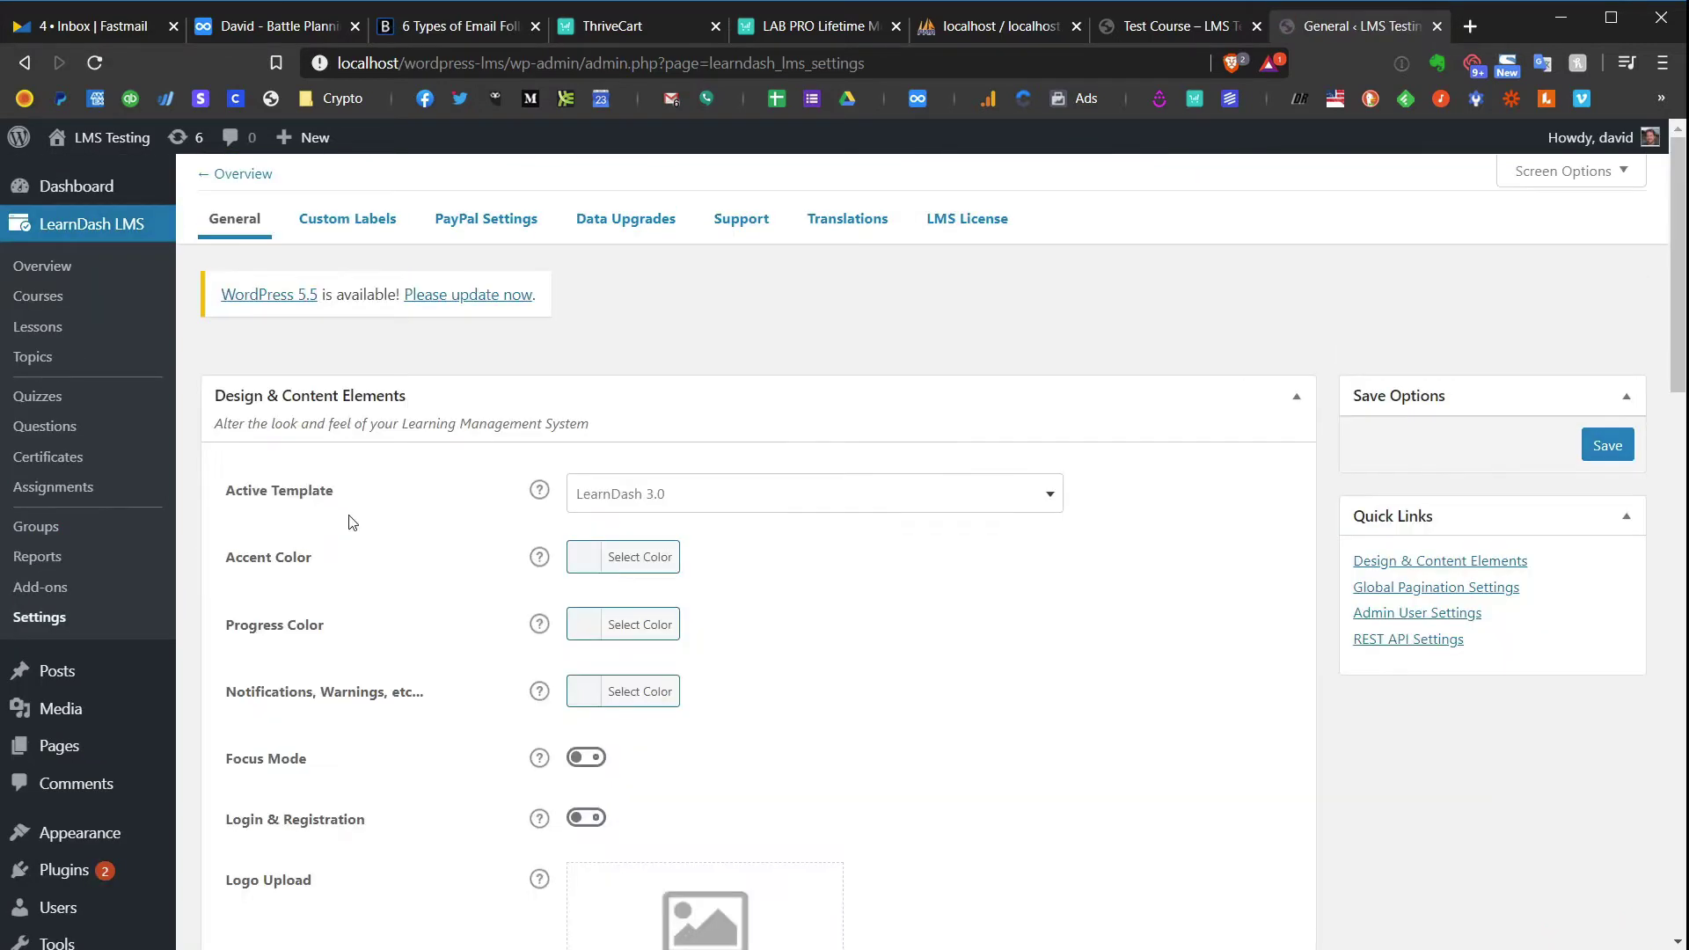
scroll(316, 435, "down", 1)
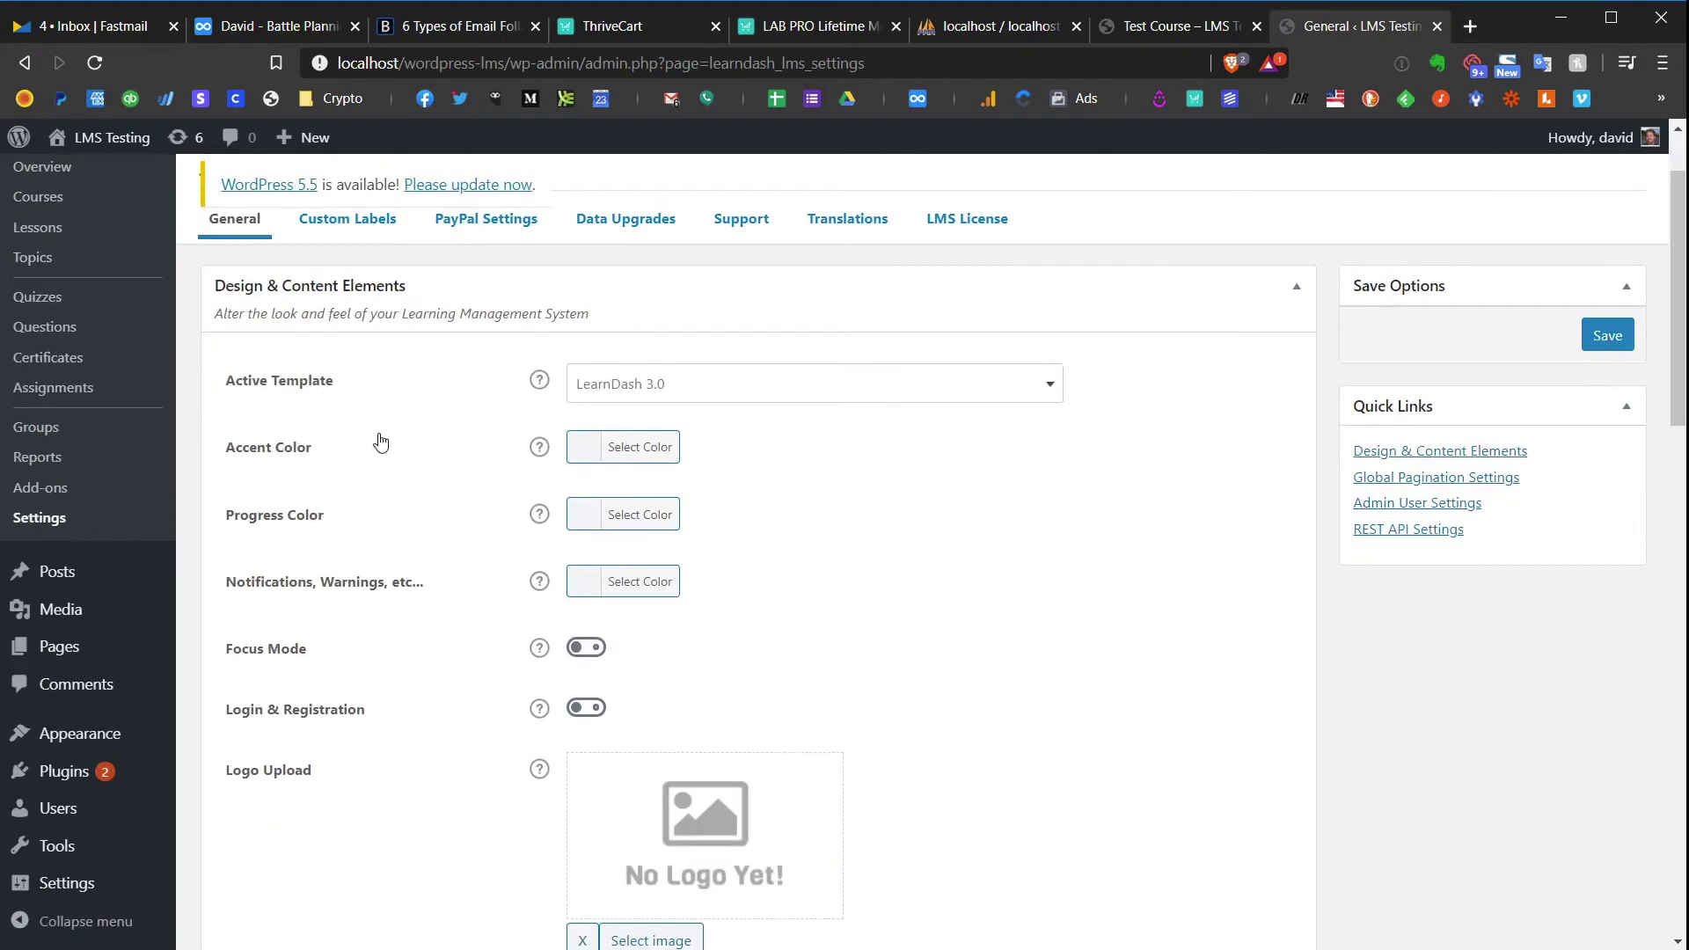
scroll(450, 800, "down", 2)
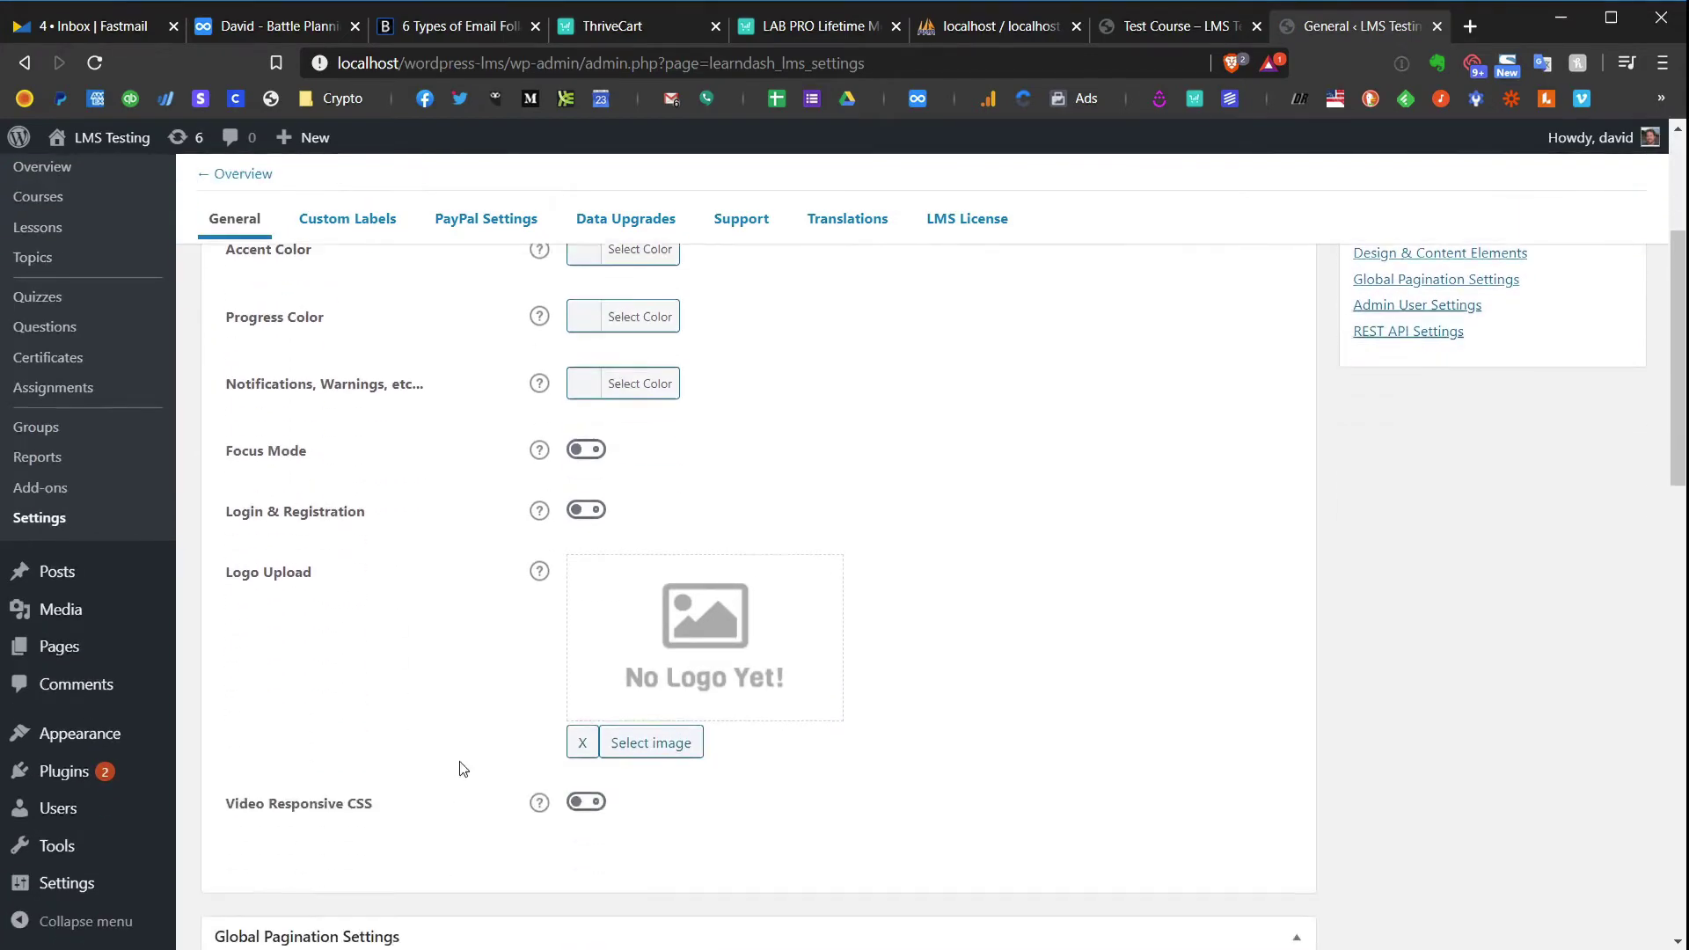
scroll(471, 764, "up", 1)
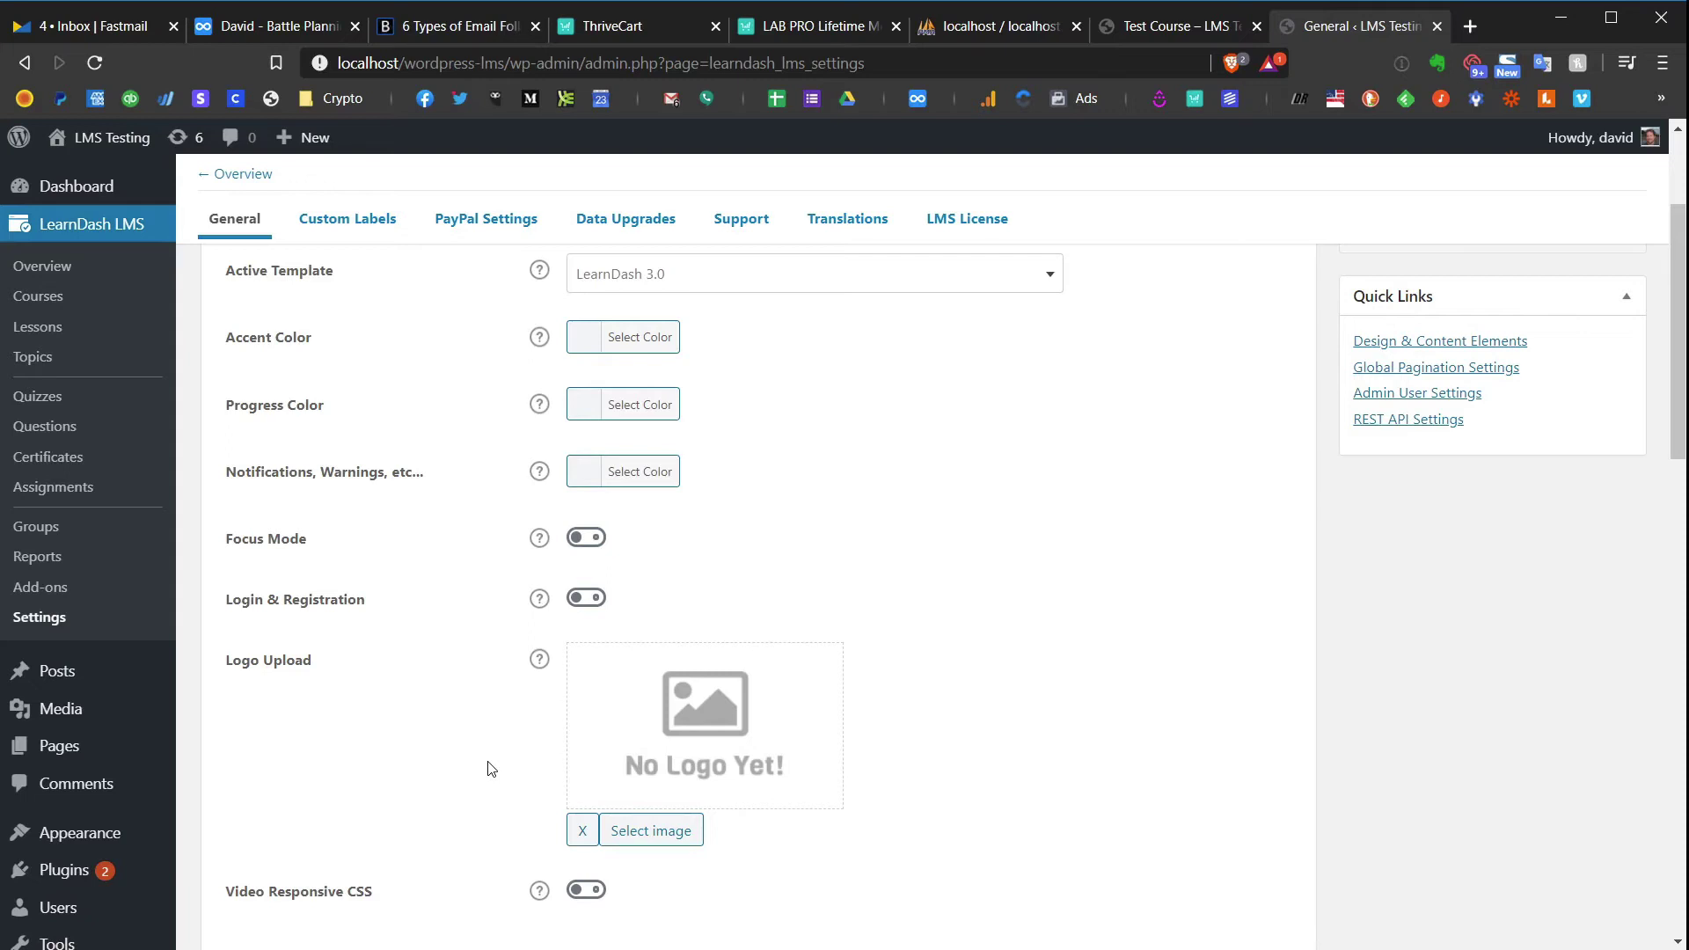
- Open the Custom Labels settings and review which LearnDash terms and button texts can be renamed
left_click(369, 230)
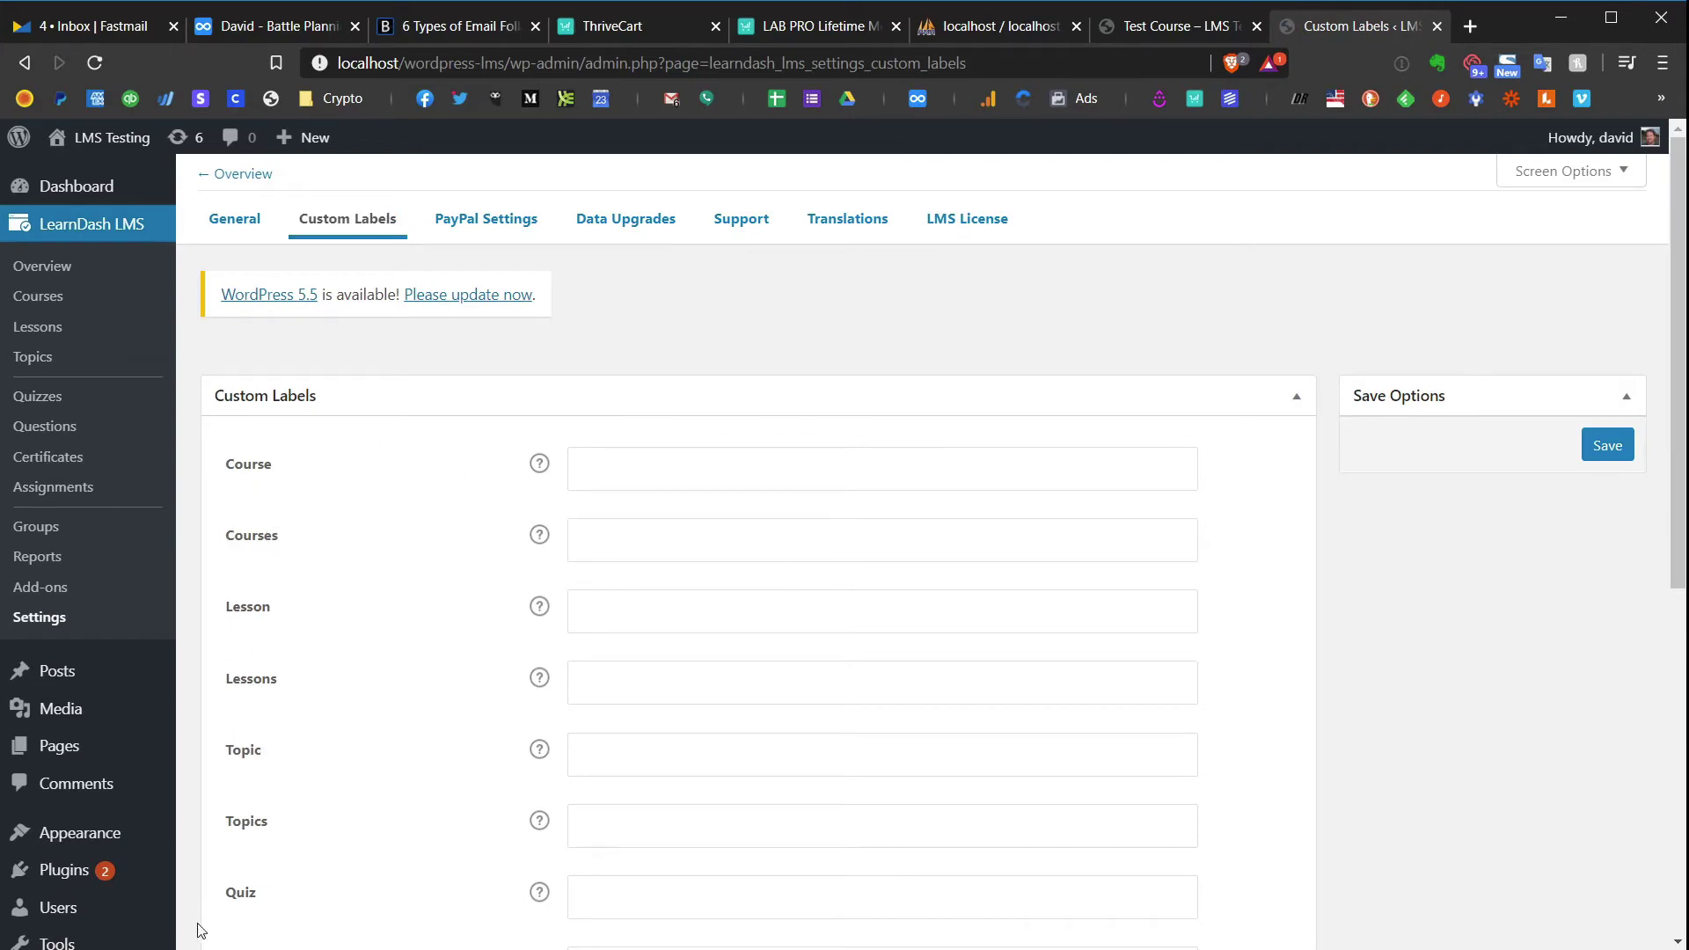
scroll(357, 462, "down", 7)
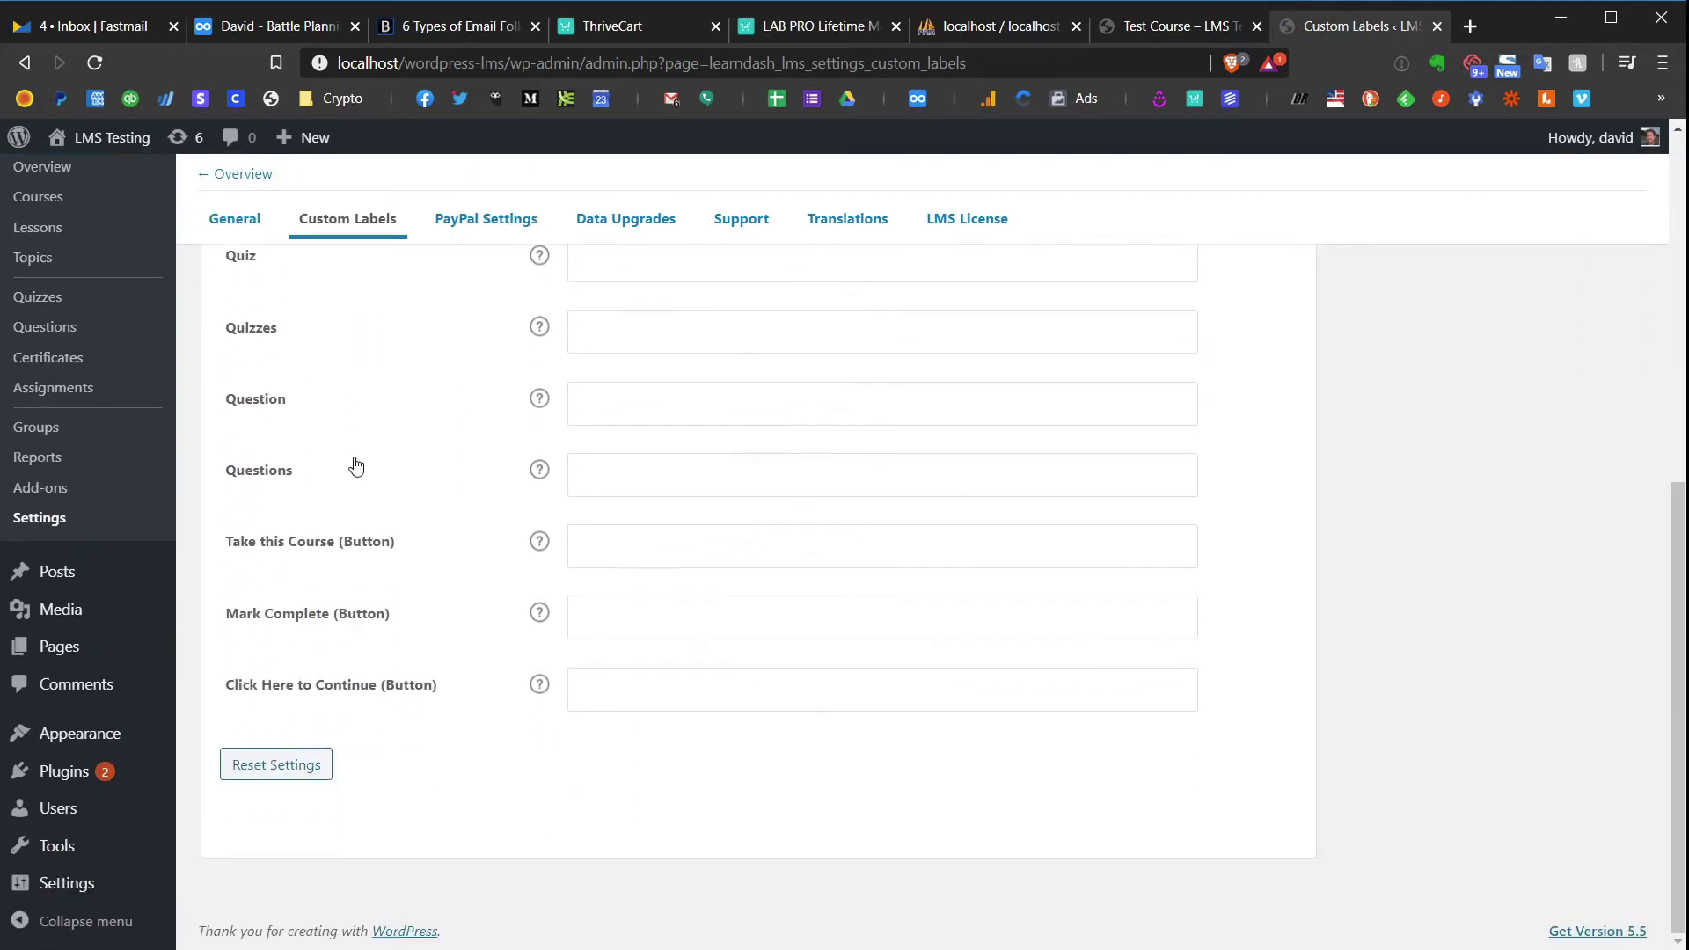
scroll(356, 467, "up", 10)
- Look through LearnDash's PayPal Settings, Translations and Data Upgrades pages without changing anything
left_click(464, 224)
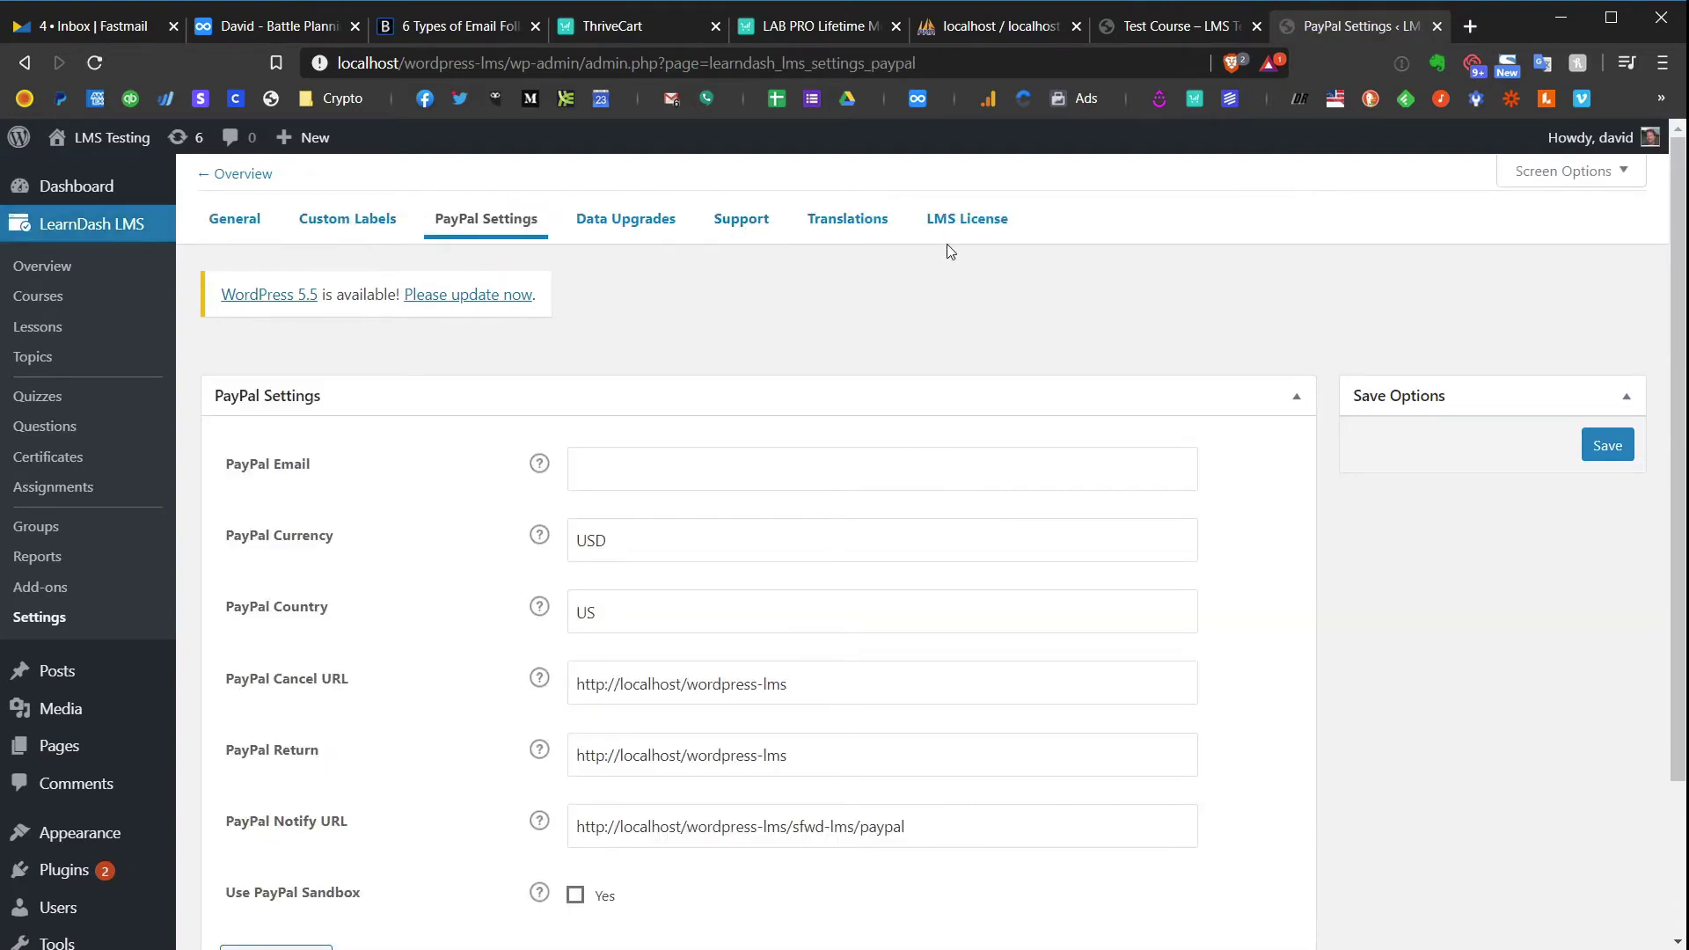
left_click(875, 222)
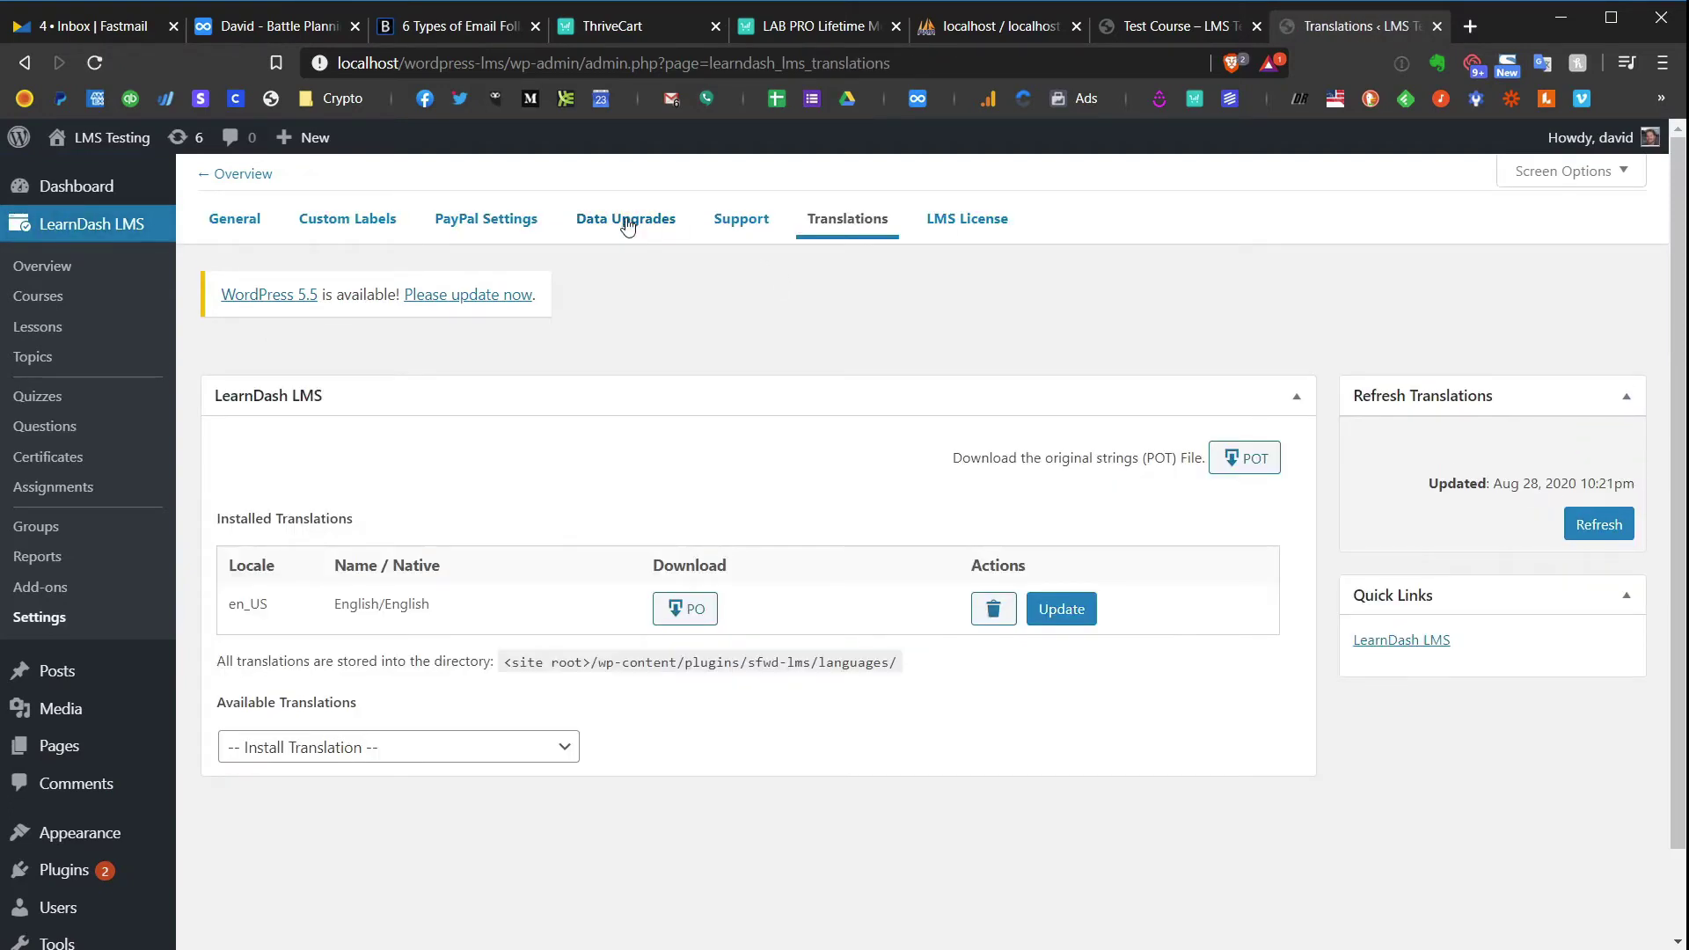
left_click(627, 222)
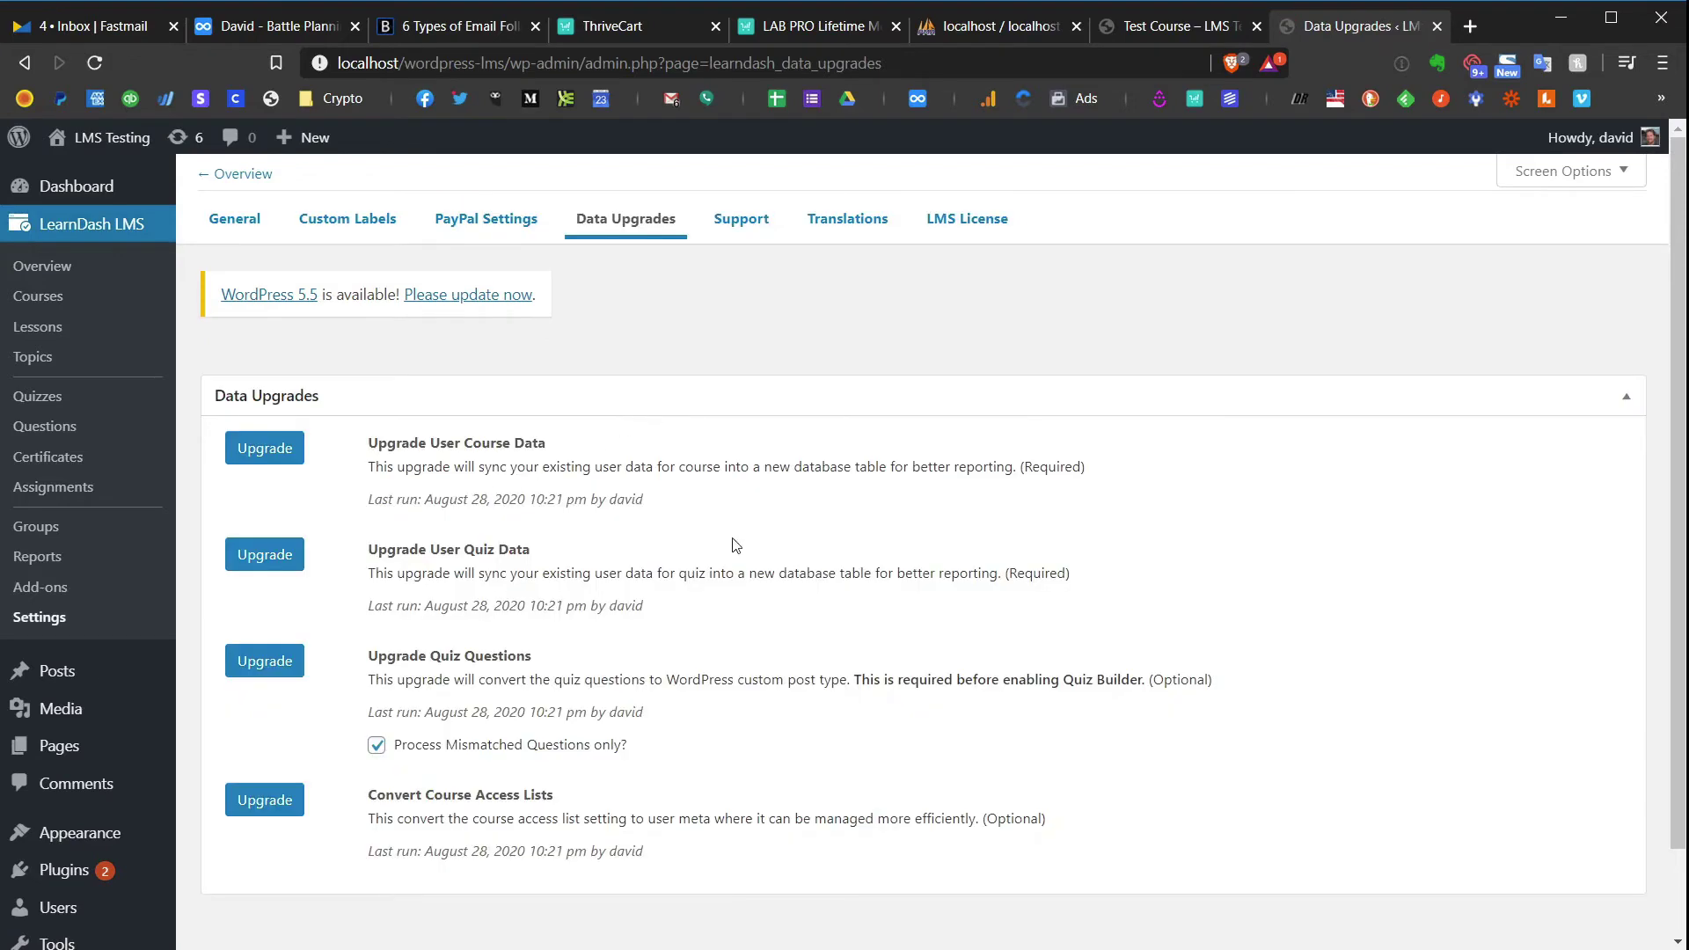
scroll(735, 546, "down", 2)
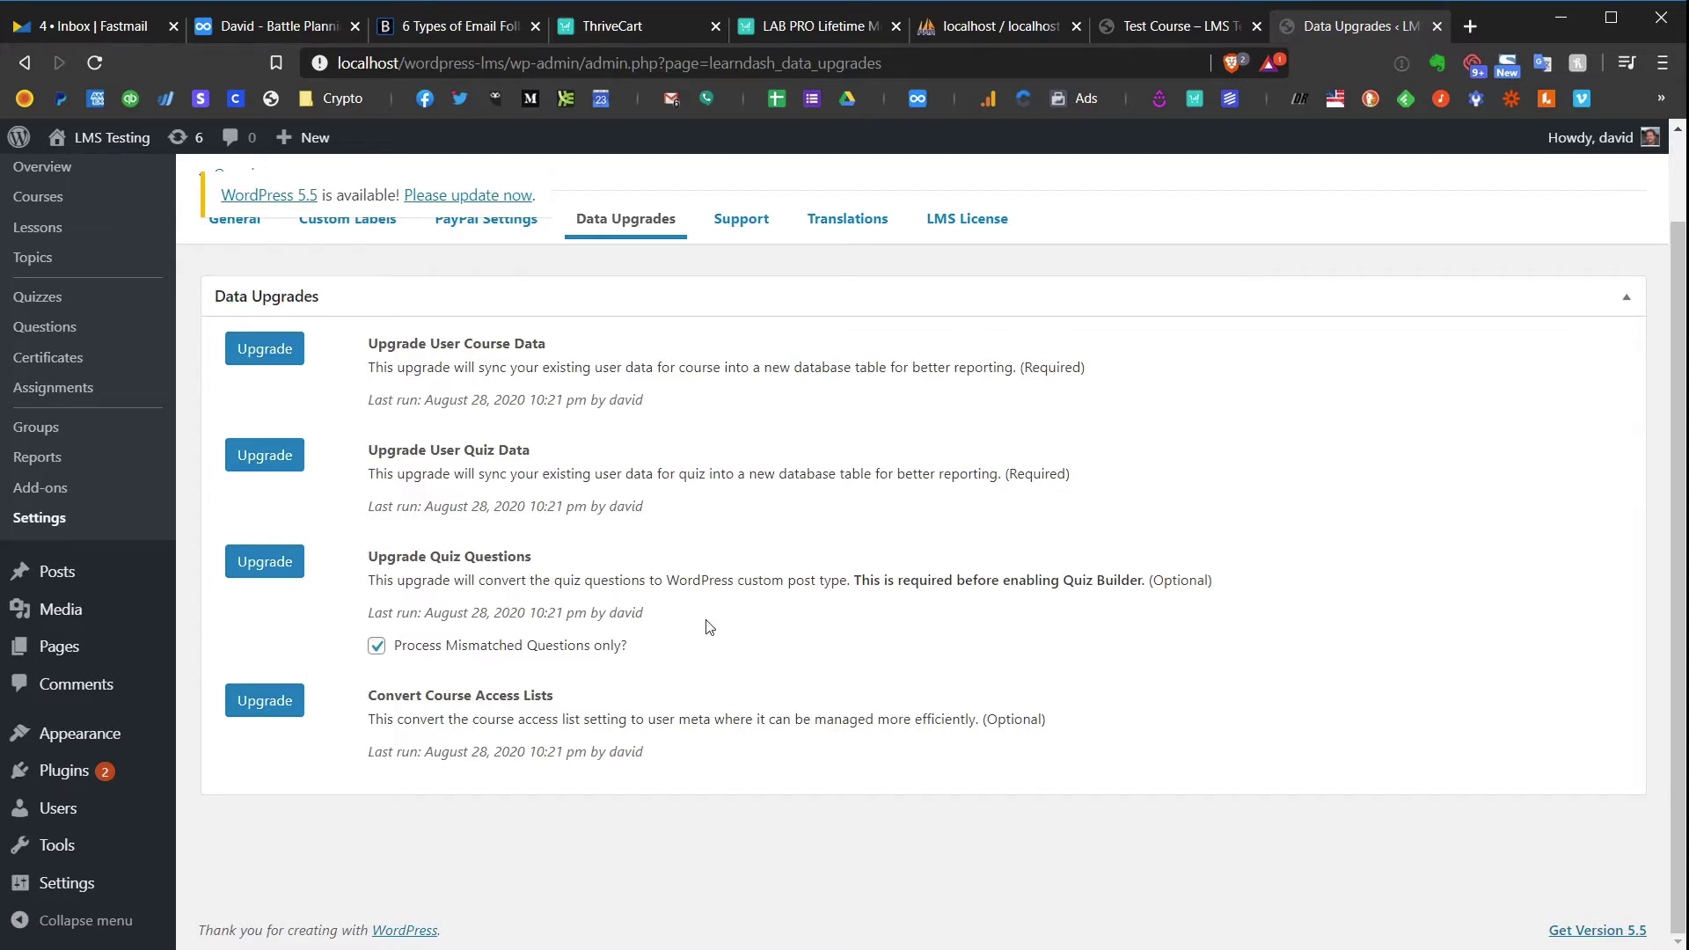
scroll(320, 723, "up", 2)
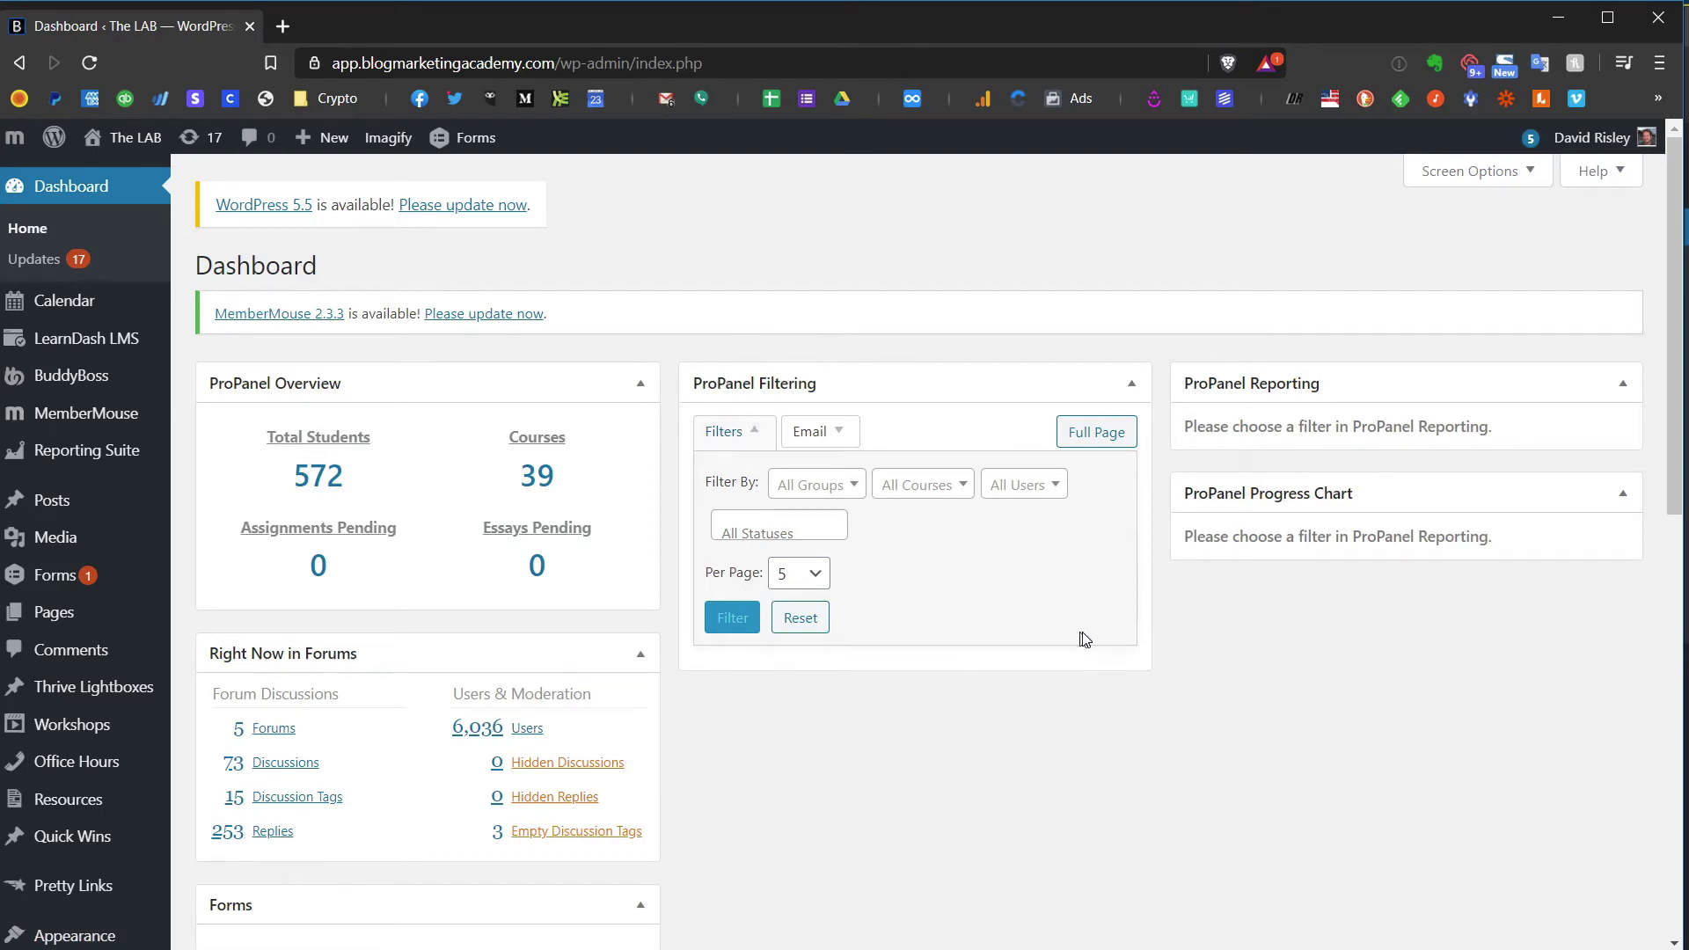
- Check ProPanel's email option and see which groups are available for filtering the report
left_click(846, 432)
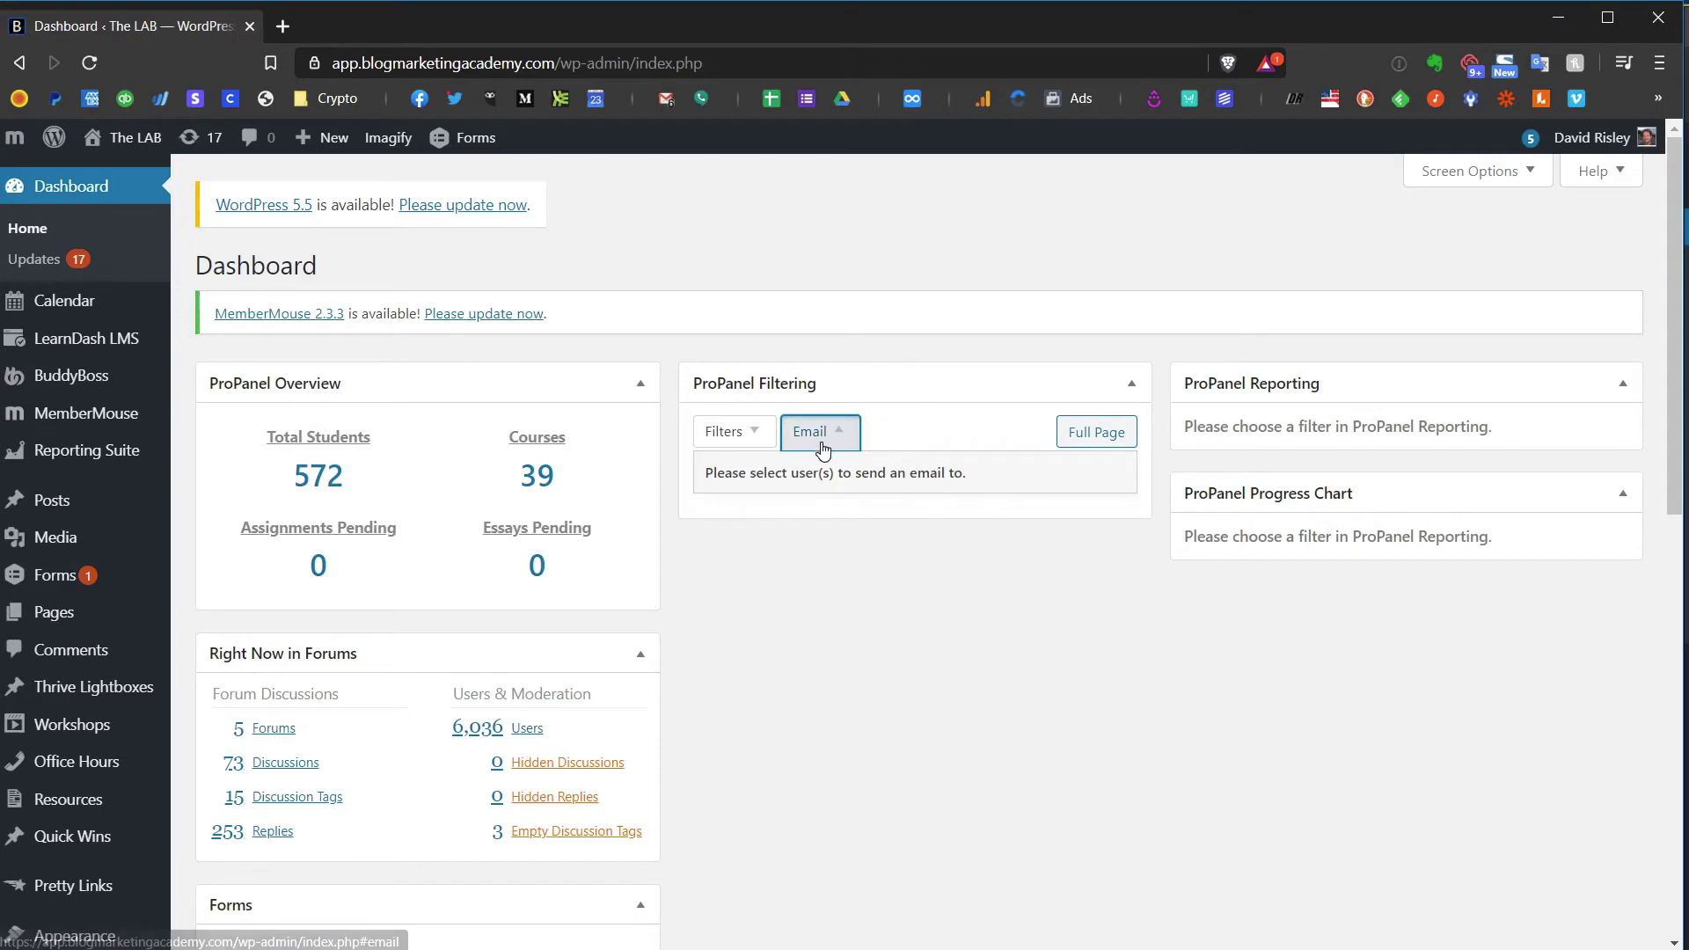
left_click(739, 436)
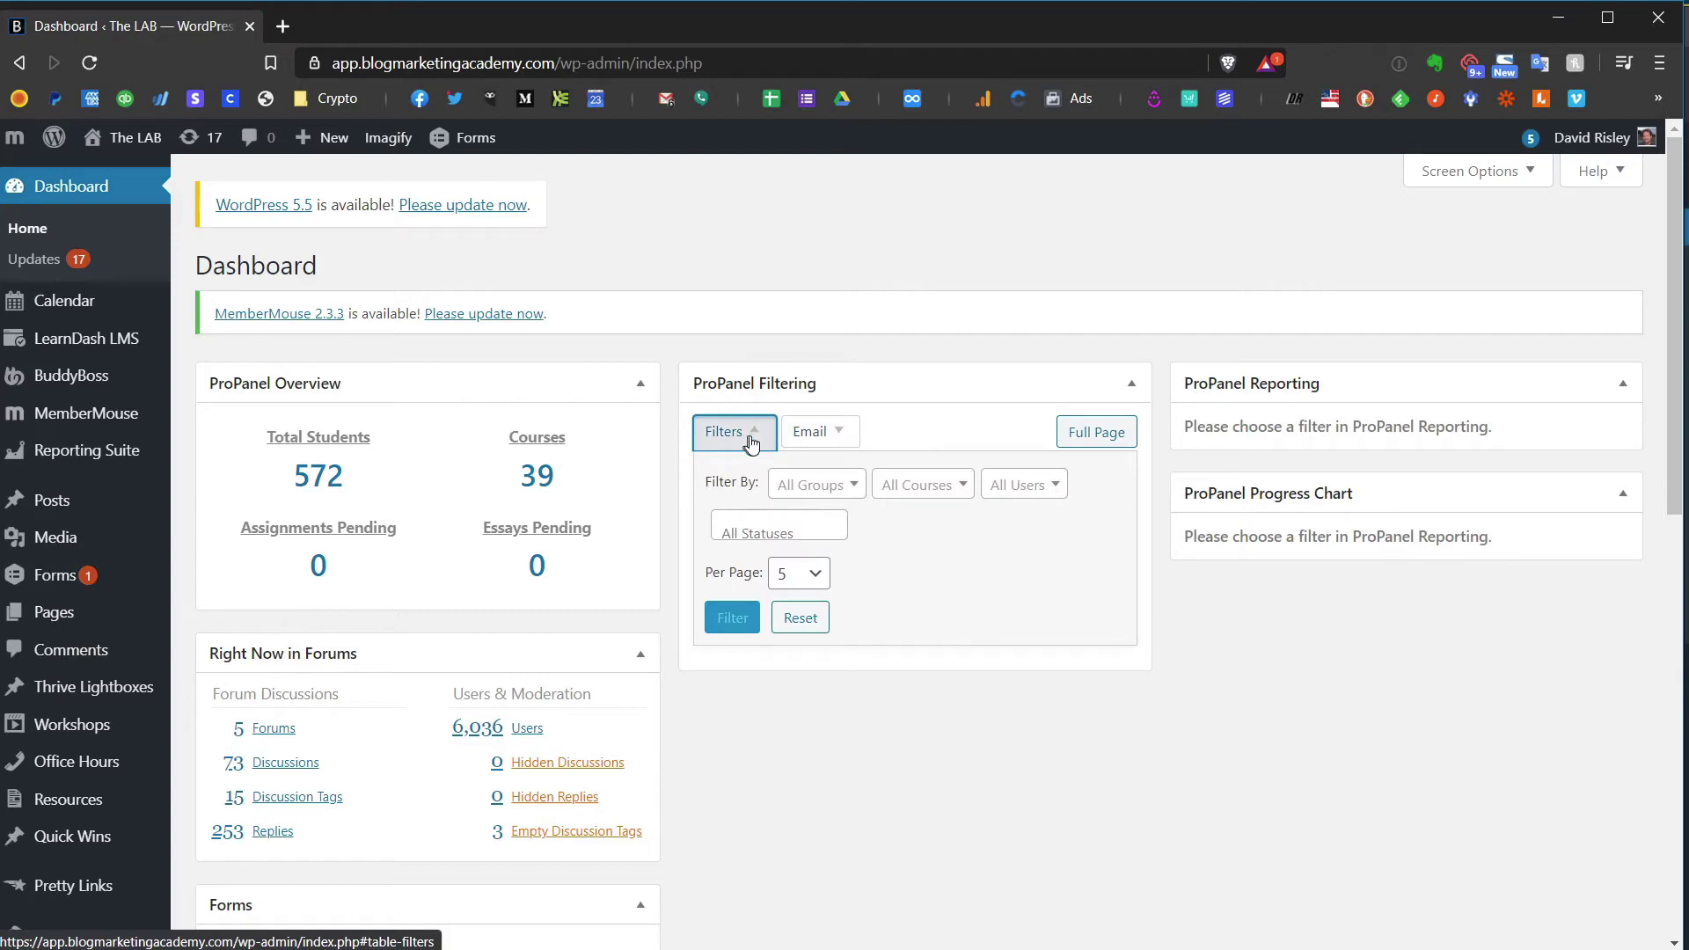
left_click(855, 486)
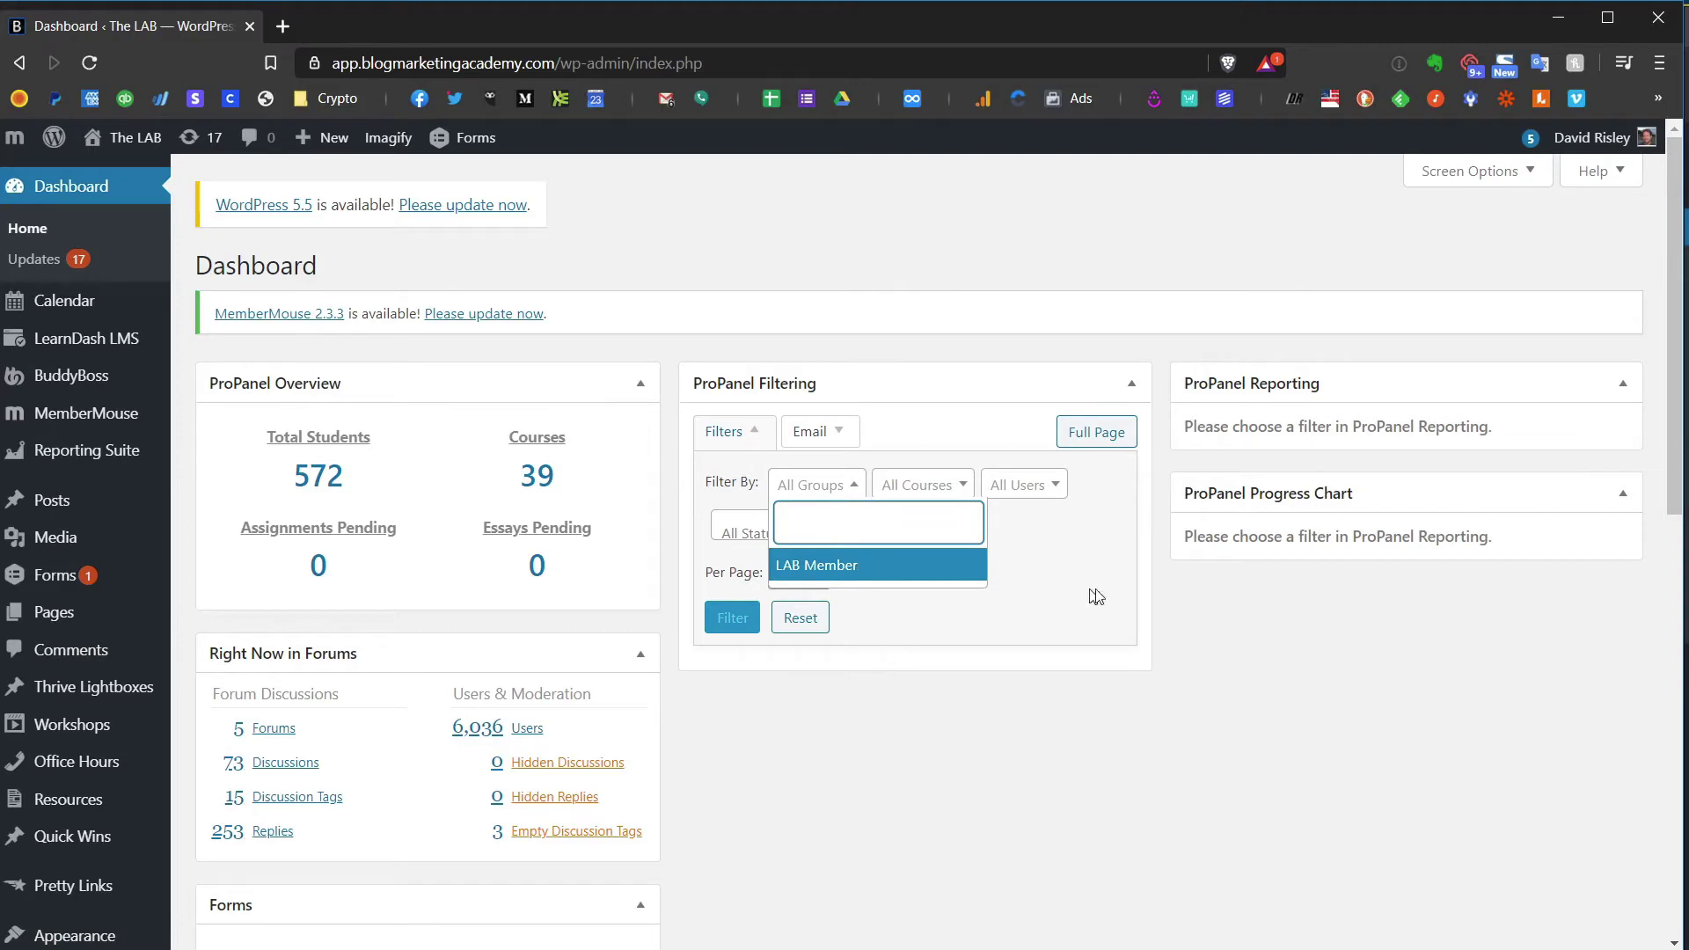
left_click(1120, 615)
- Filter the ProPanel report by the Aweber Essentials course and review its progress charts and student list
left_click(938, 488)
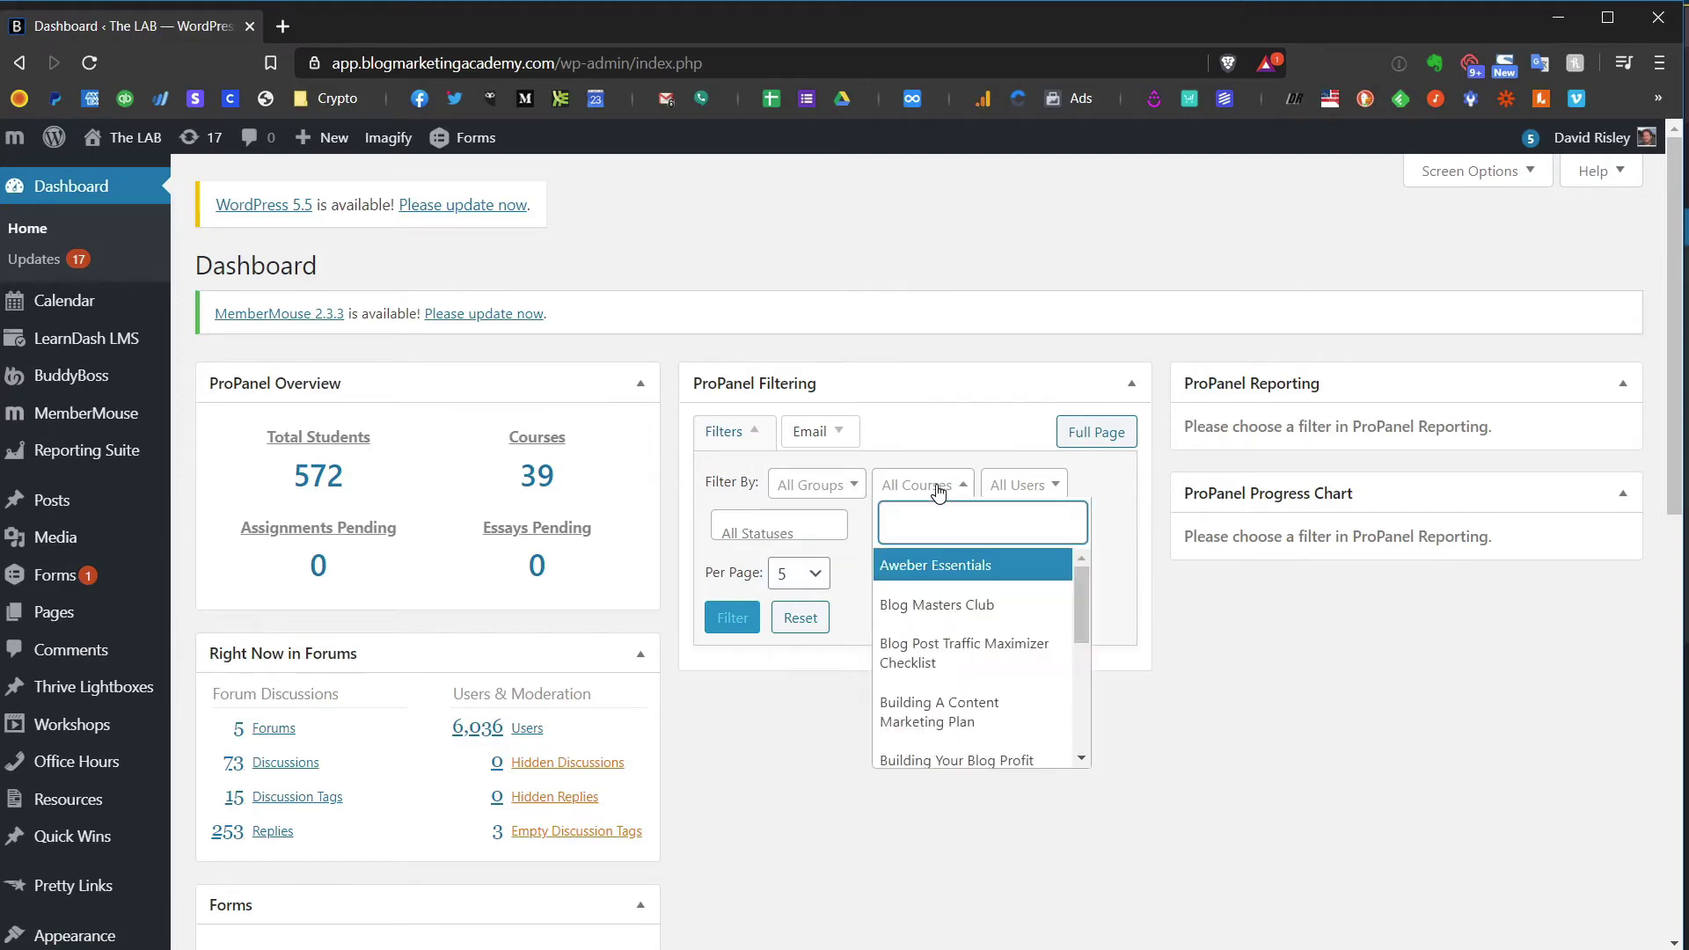
left_click_drag(1084, 586, 1087, 621)
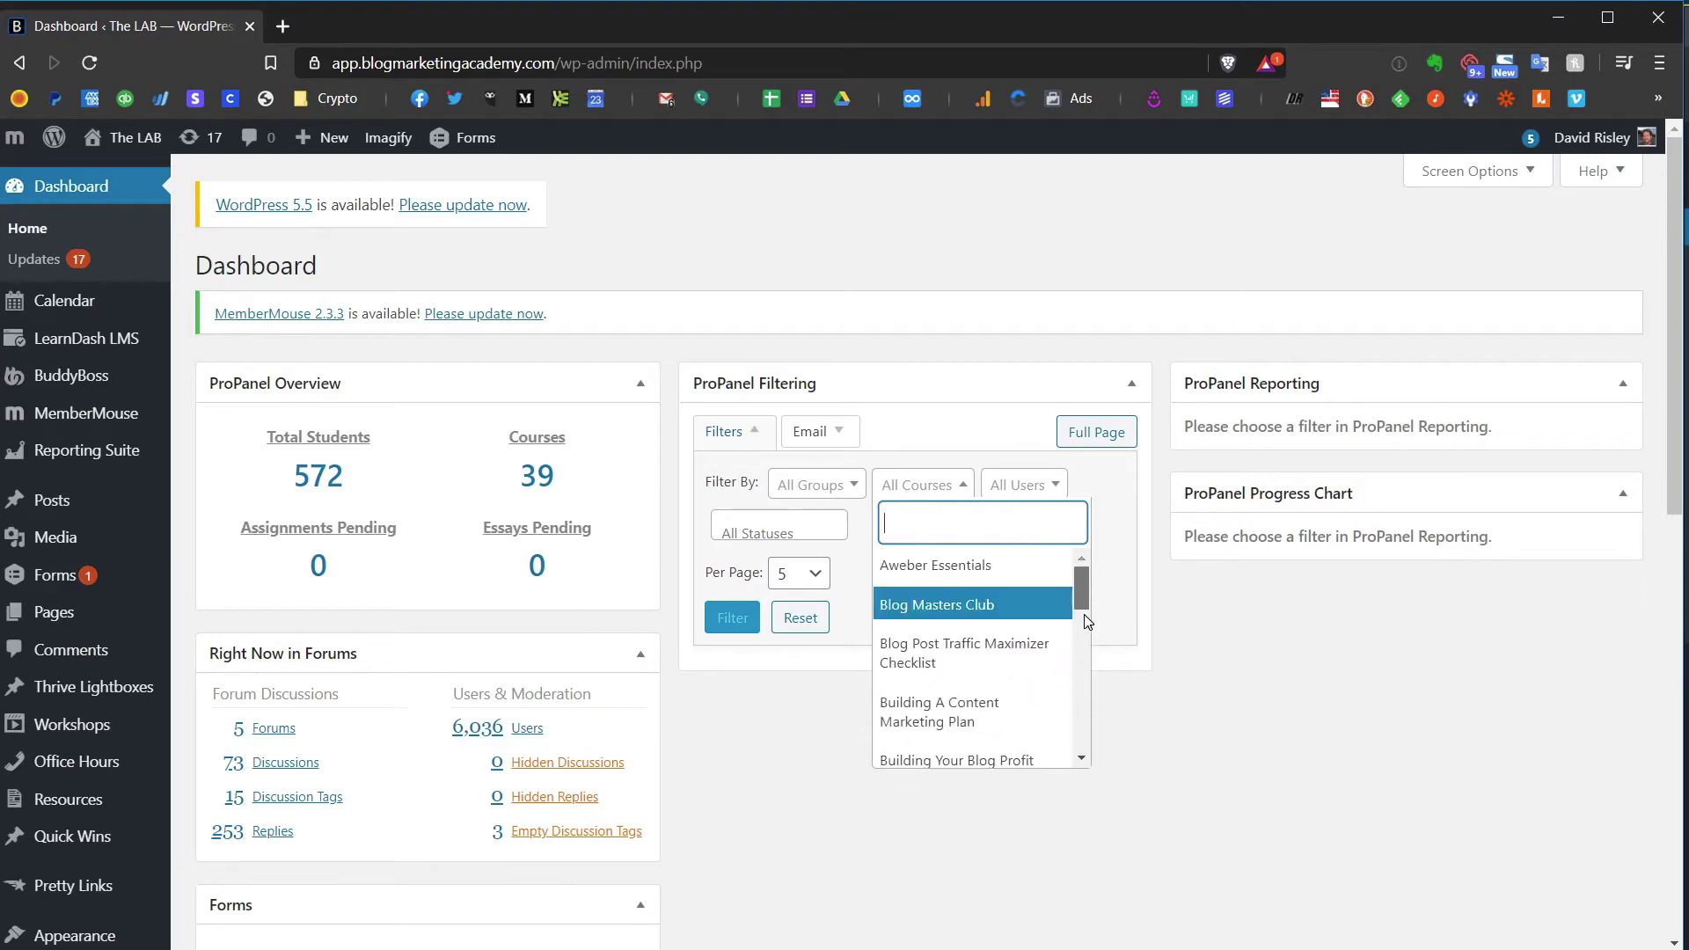
left_click(954, 568)
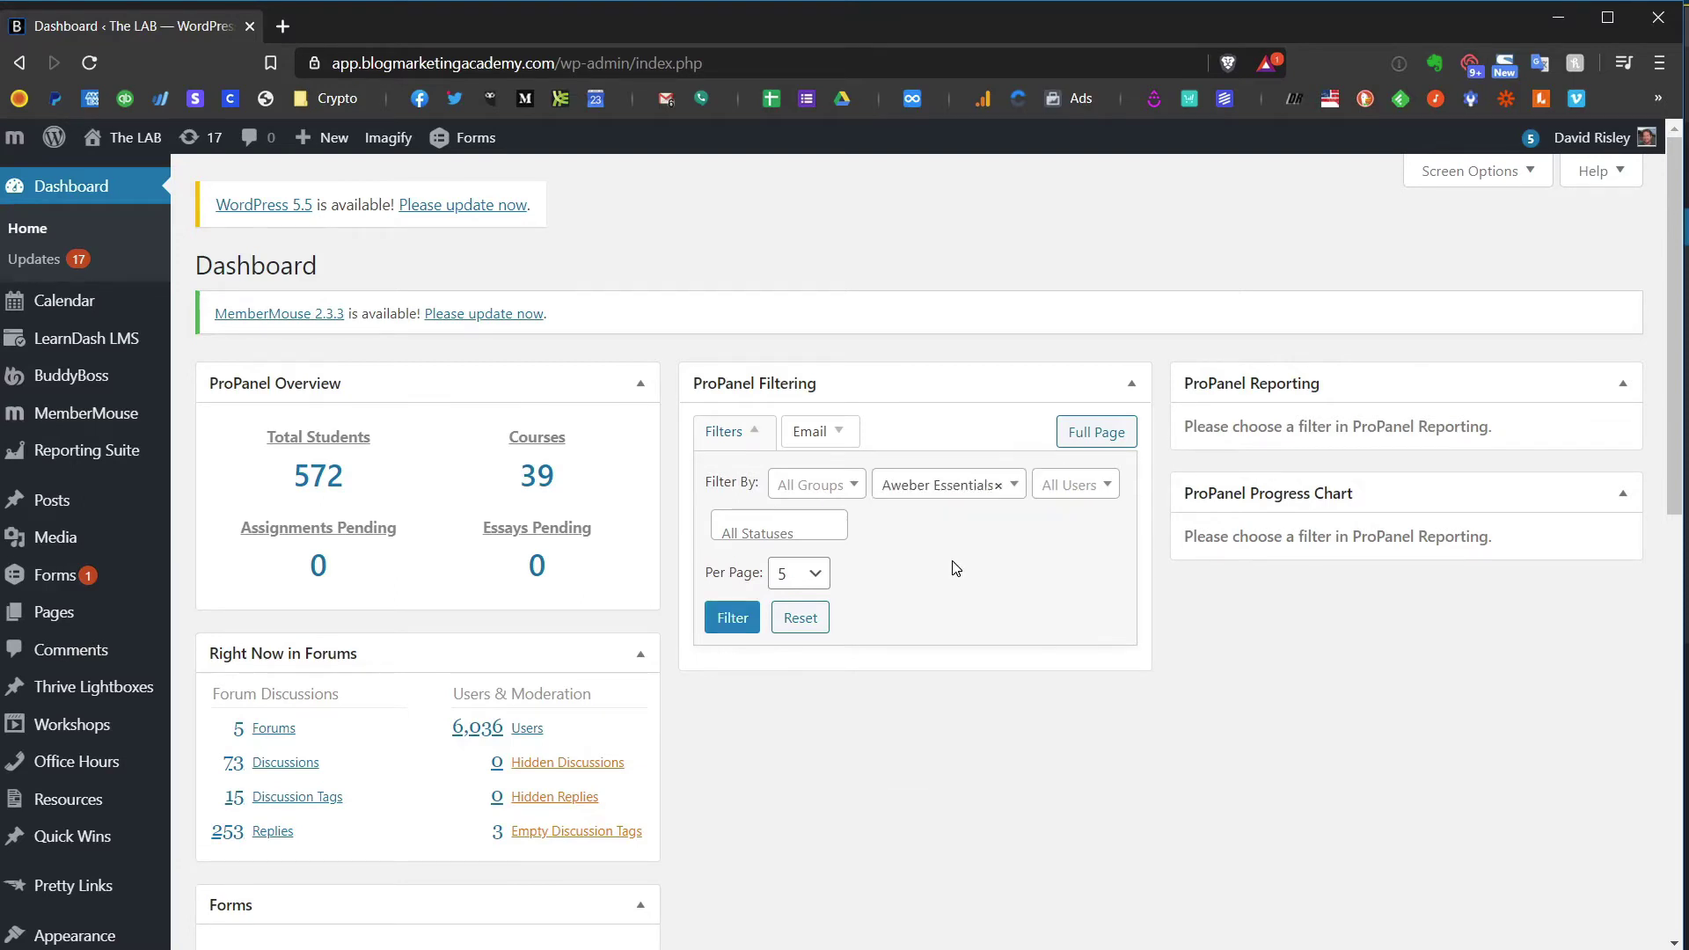
left_click(737, 619)
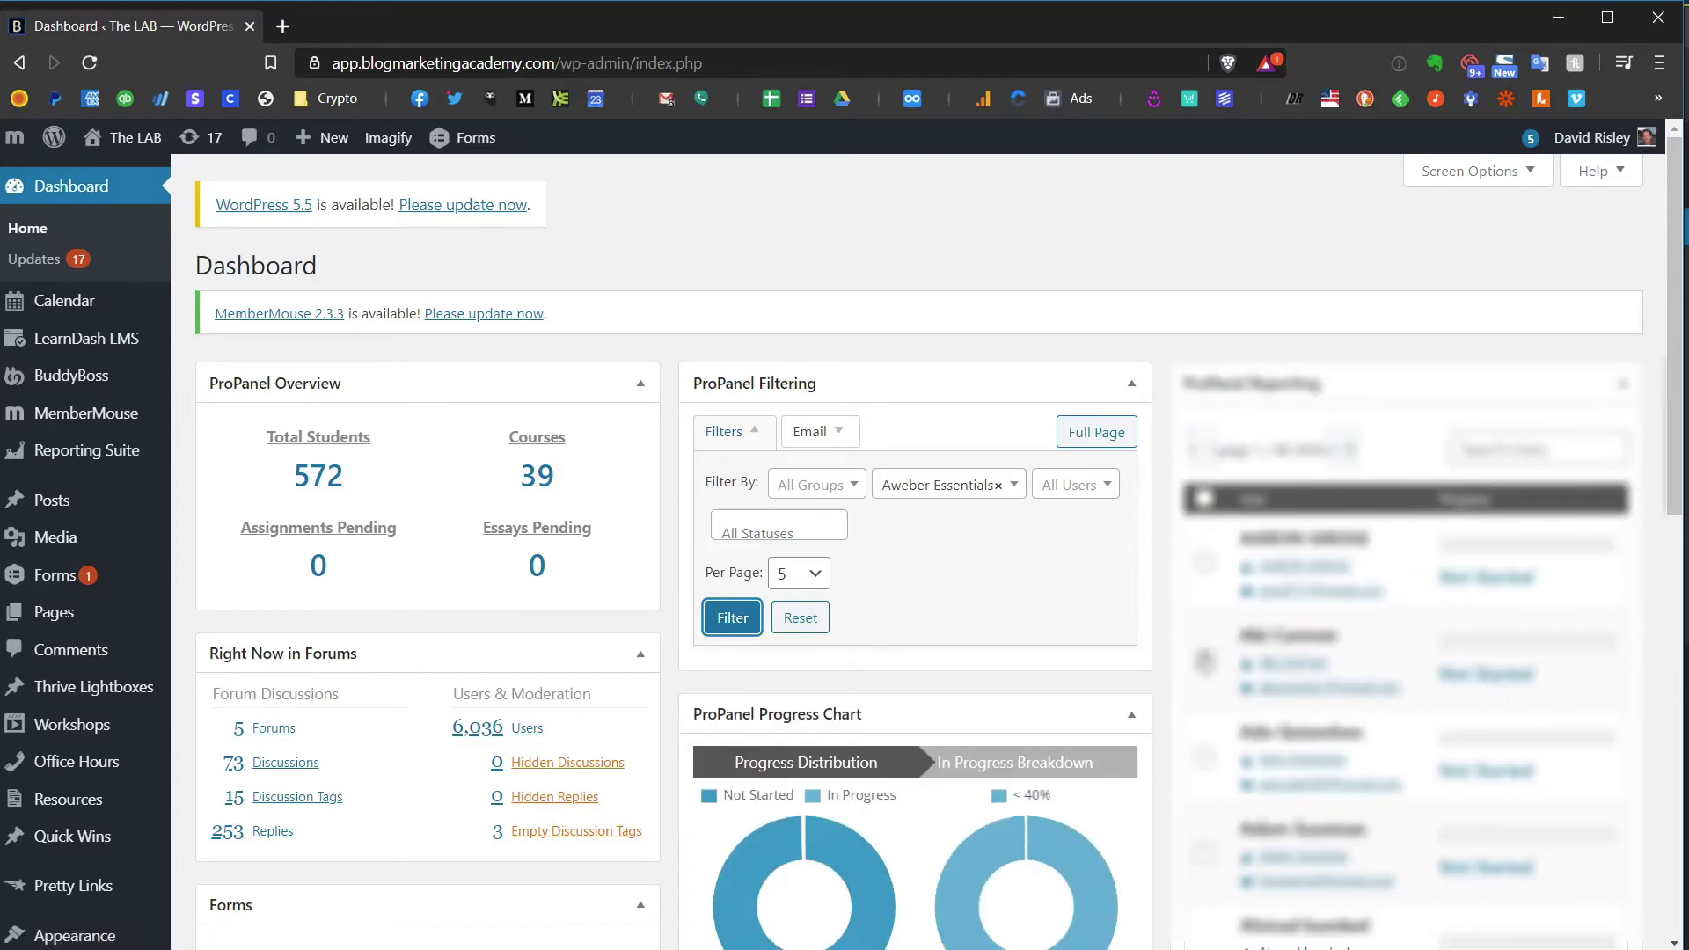
scroll(1183, 651, "down", 1)
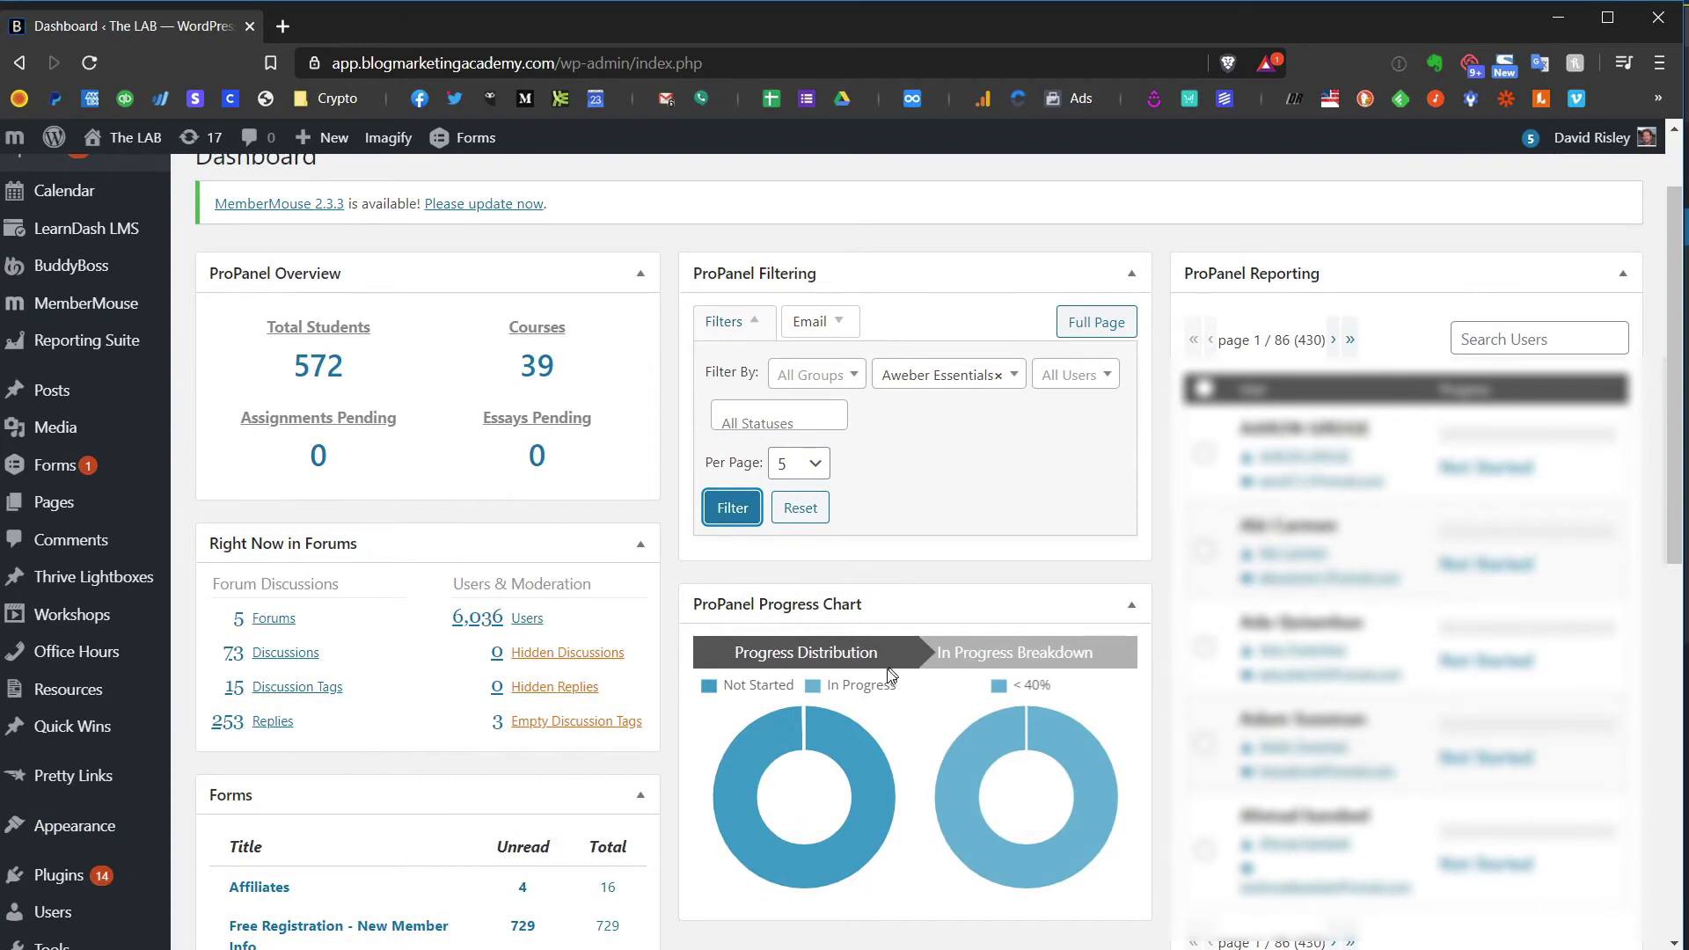
mouse_move(796, 730)
scroll(1179, 549, "down", 1)
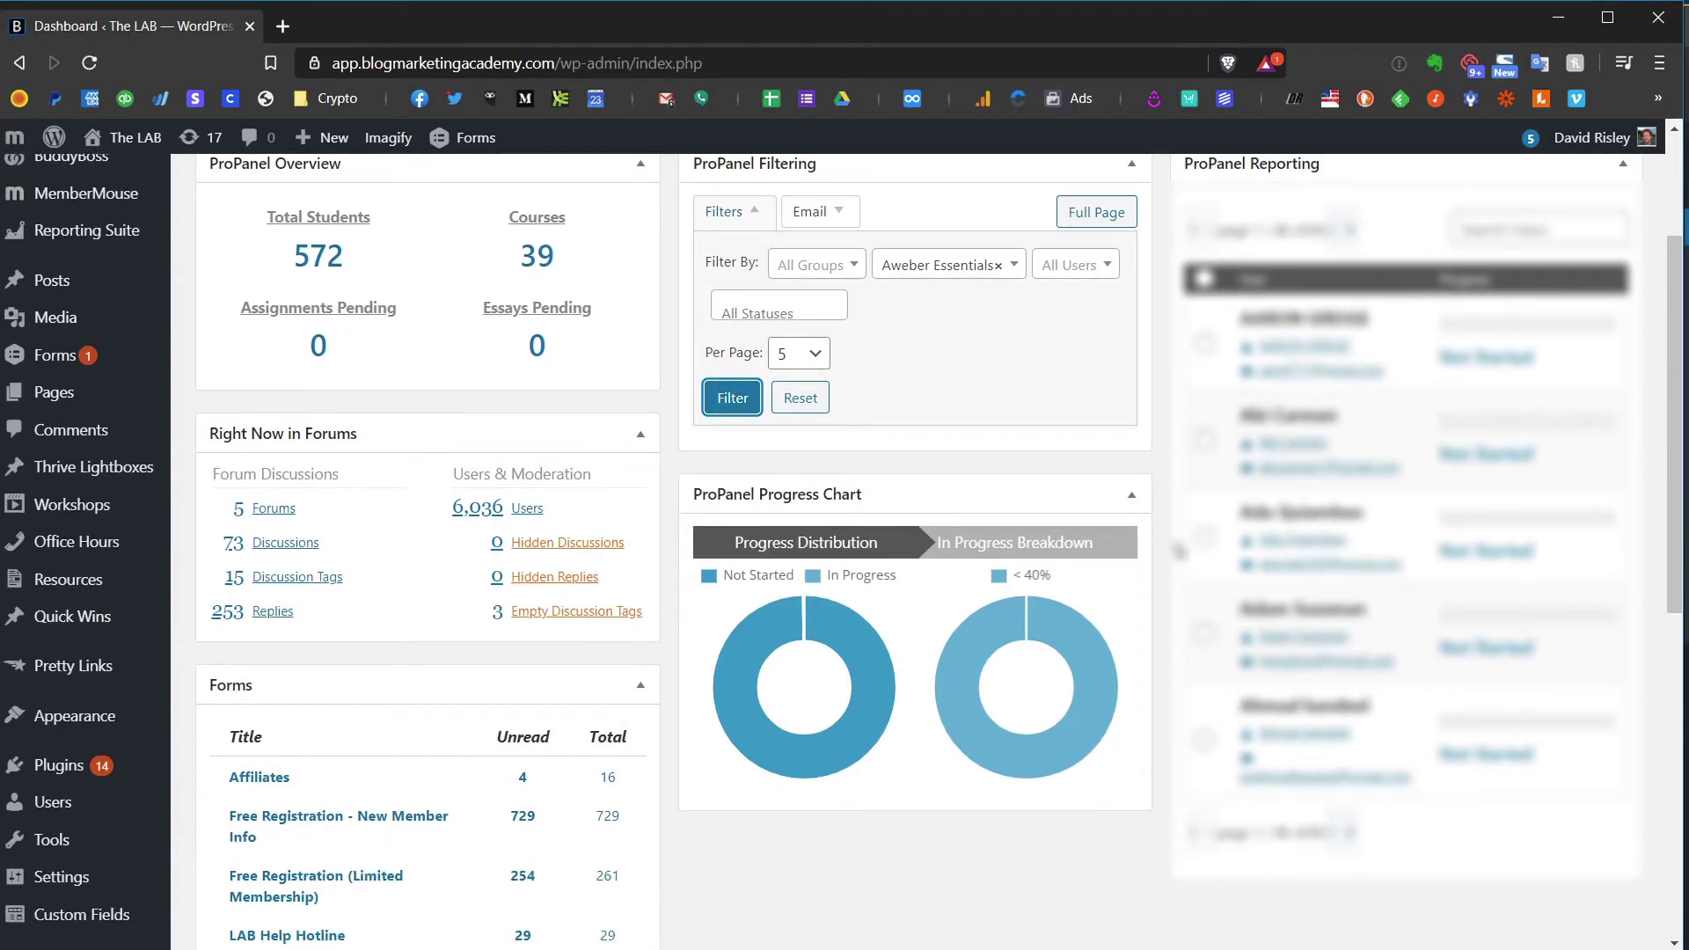
- Change the ProPanel report's course filter to Blog Post Traffic Maximizer Checklist and apply it
scroll(1002, 453, "up", 1)
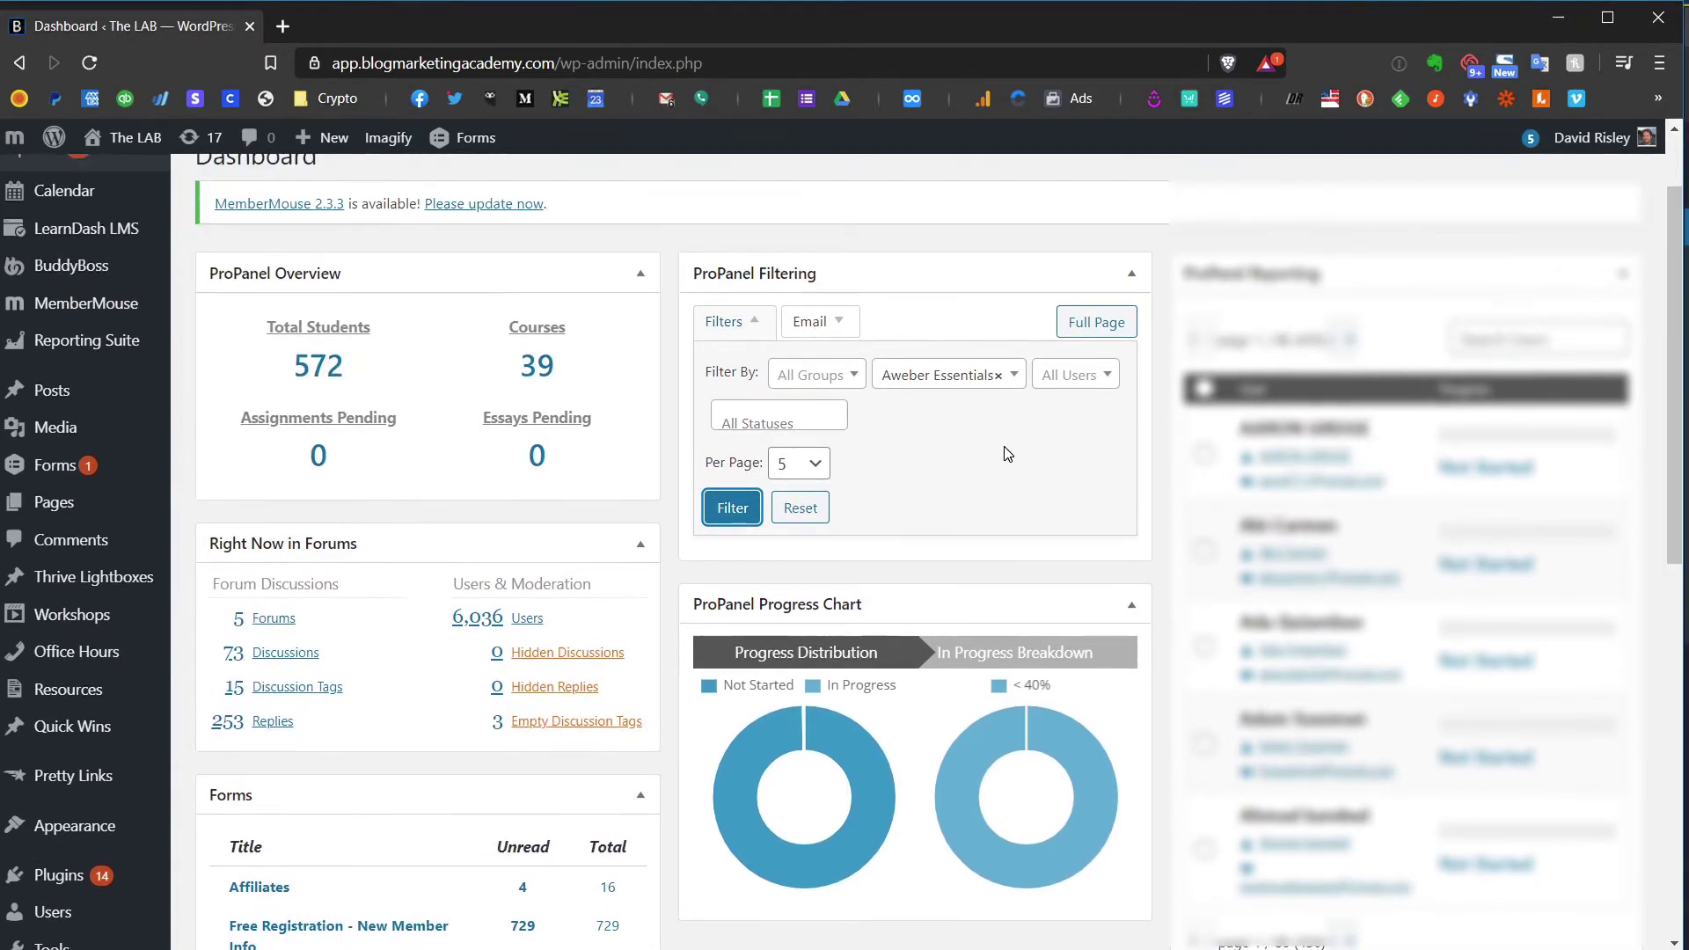
left_click(971, 385)
left_click(973, 546)
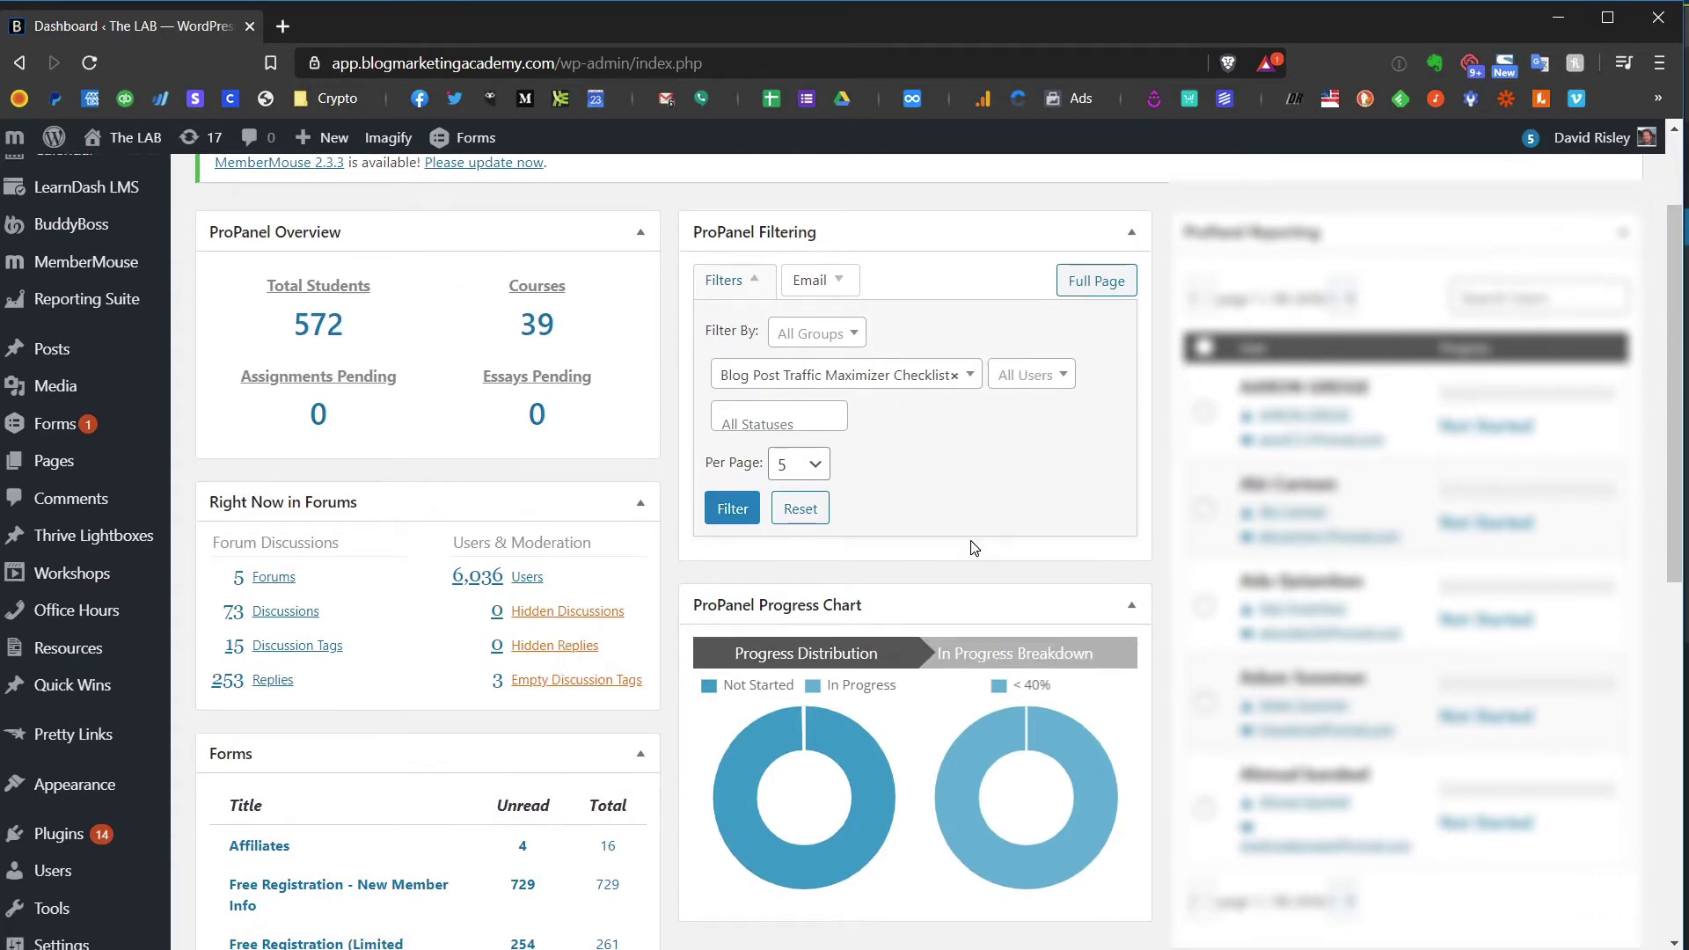
left_click(735, 514)
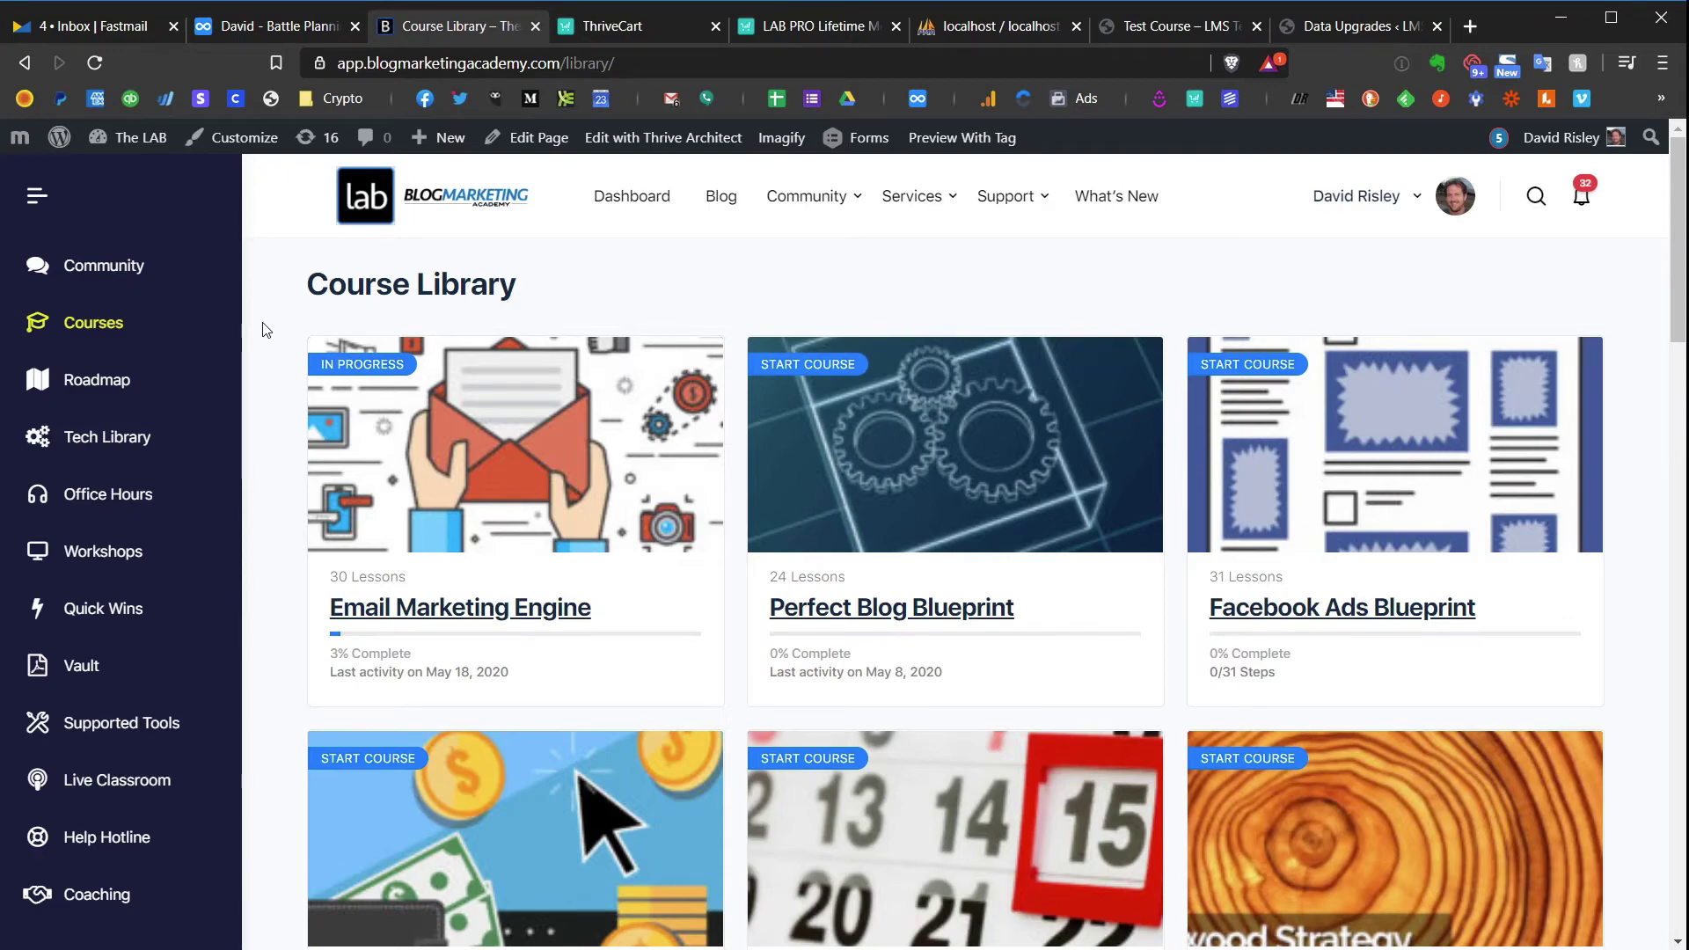
- Browse the courses in the Course Library and collapse the site's side navigation to icons
scroll(274, 353, "down", 15)
scroll(273, 352, "up", 15)
left_click(36, 196)
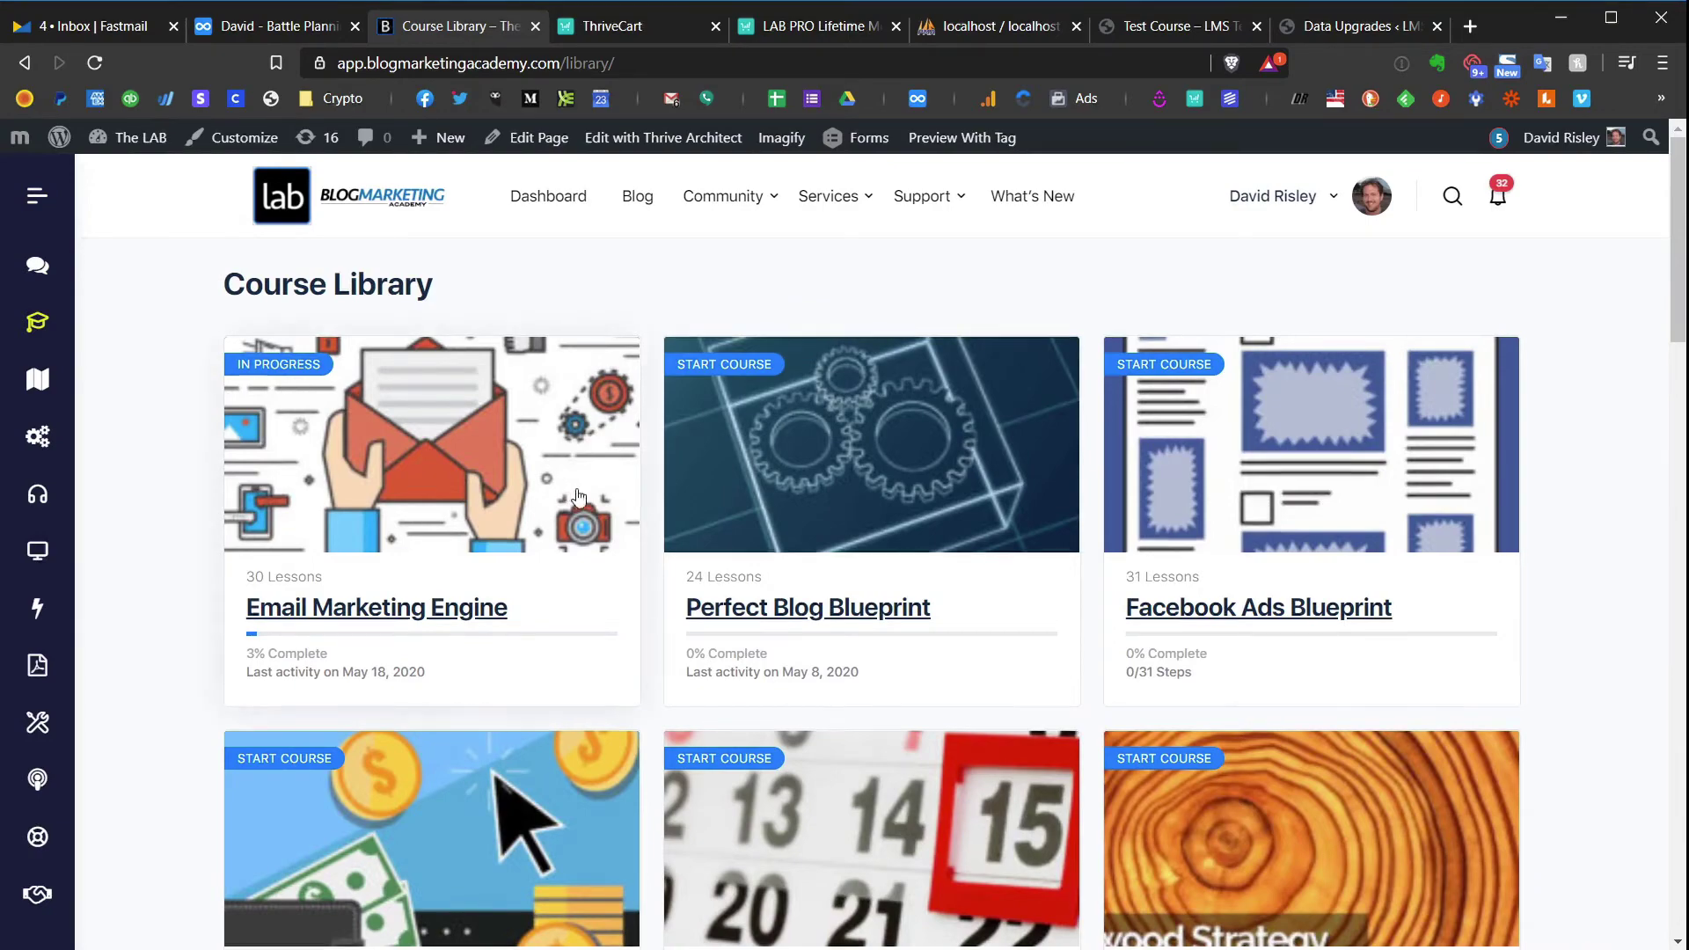
scroll(594, 484, "down", 18)
scroll(594, 488, "up", 15)
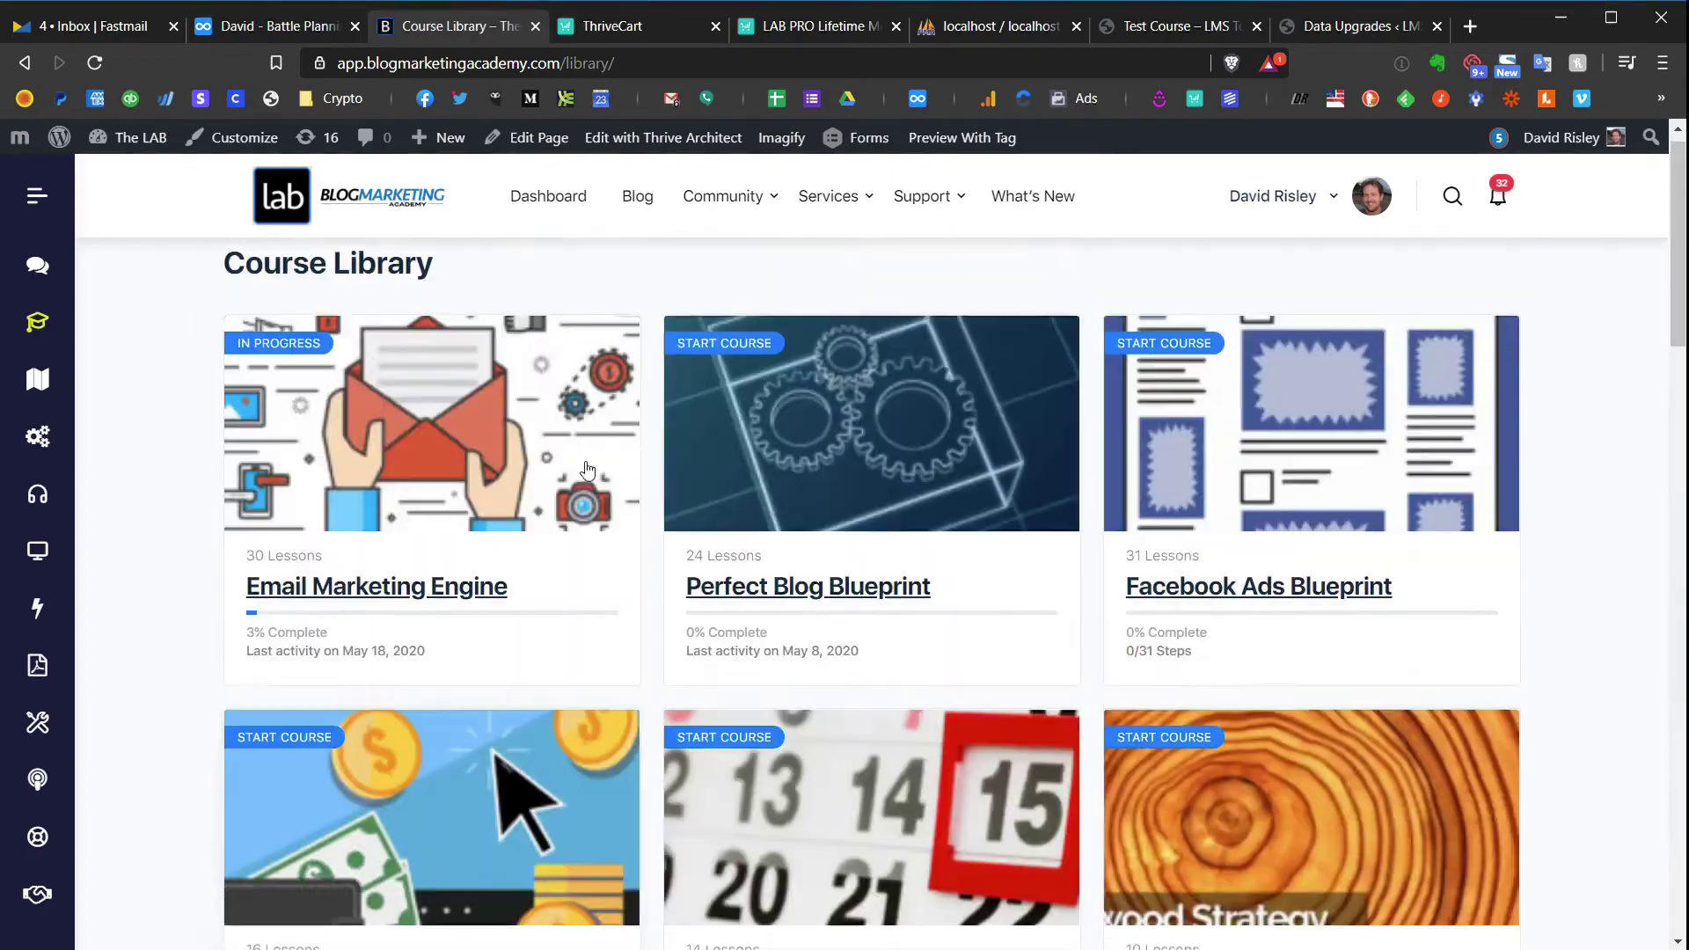
- Open the Email Marketing Engine course and examine its description and lesson list, including the Email Copy & Writing section heading
left_click(426, 613)
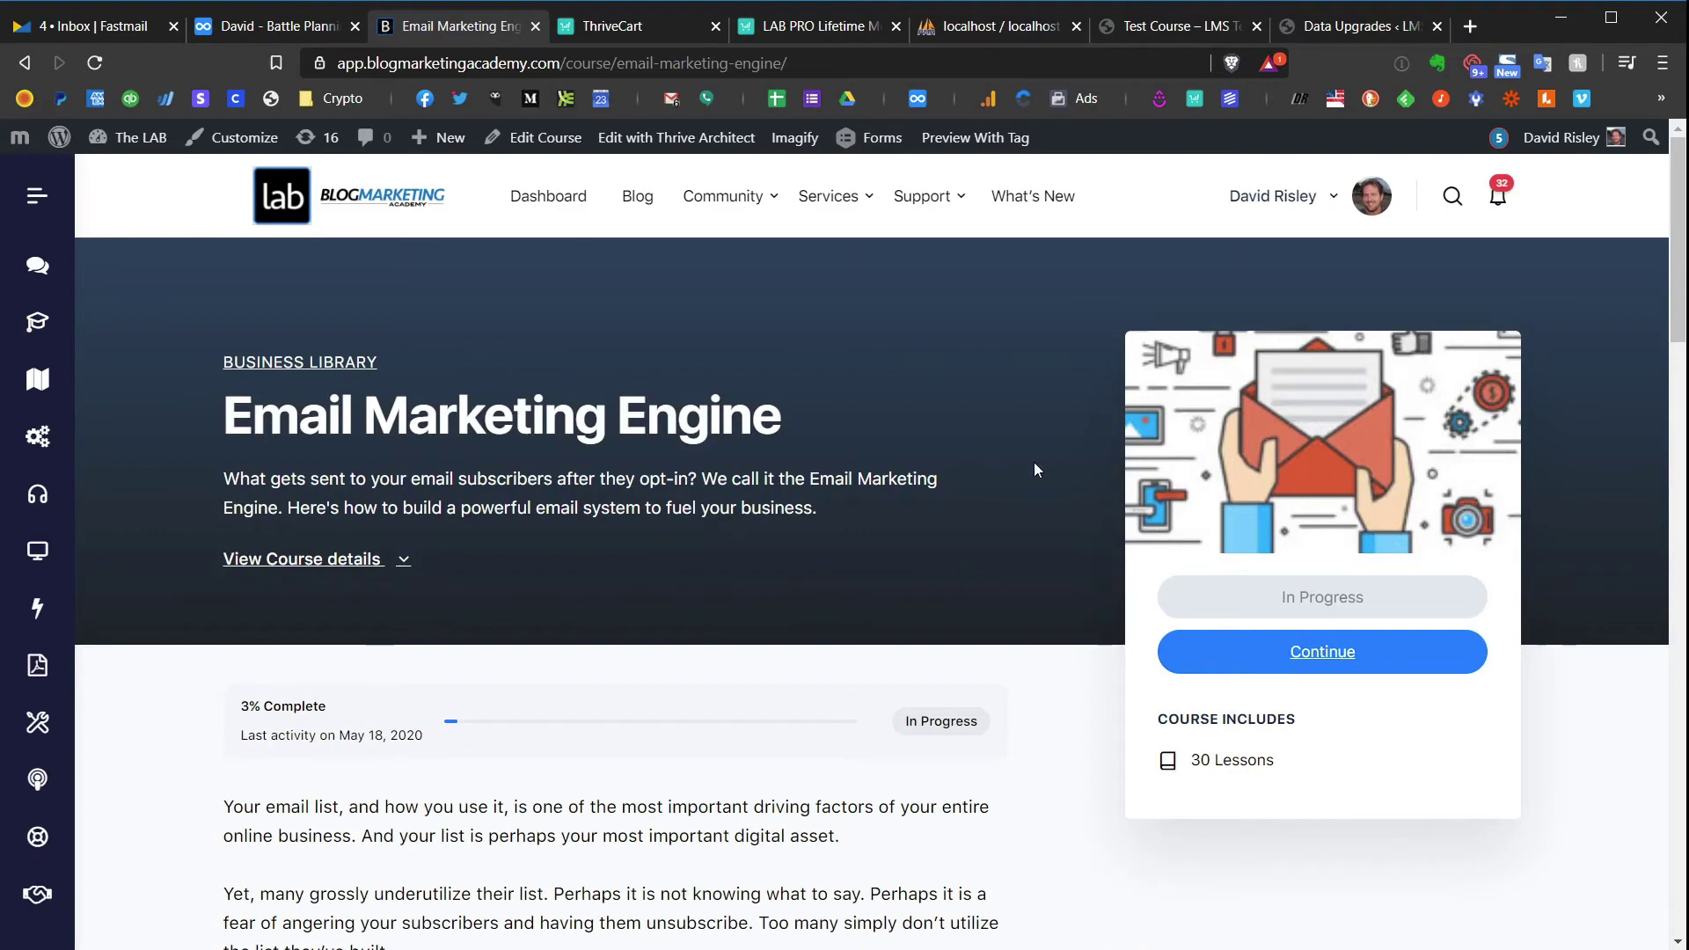
scroll(1039, 473, "down", 5)
scroll(1040, 483, "down", 7)
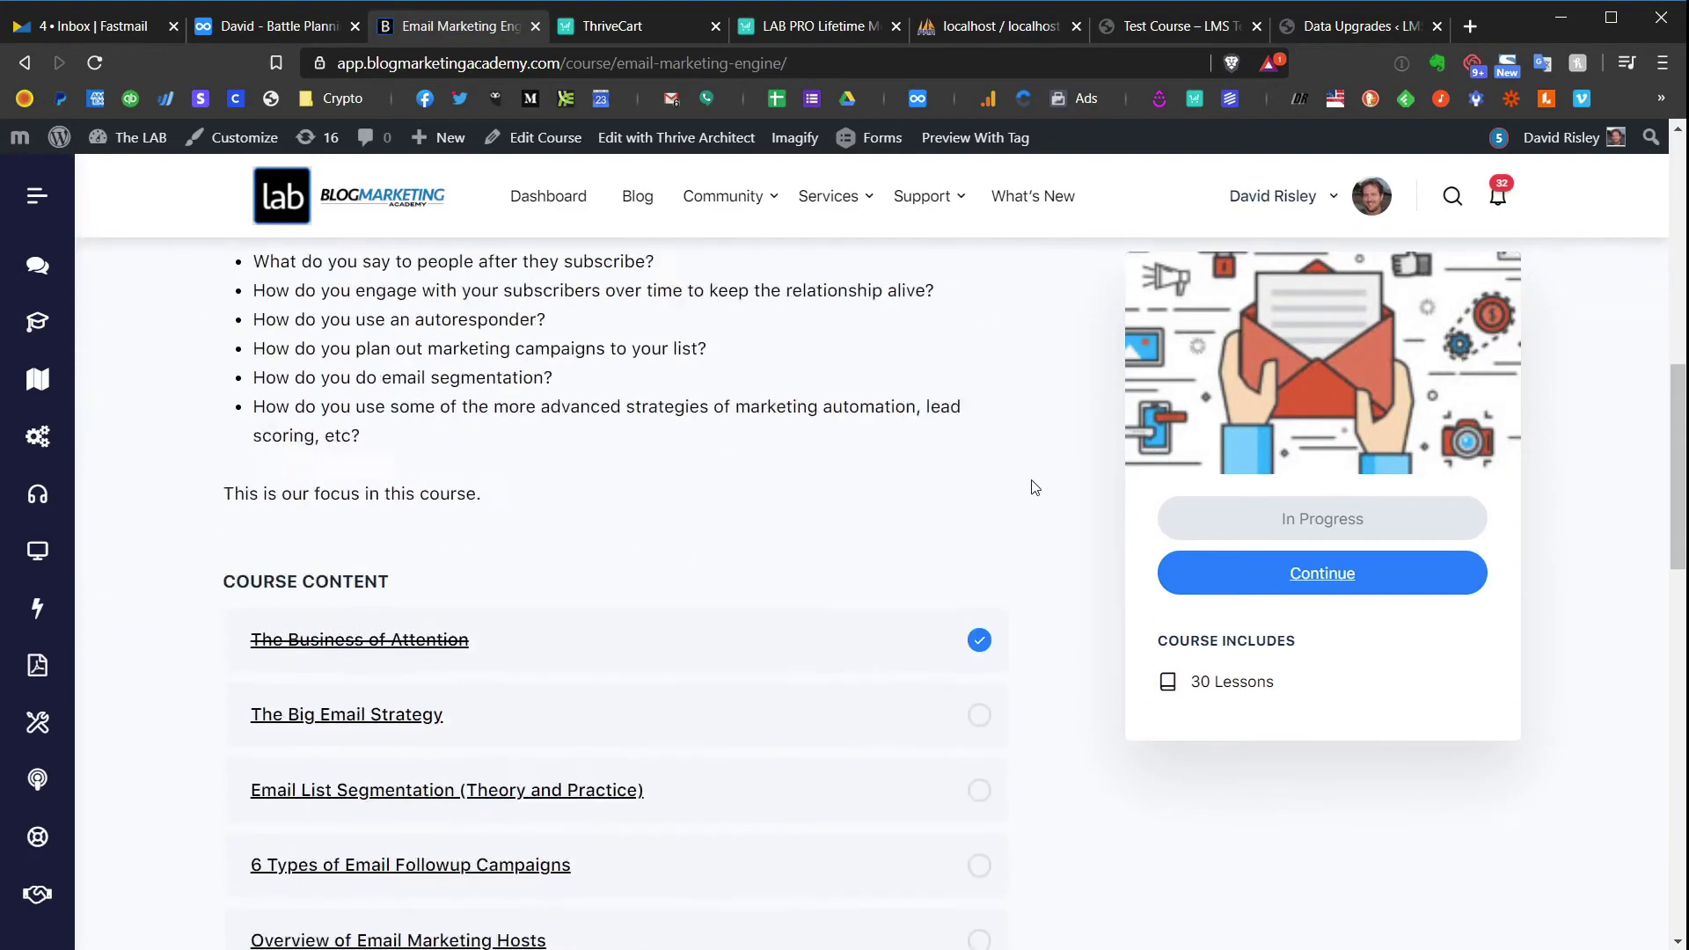
scroll(431, 735, "down", 15)
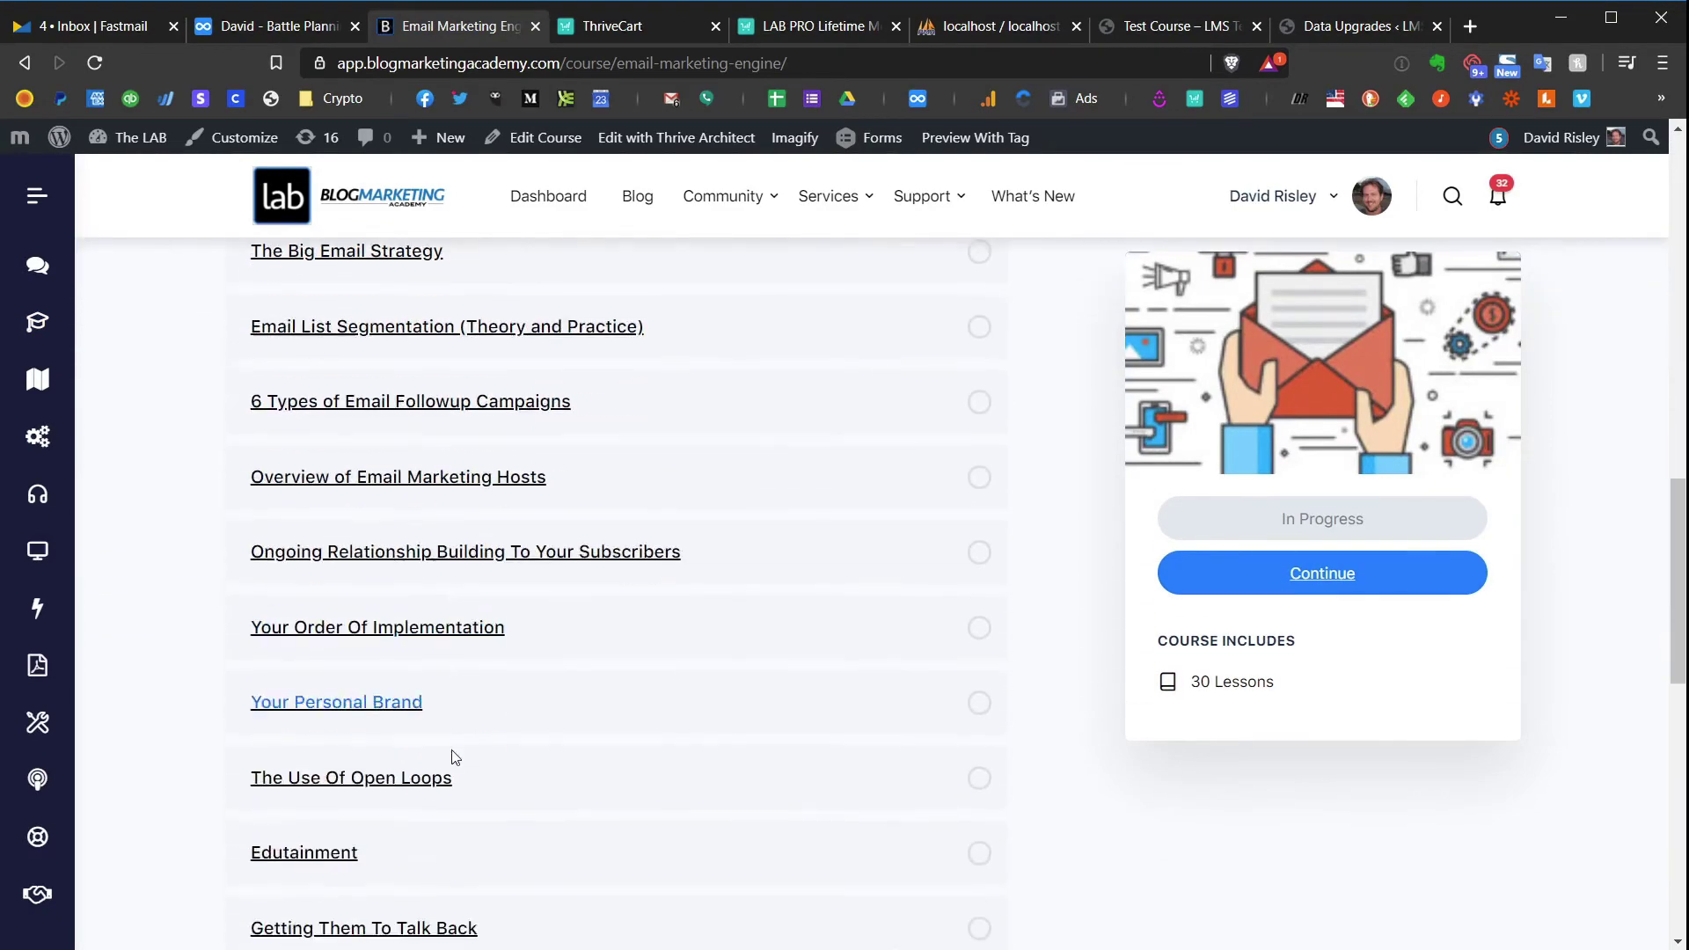
scroll(457, 754, "up", 8)
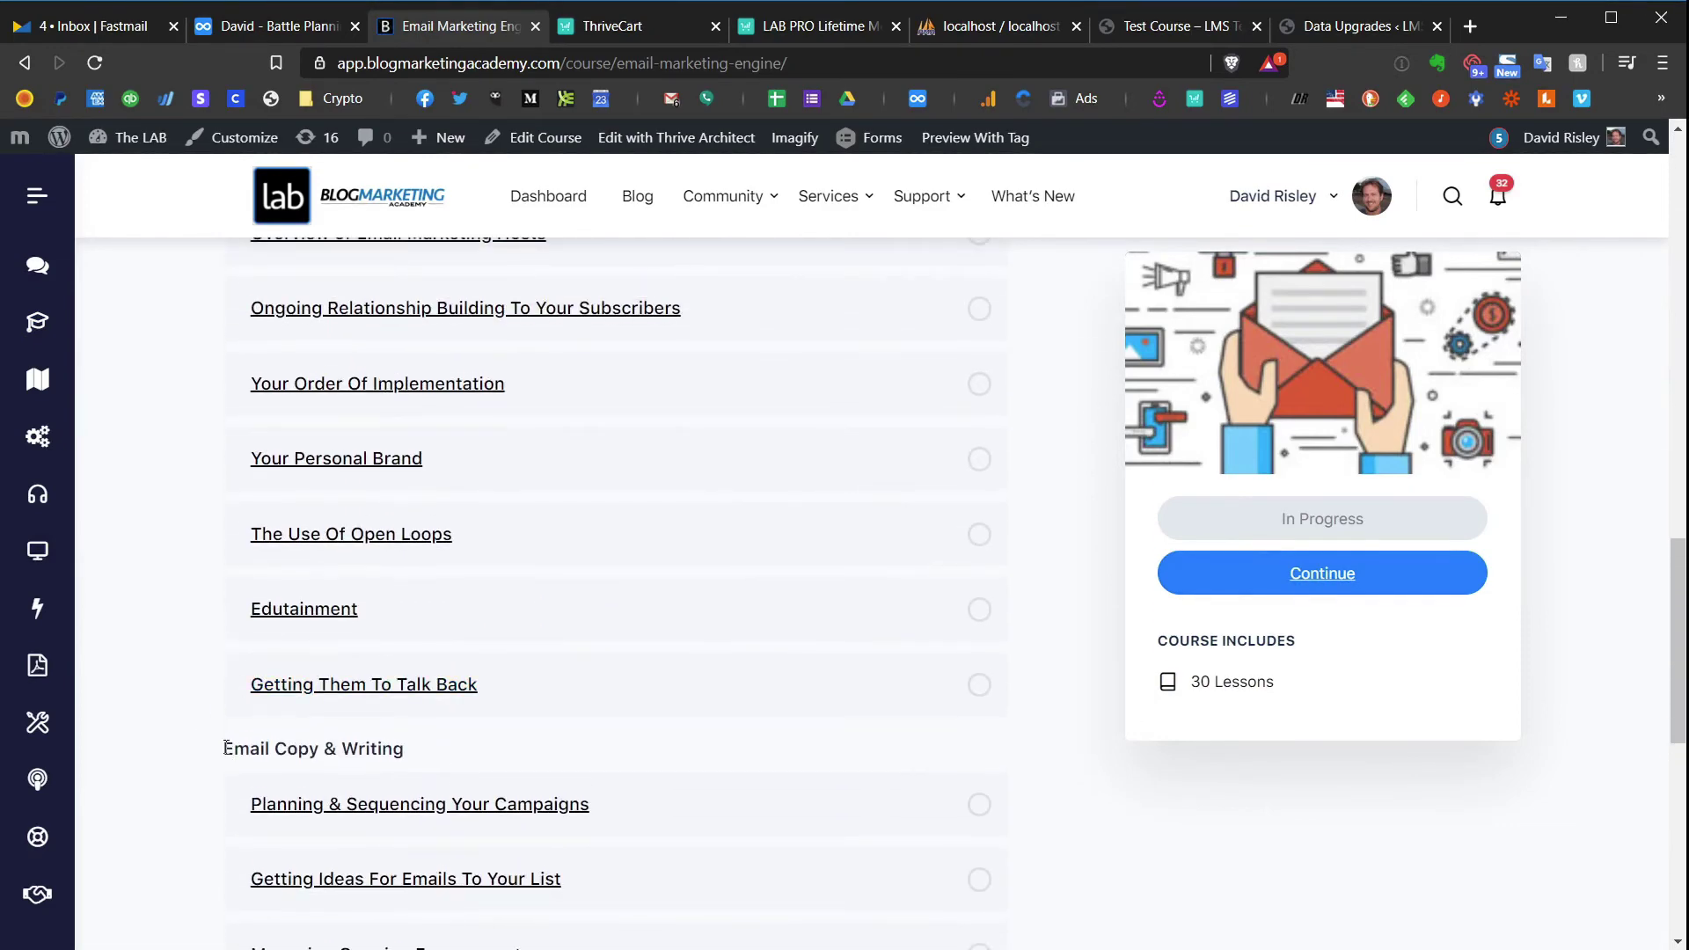
left_click_drag(222, 751, 433, 745)
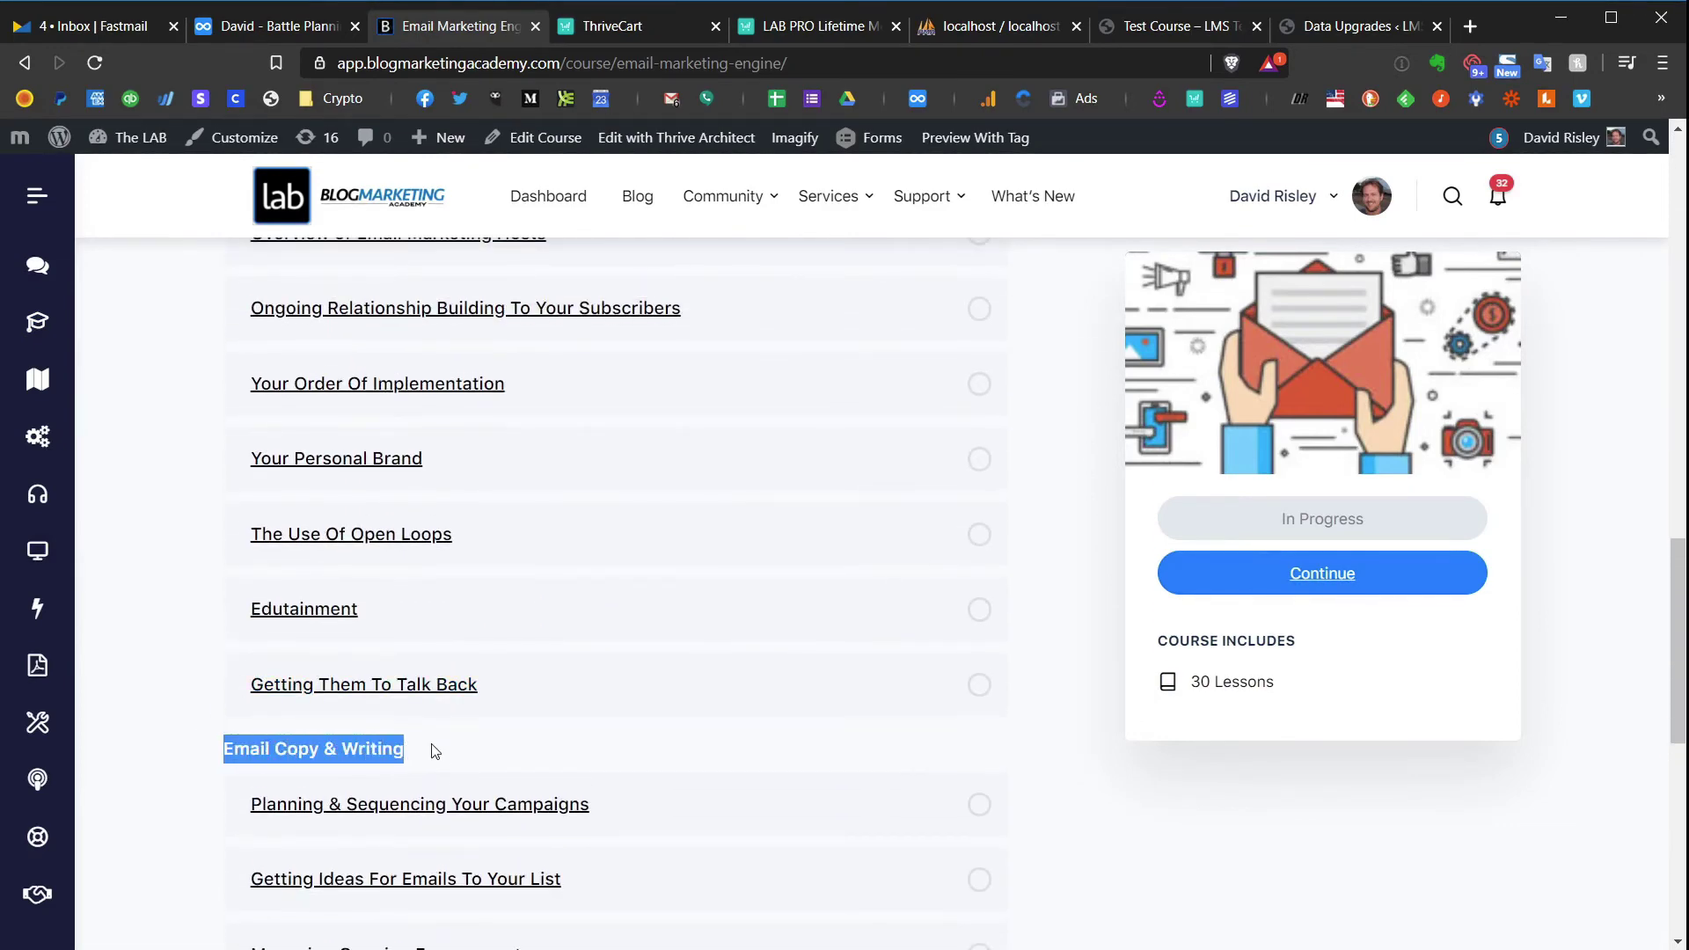
scroll(425, 707, "down", 1)
scroll(425, 707, "down", 2)
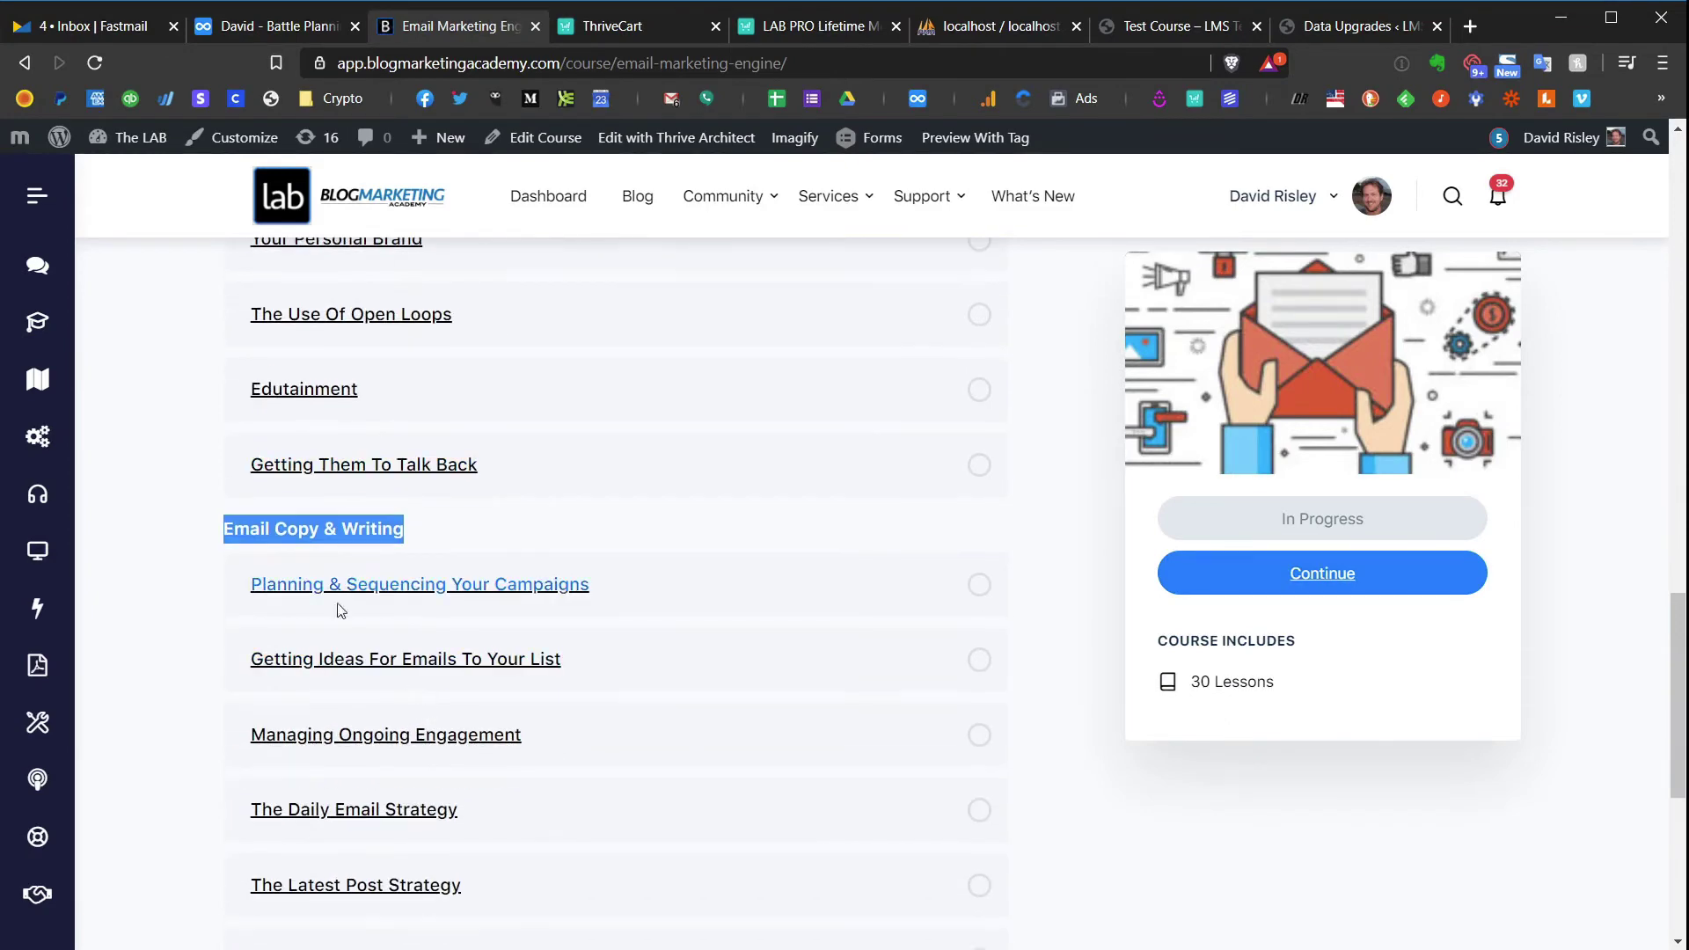
left_click(174, 589)
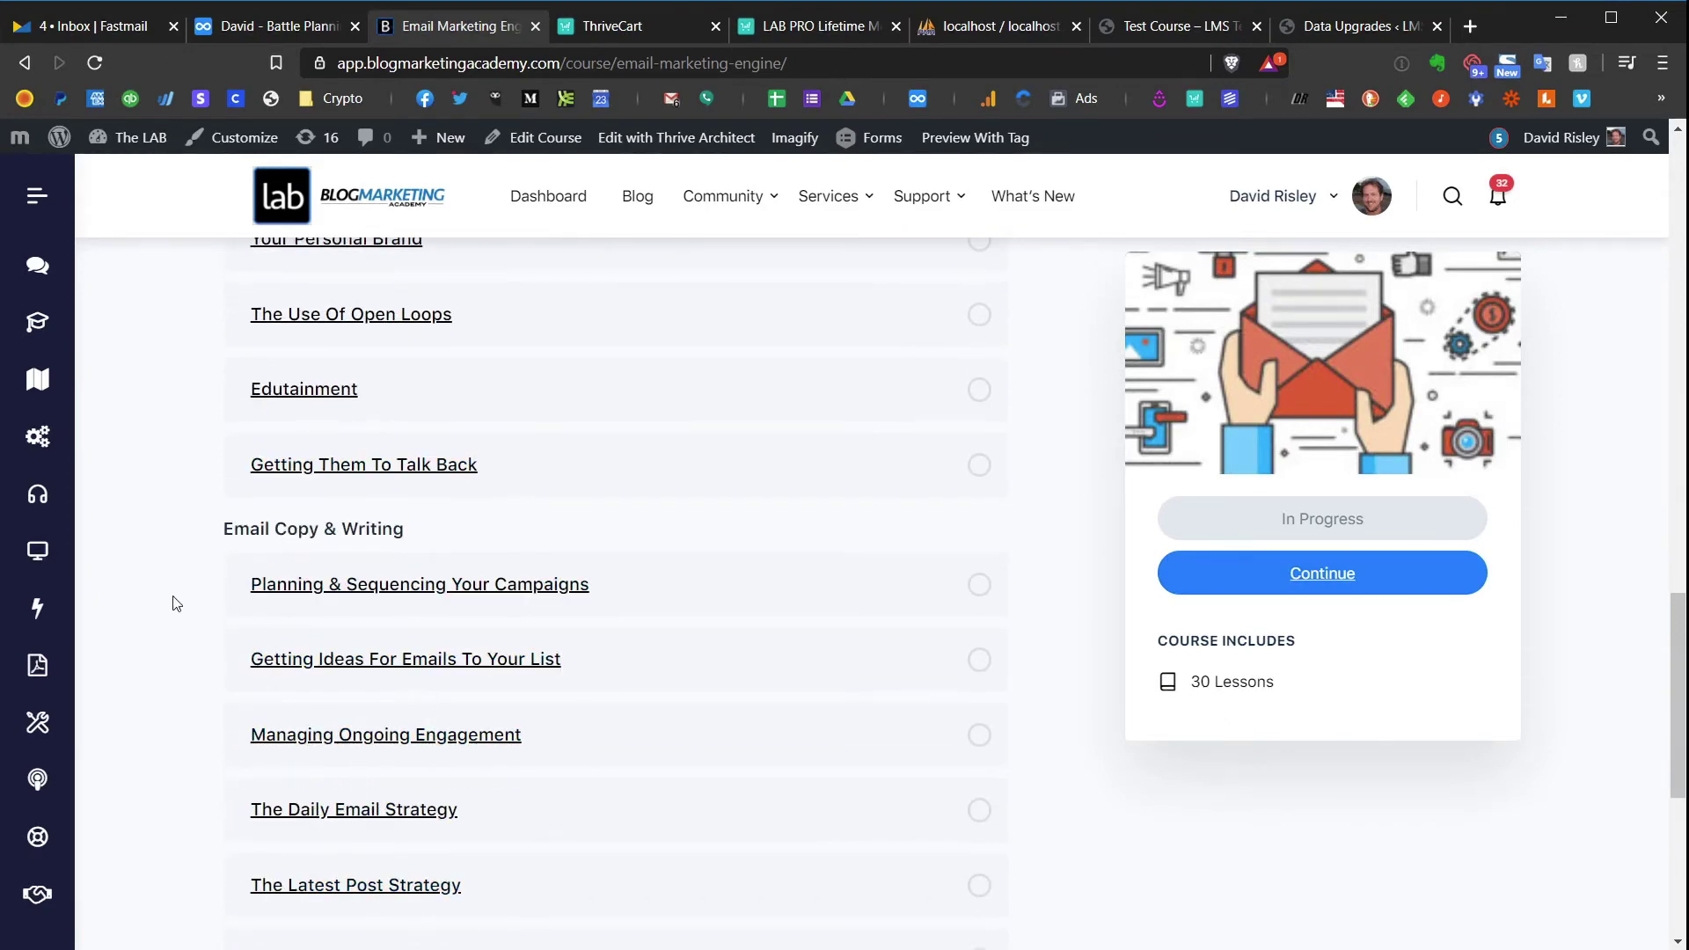
- Examine the completion progress shown beneath the Email Marketing Engine course header
scroll(177, 592, "up", 15)
scroll(230, 620, "up", 1)
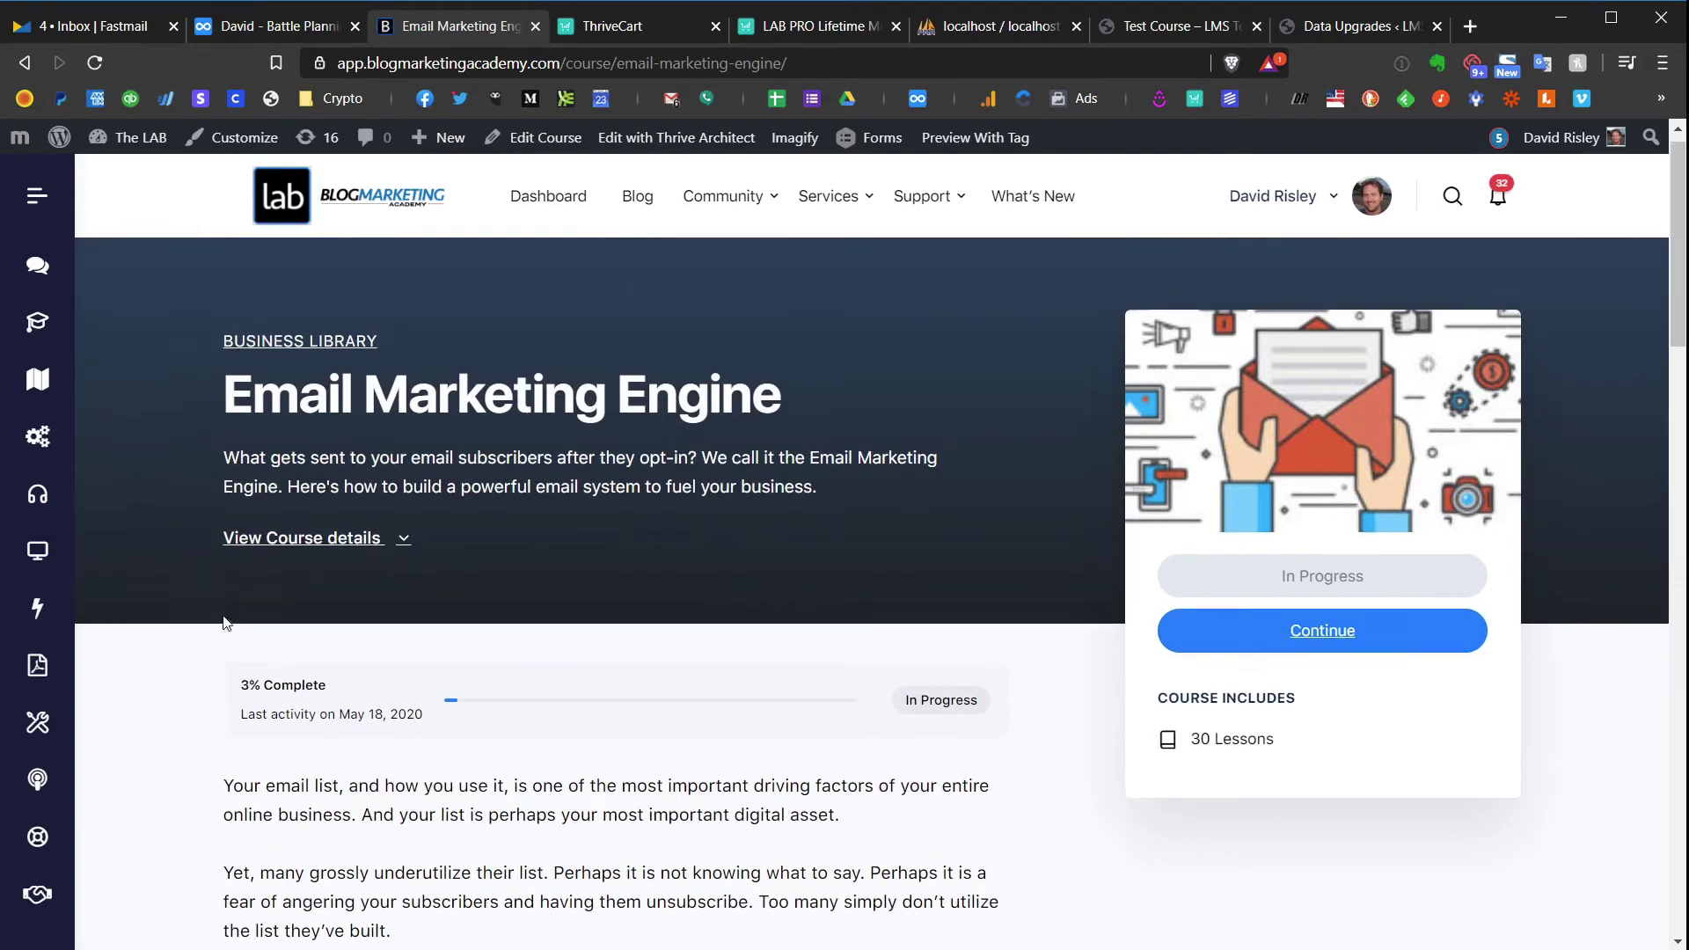
left_click_drag(243, 703, 327, 709)
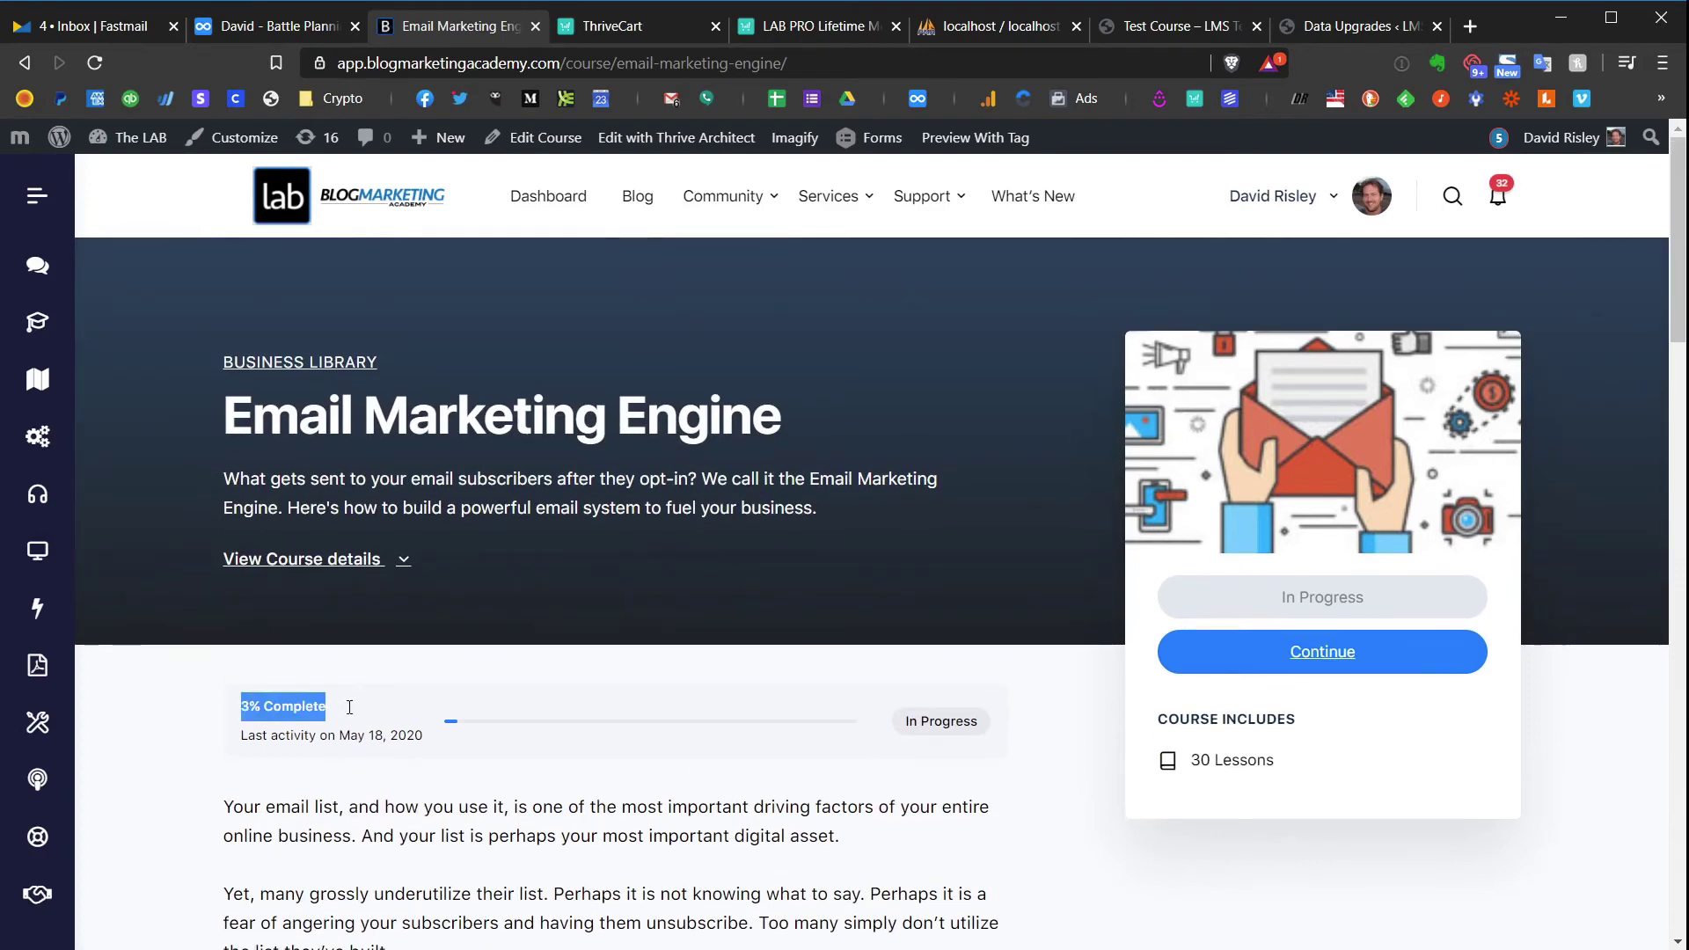
left_click(350, 723)
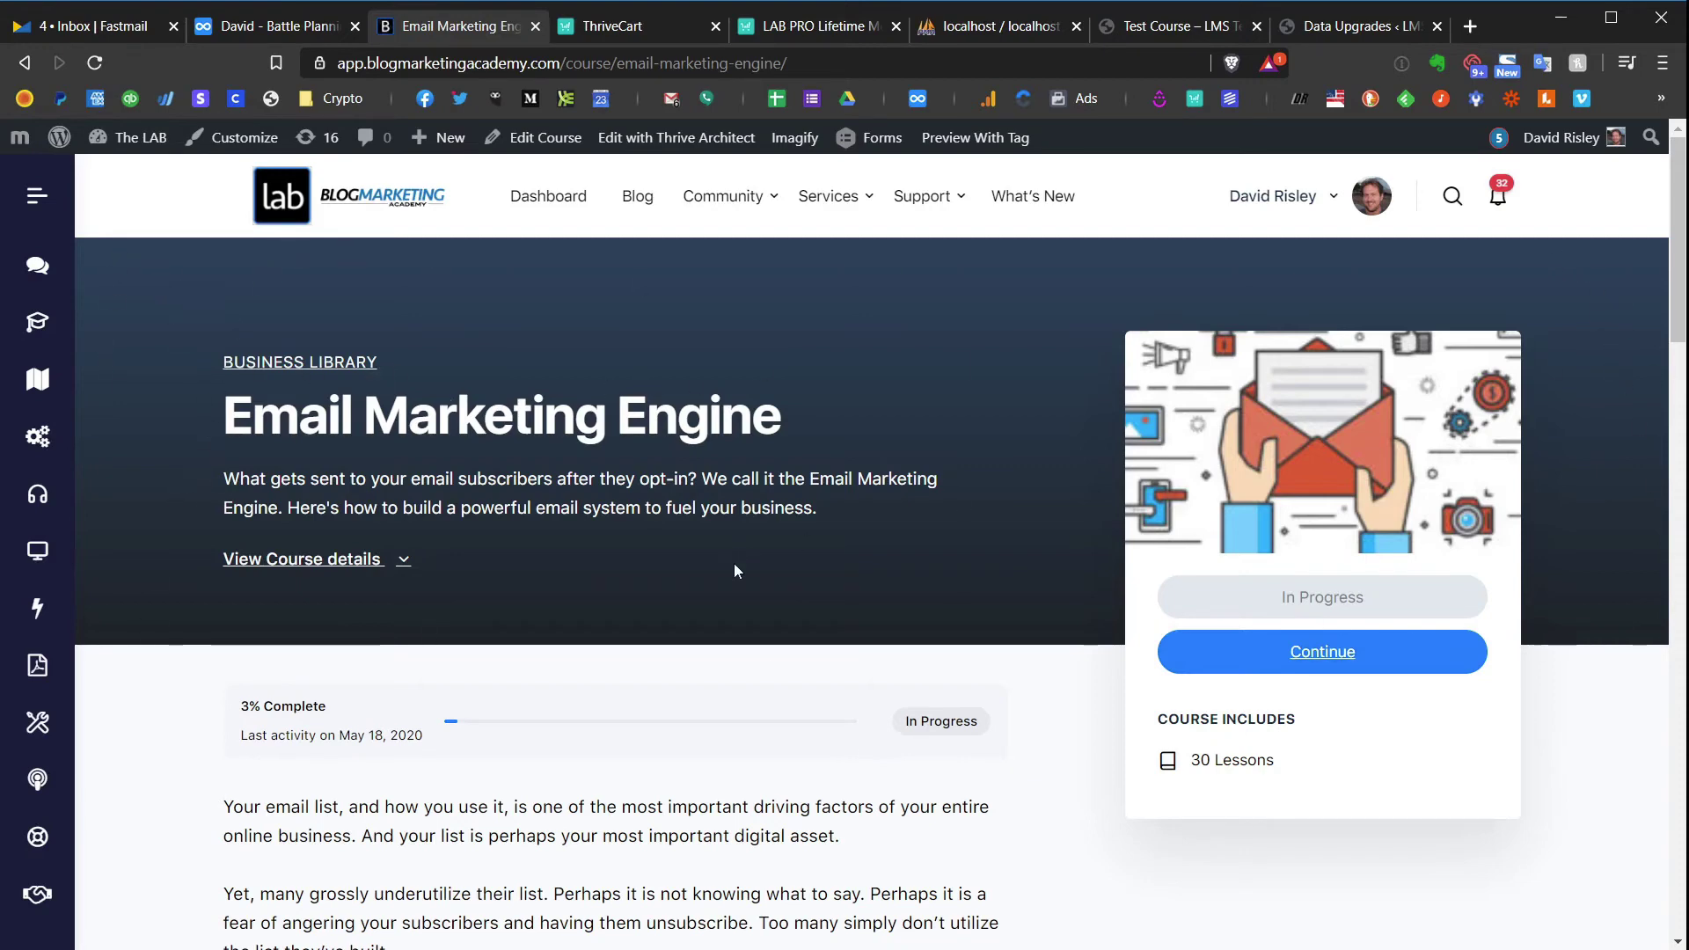
- Continue the course into The Big Email Strategy lesson and examine its video, lesson navigation and Mark Complete option
left_click(1328, 651)
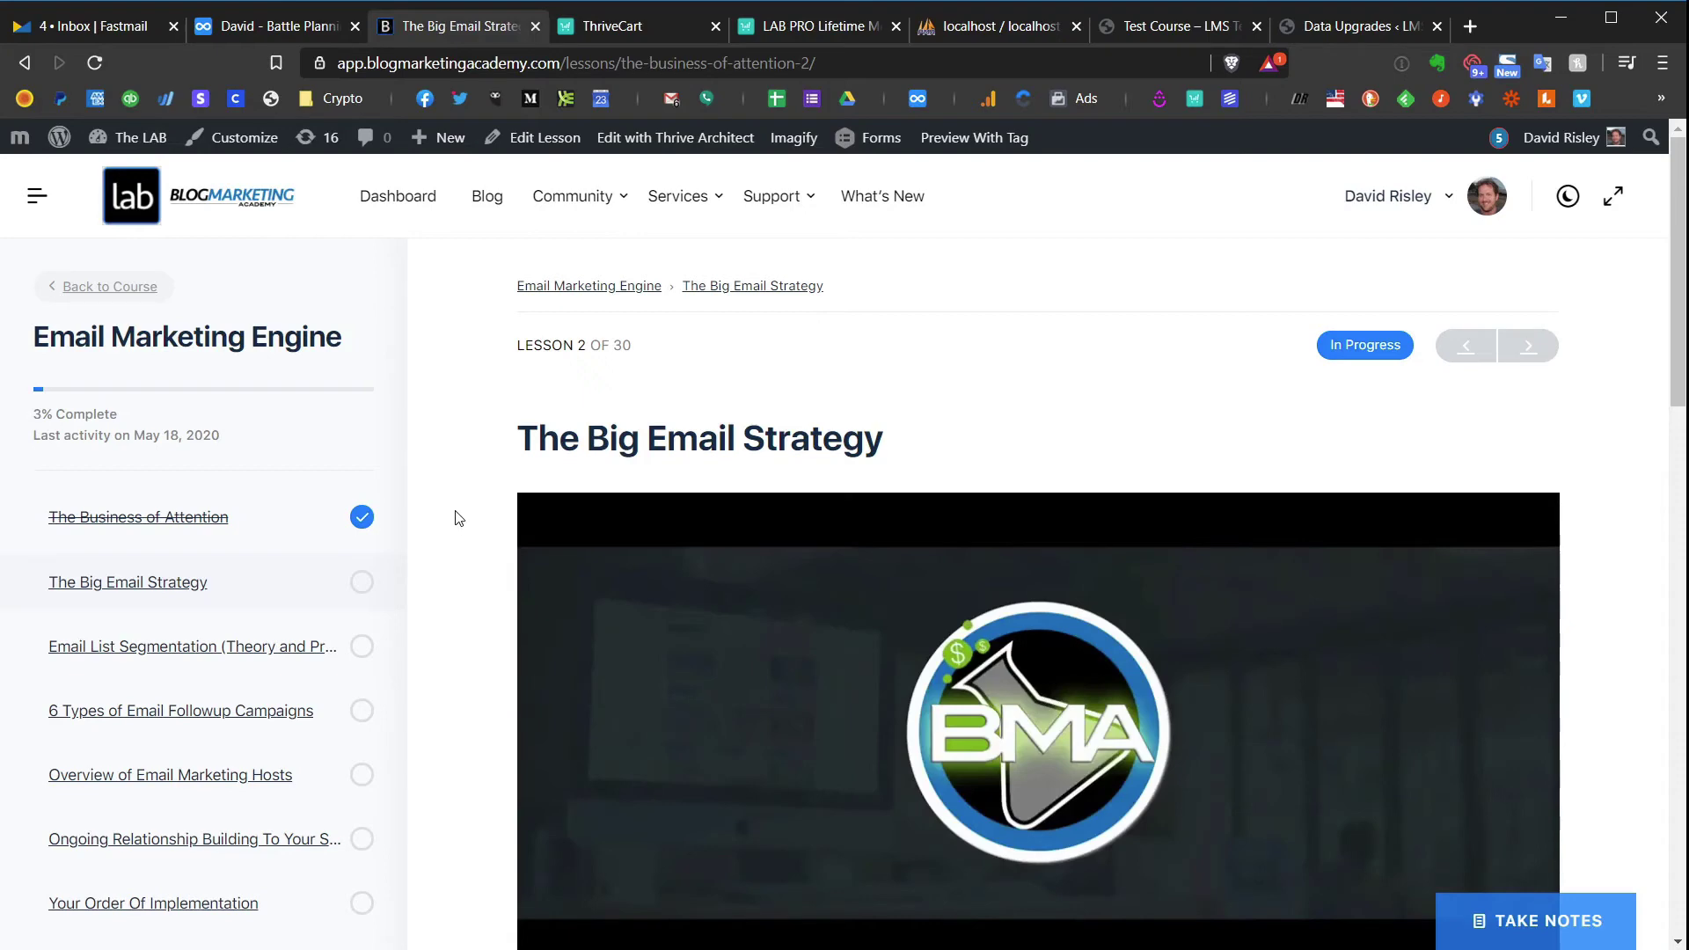
scroll(462, 528, "down", 3)
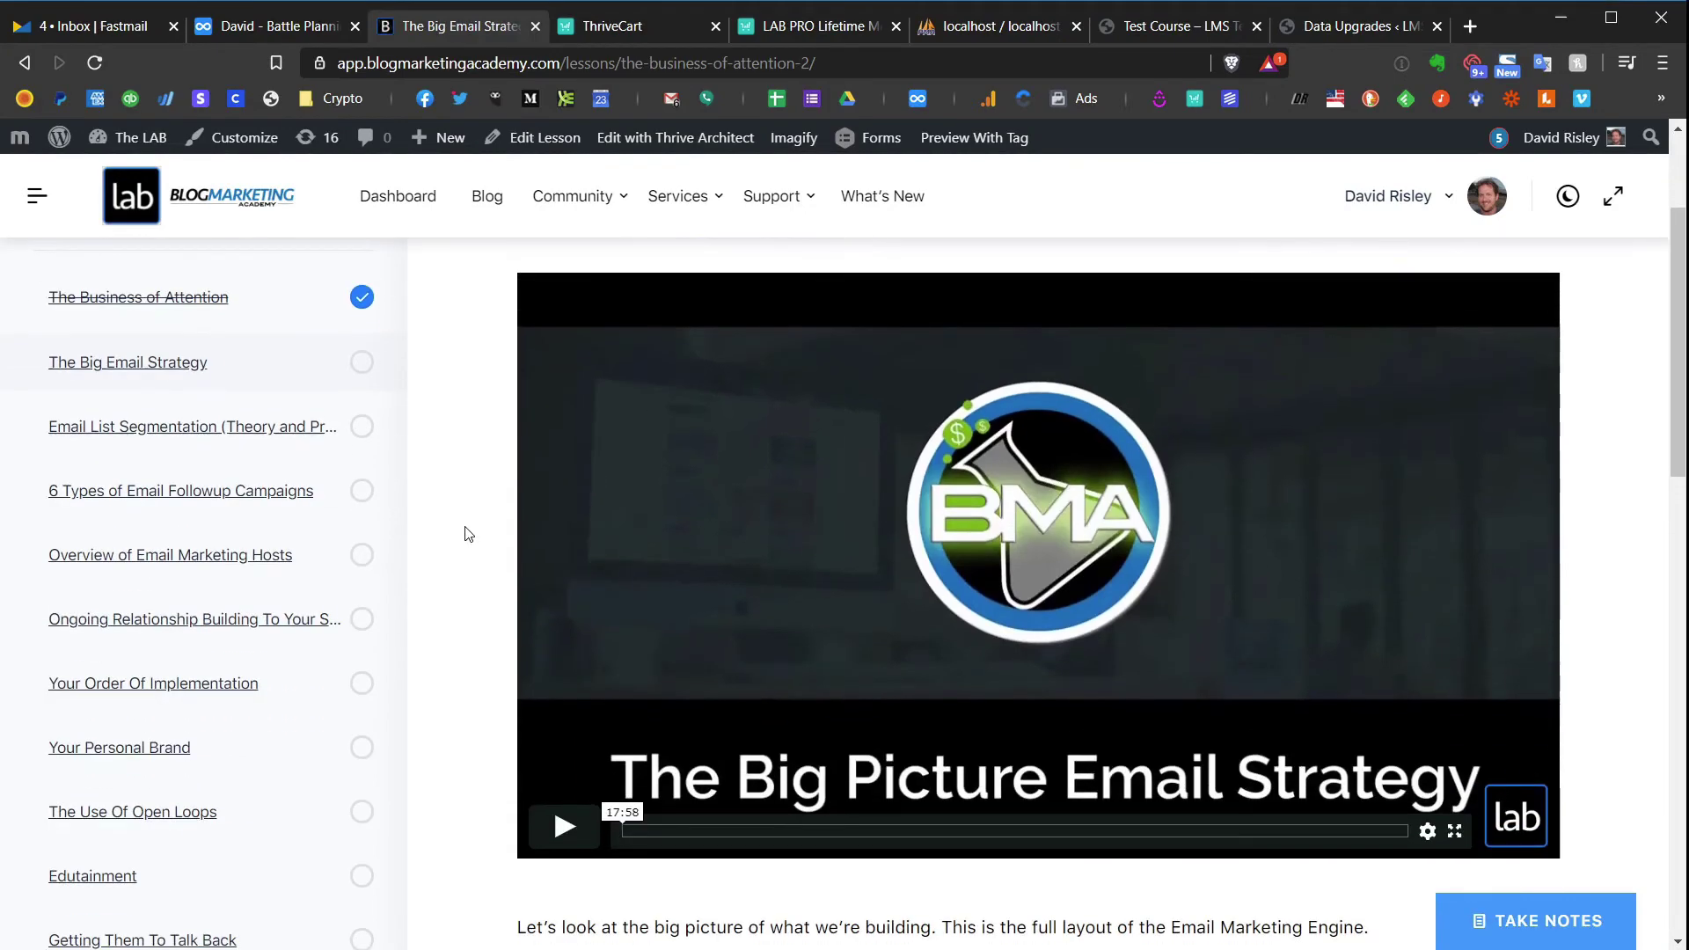
scroll(465, 533, "down", 3)
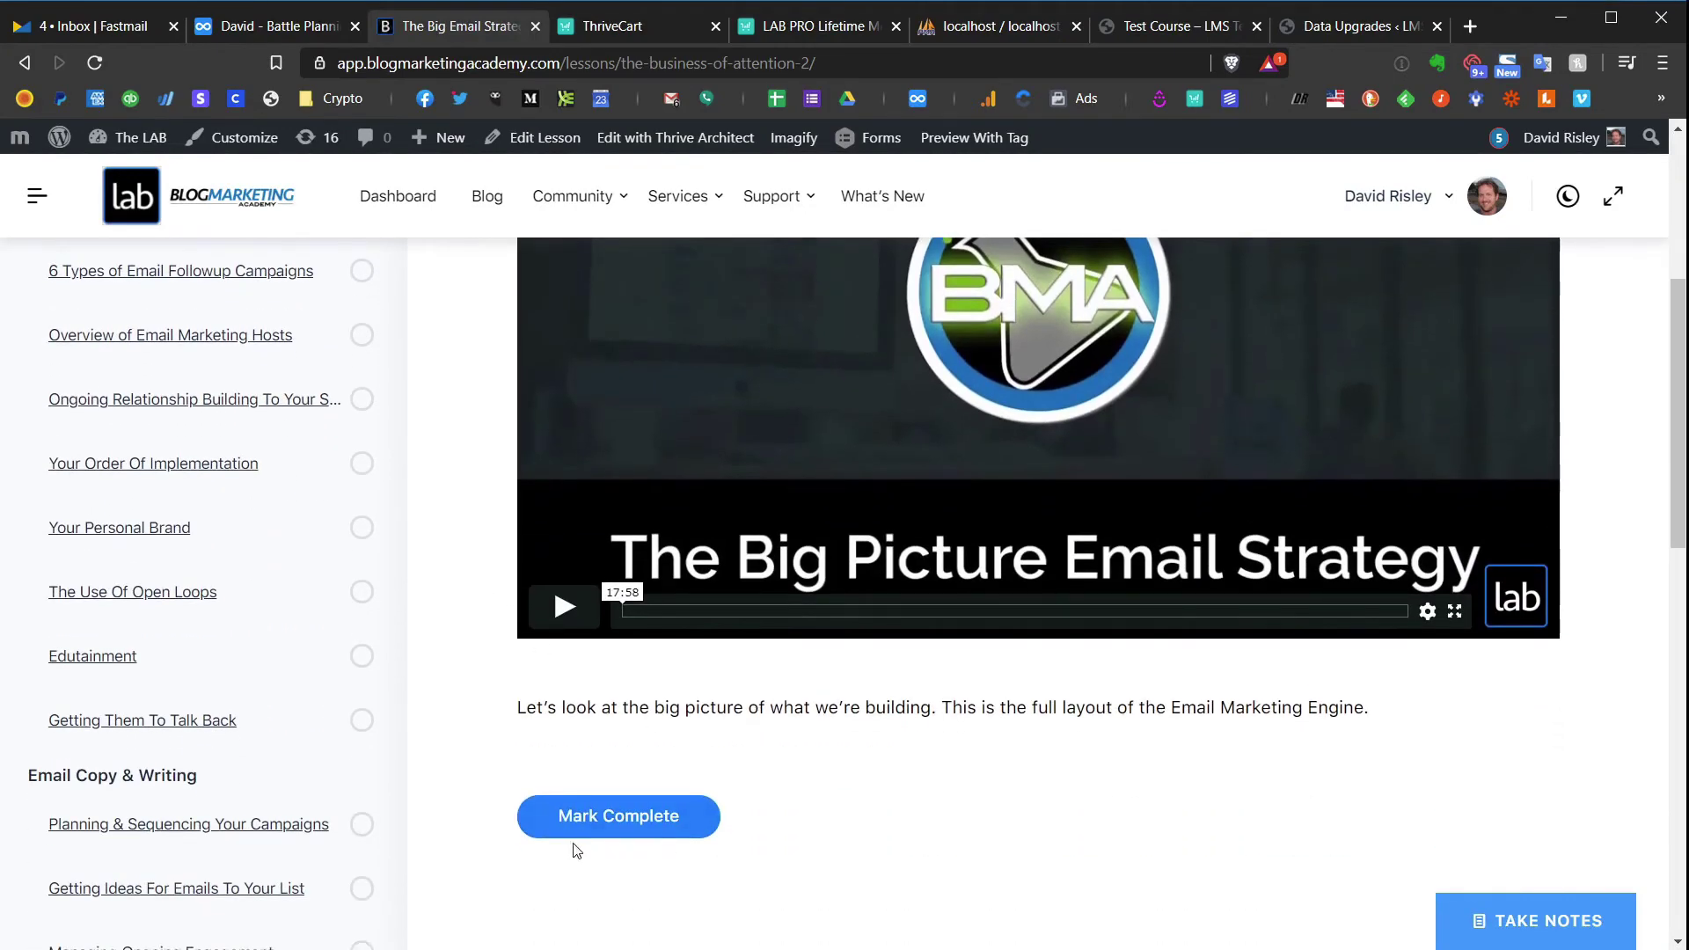
left_click(603, 832)
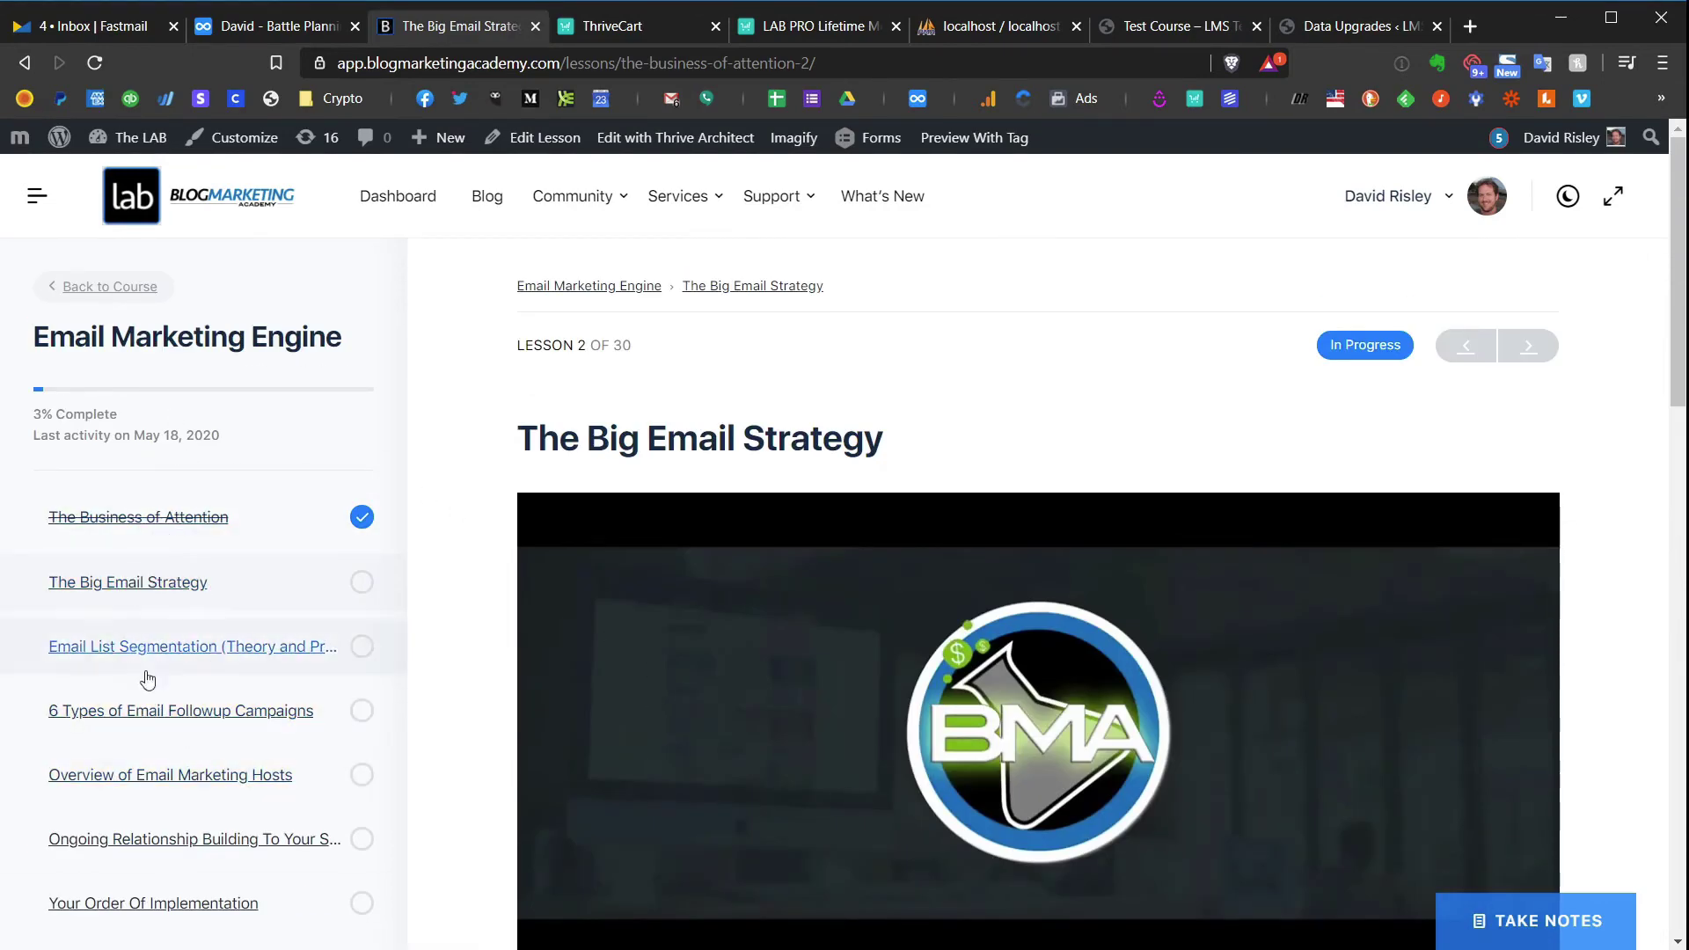
- Open the 6 Types of Email Followup Campaigns lesson and try its expanded layout and dark mode, restoring the normal view after each
left_click(154, 708)
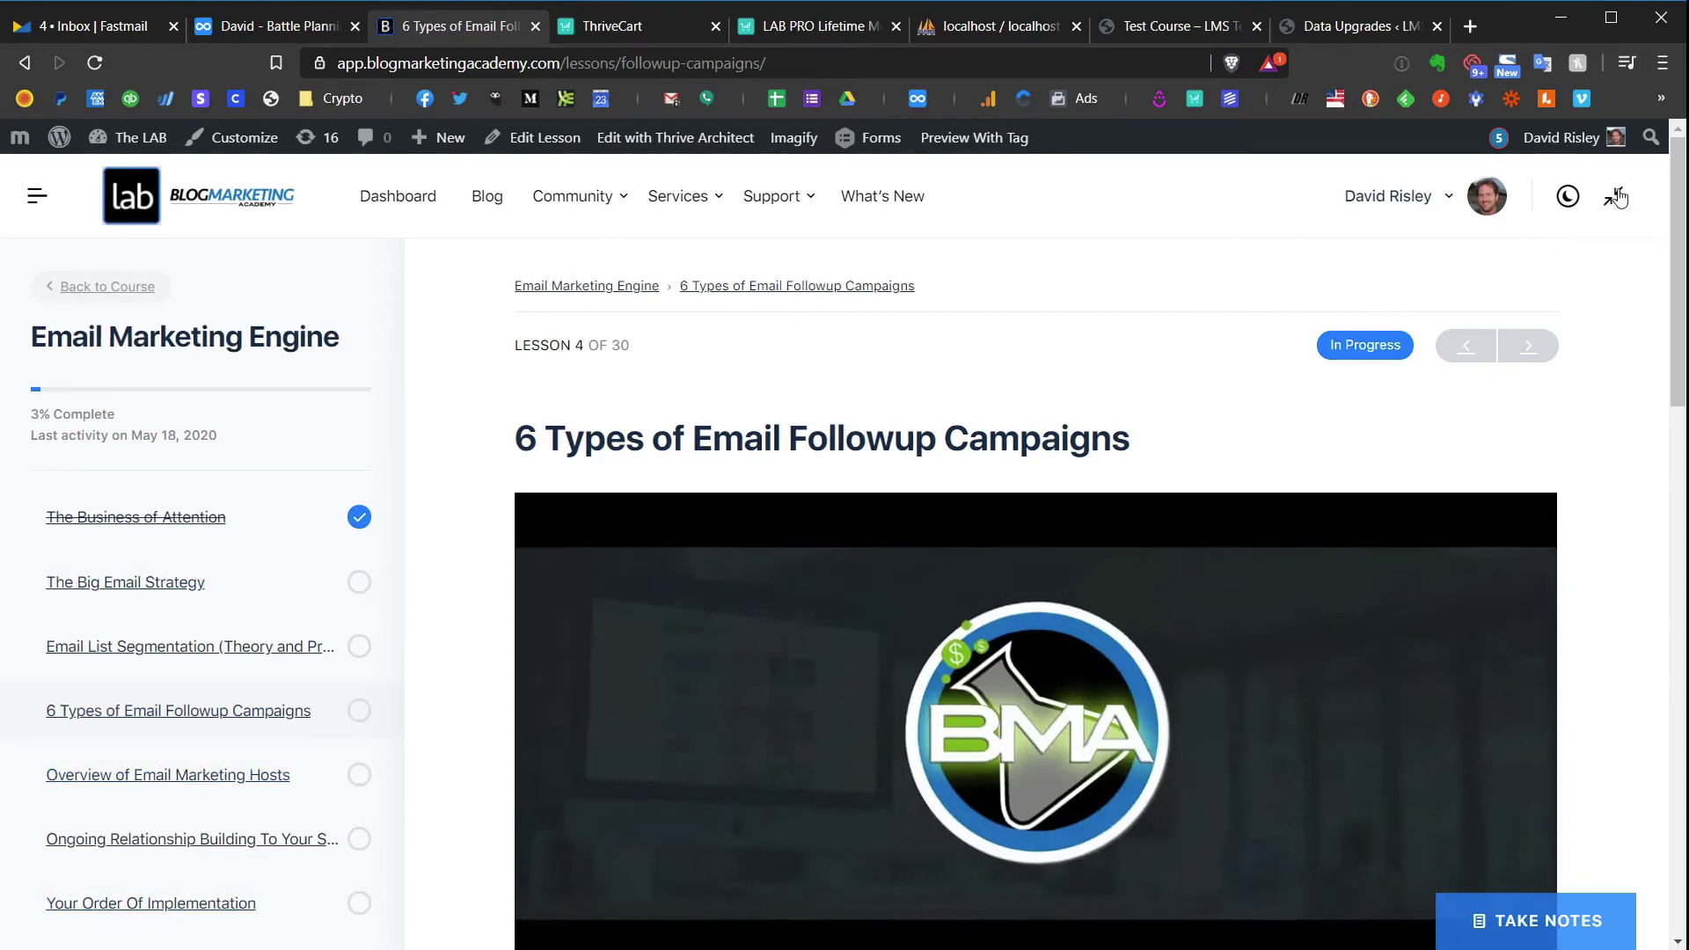
left_click(1617, 196)
scroll(1555, 475, "down", 7)
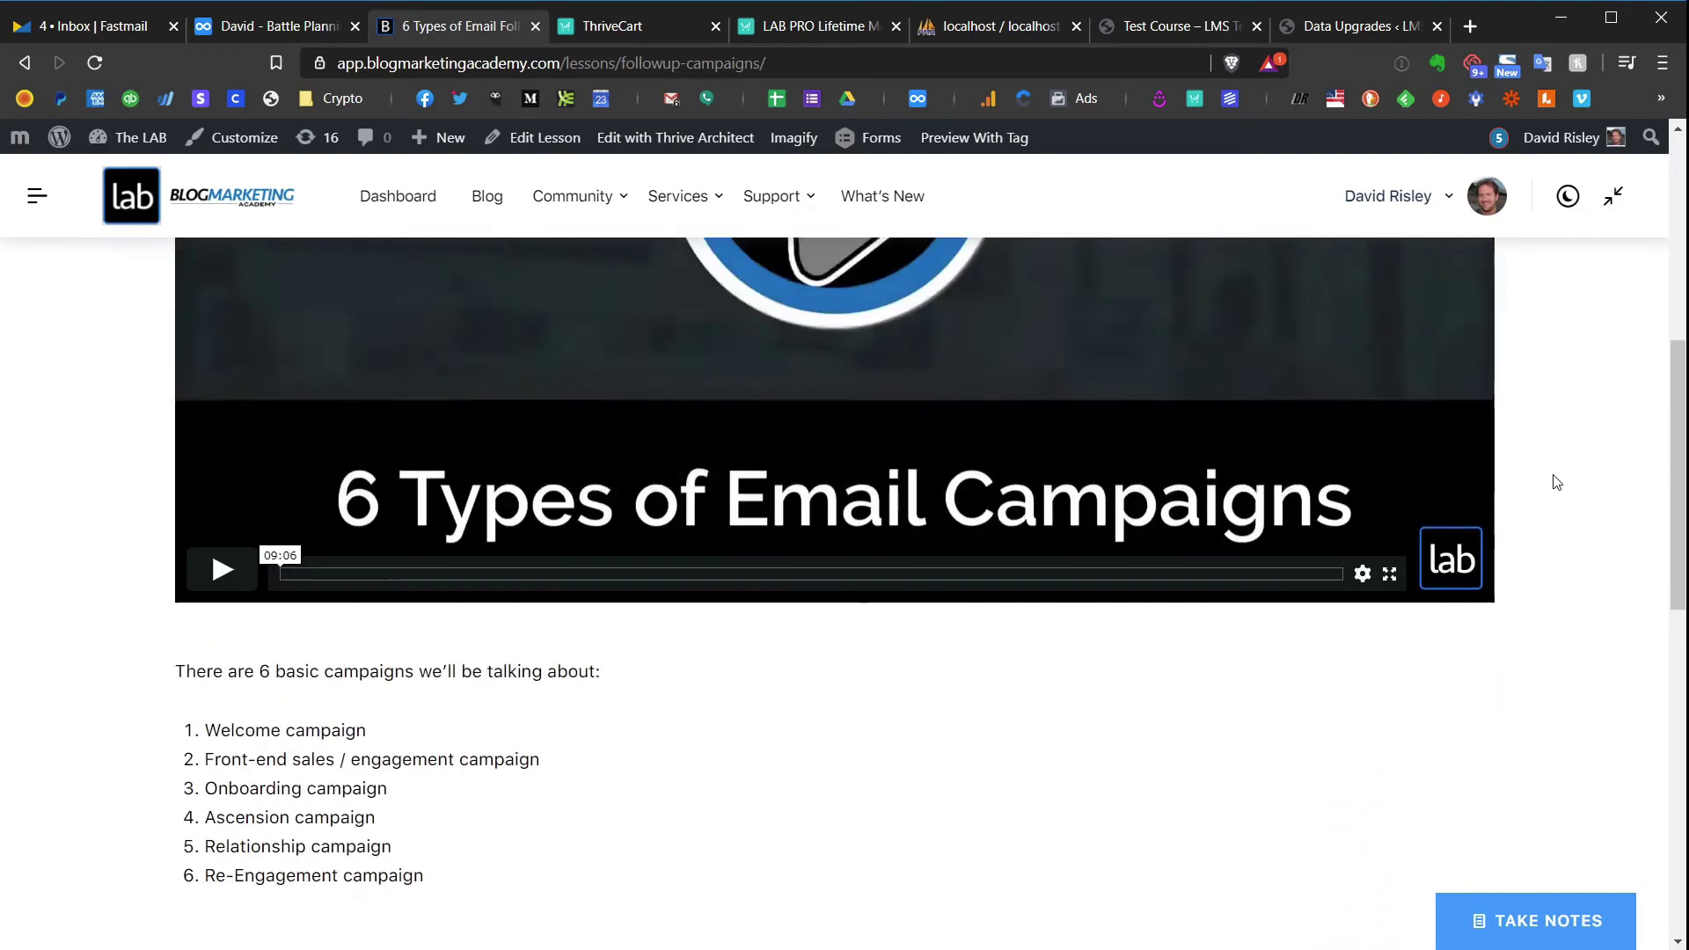
scroll(1555, 475, "up", 7)
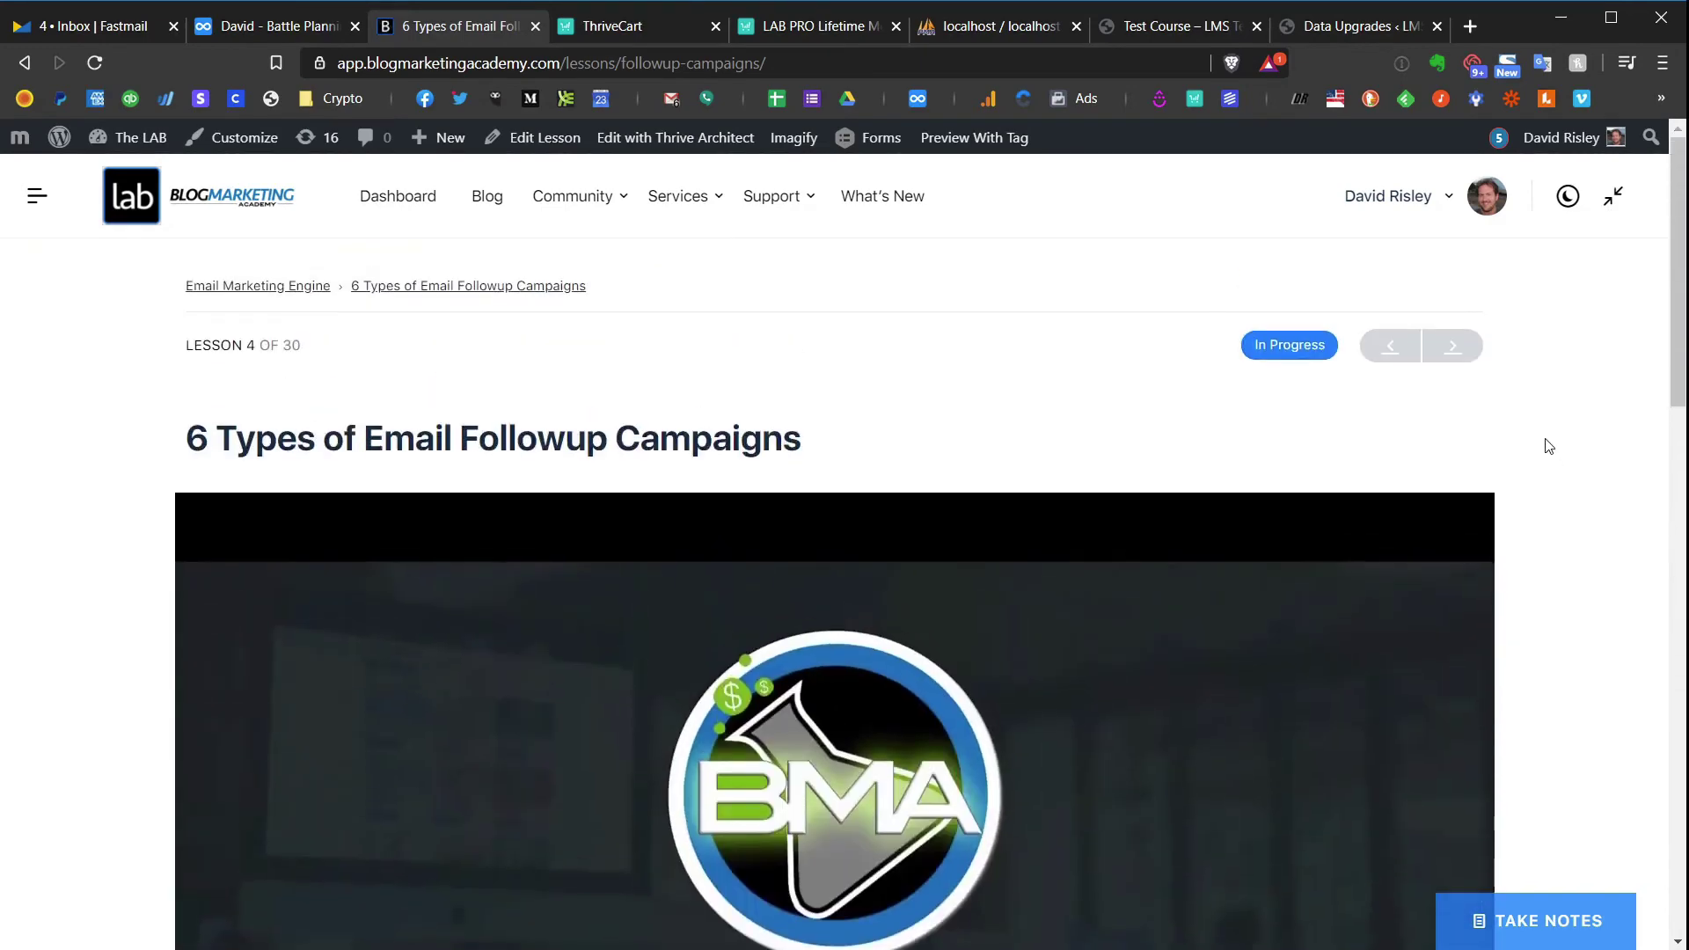
left_click(1612, 198)
left_click(1567, 196)
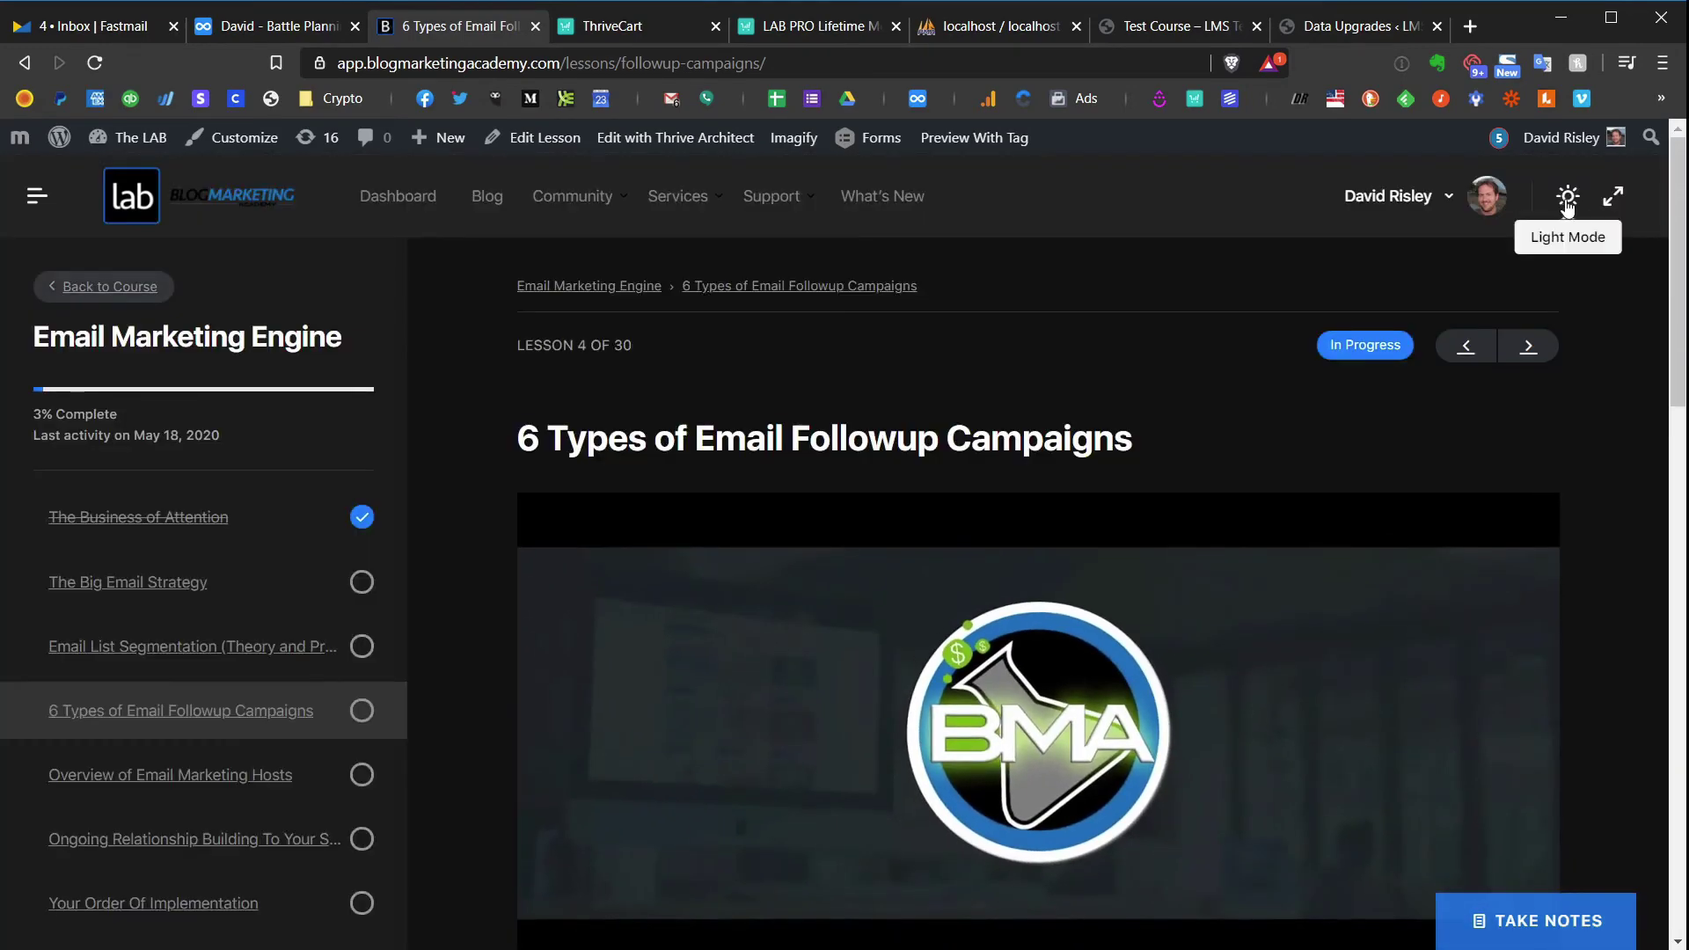
left_click(1567, 199)
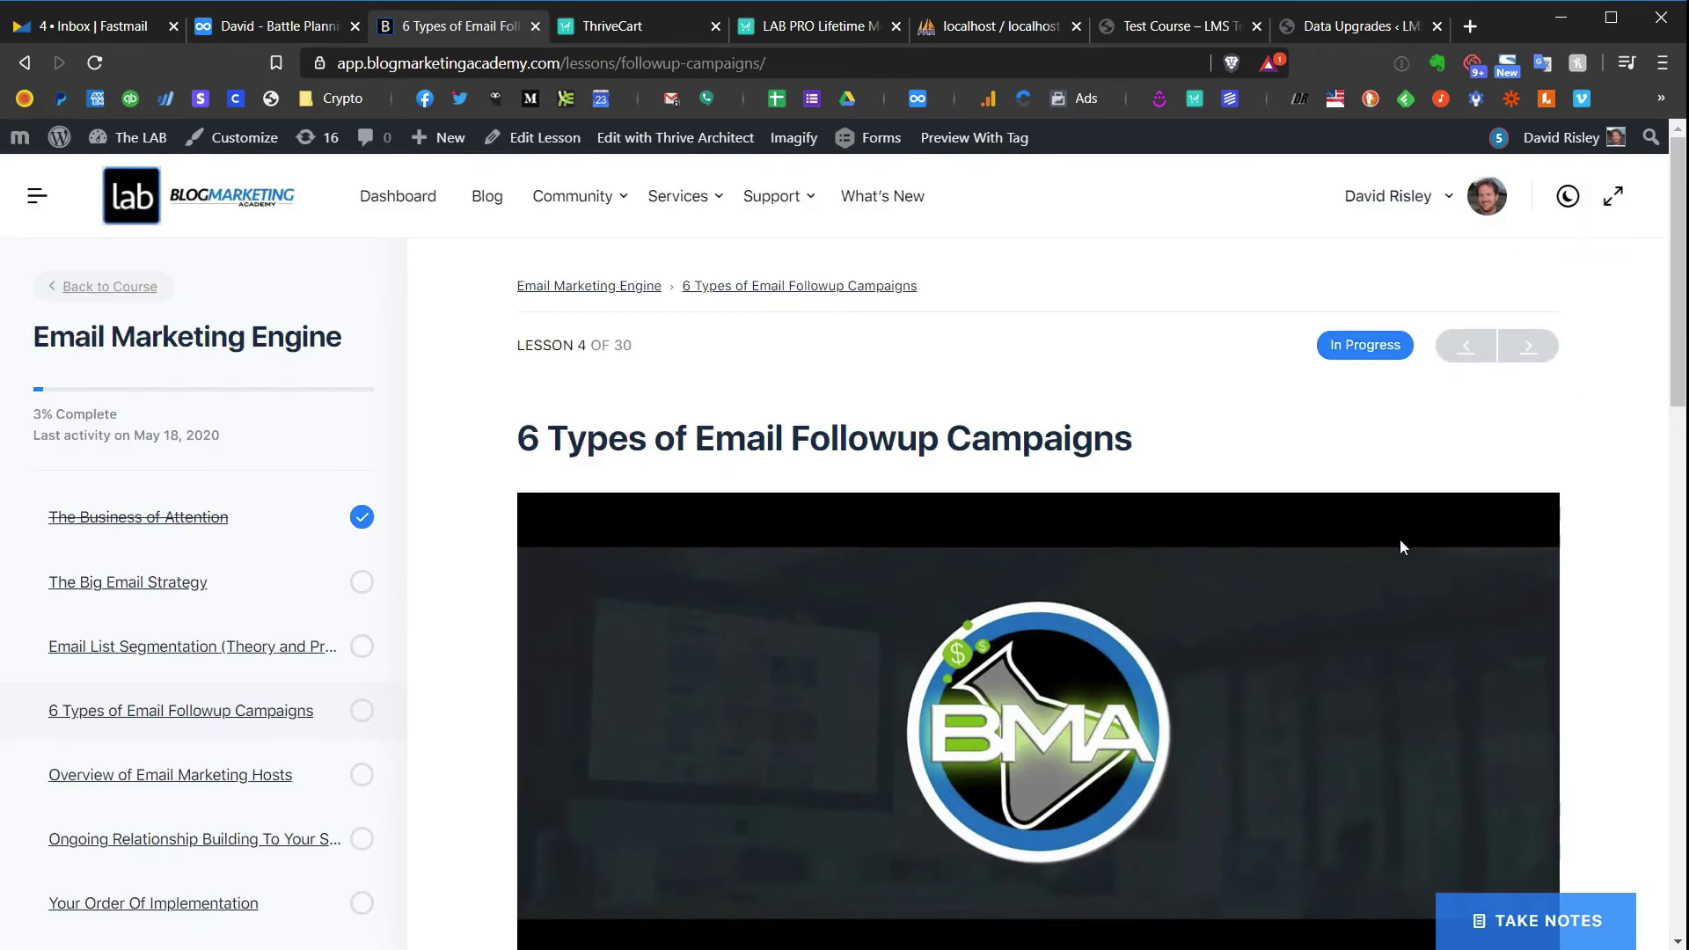
- Mark the 6 Types of Email Followup Campaigns lesson complete and look through the Overview of Email Marketing Hosts lesson
scroll(895, 619, "down", 7)
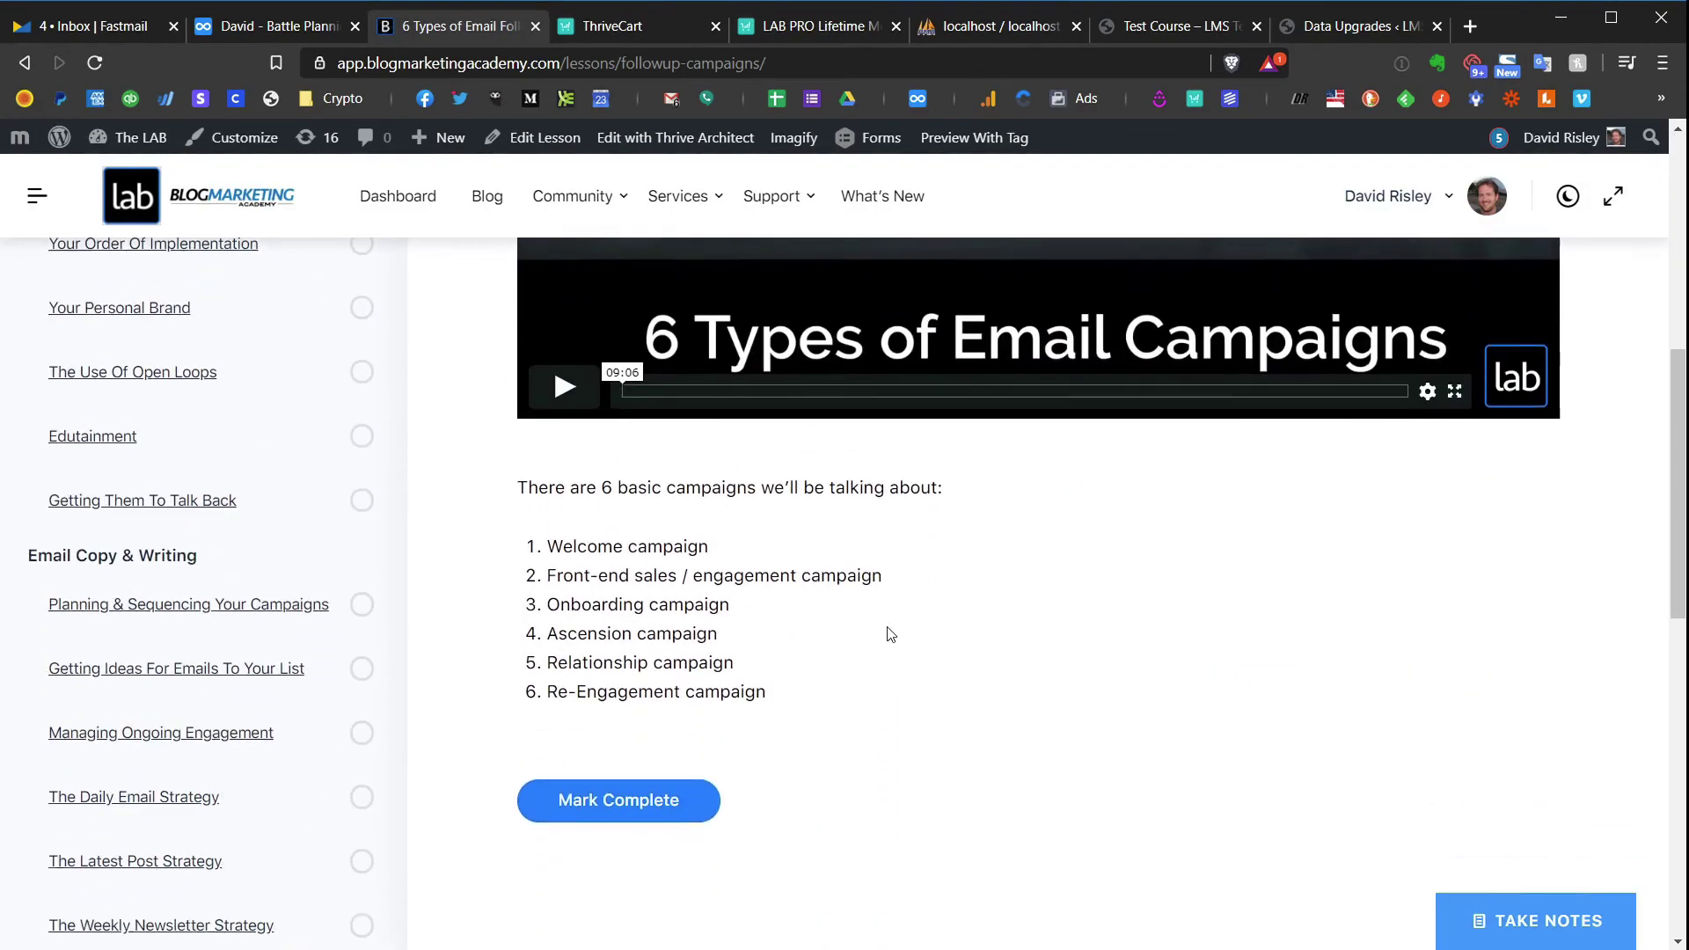
left_click(660, 800)
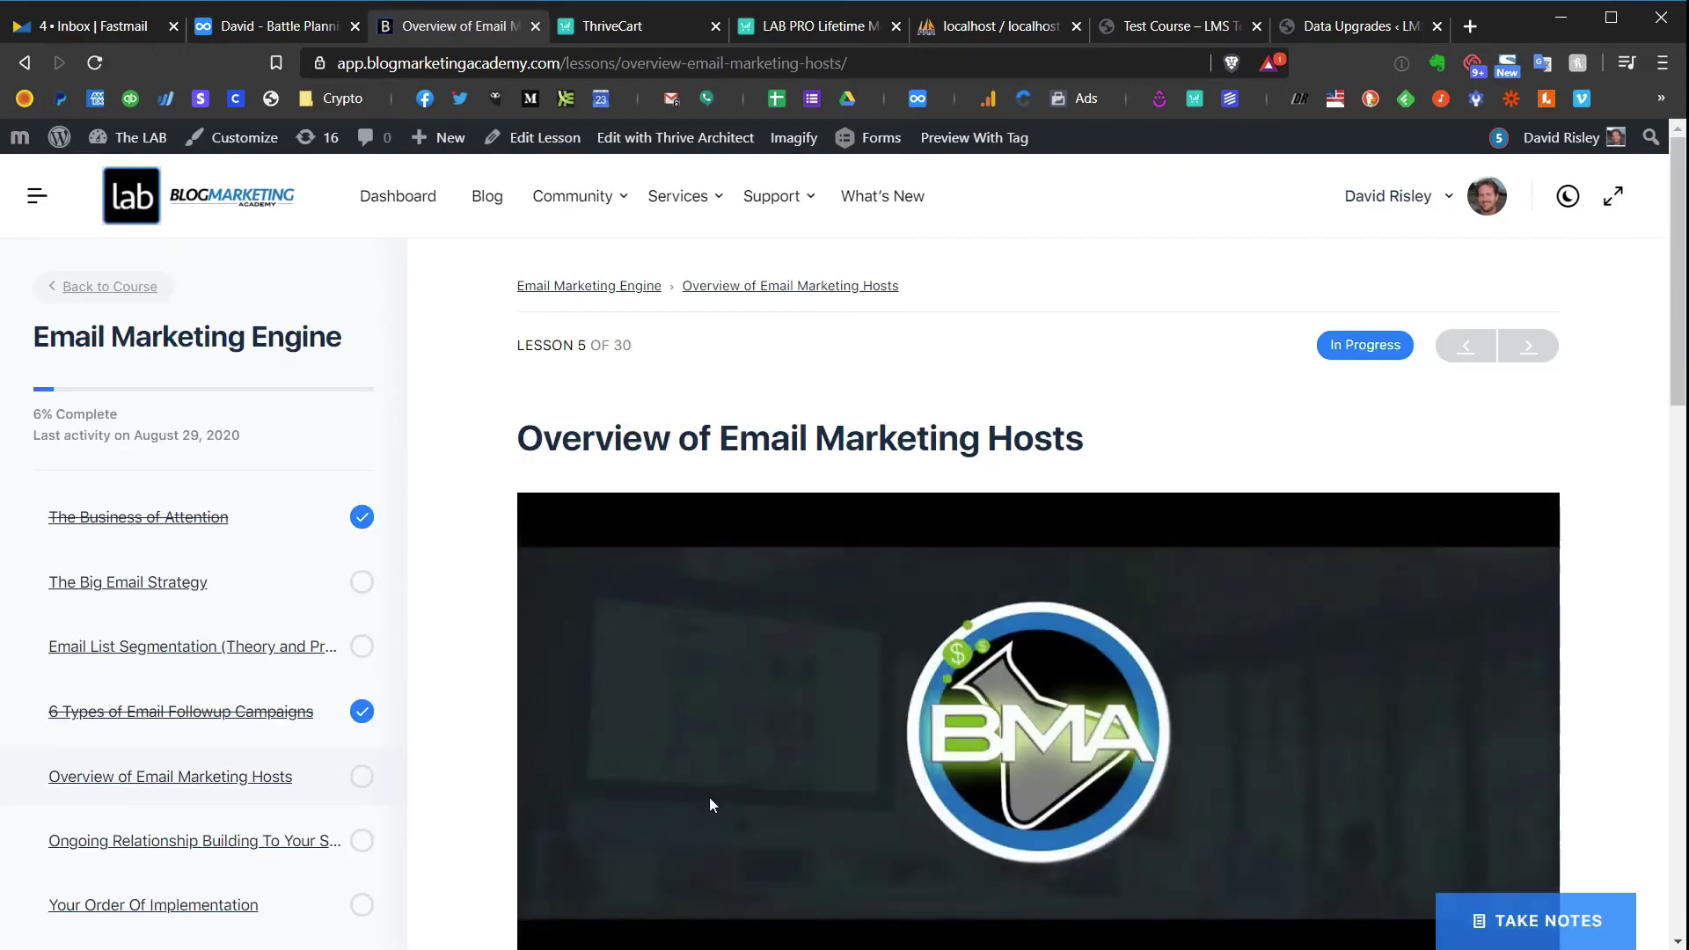
scroll(605, 734, "down", 1)
scroll(602, 727, "down", 6)
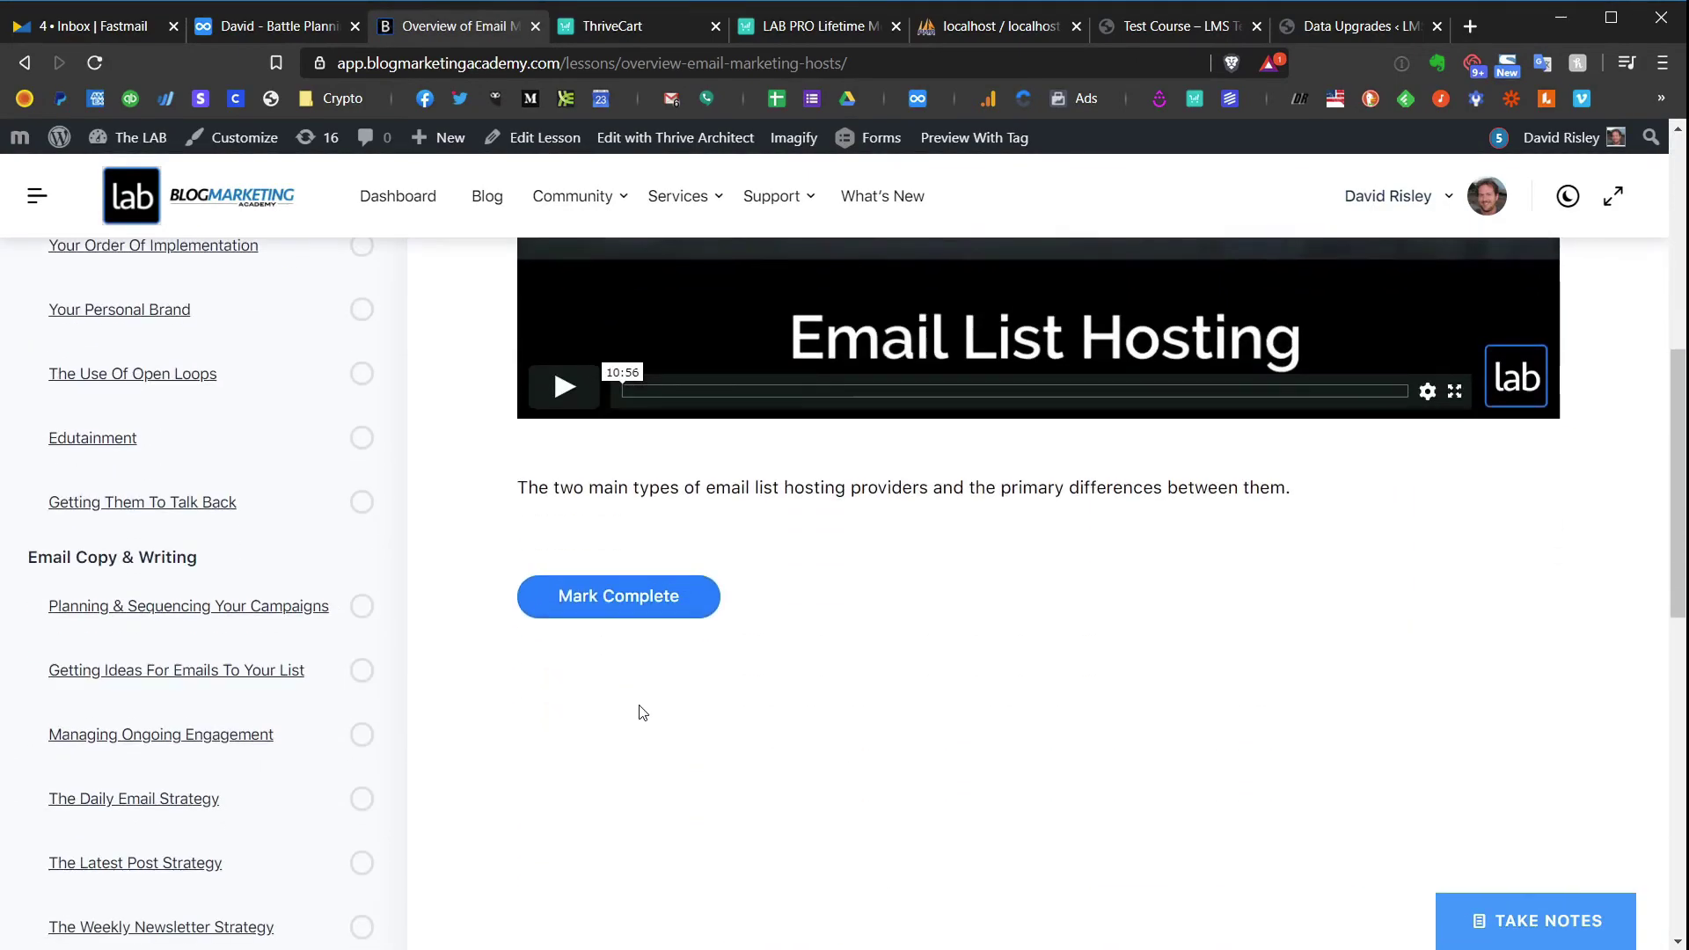
scroll(641, 709, "up", 7)
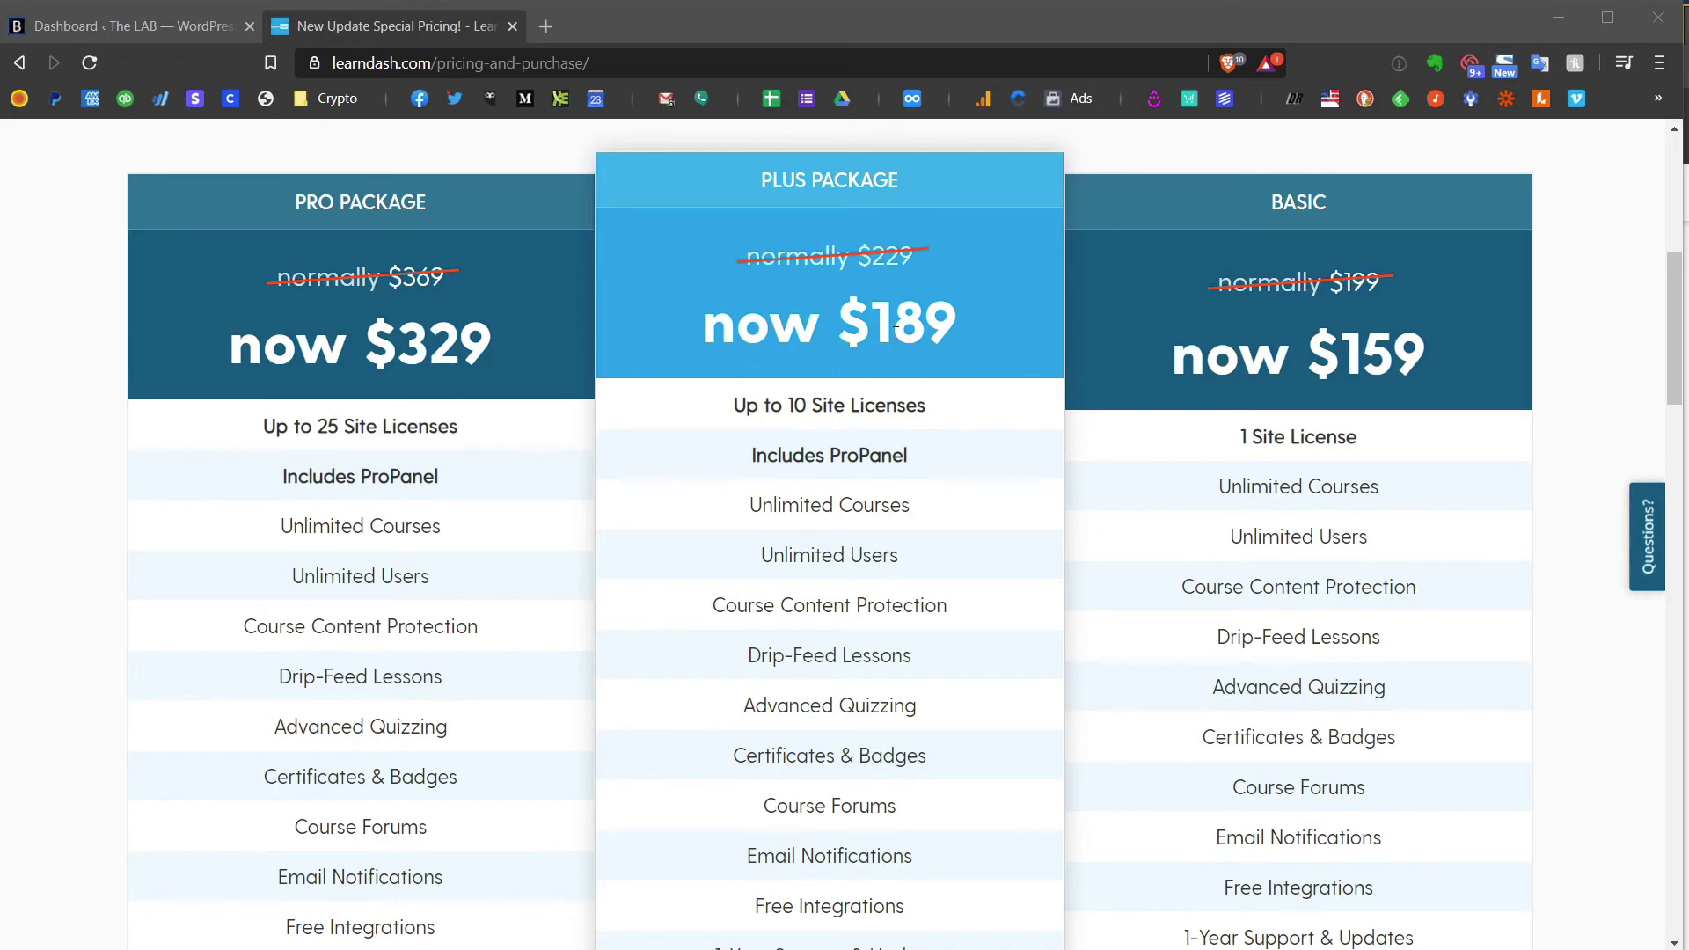
- Compare the prices, site licence limits and ProPanel inclusion of the Pro, Plus and Basic packages on LearnDash's pricing page
mouse_move(796, 405)
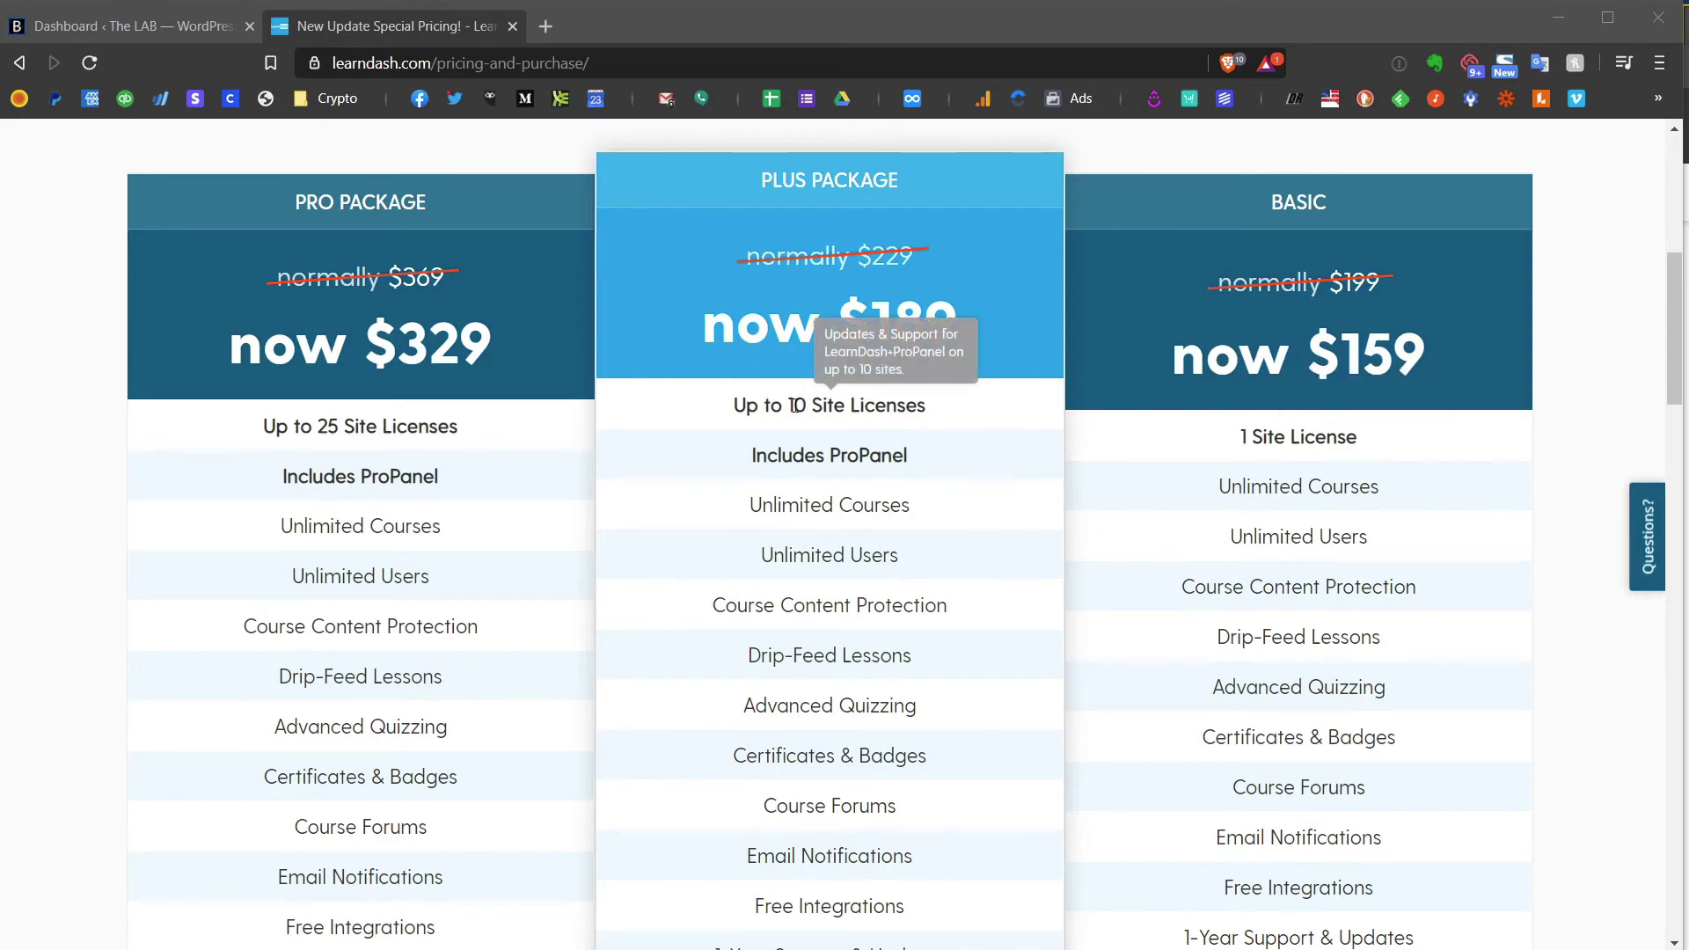
mouse_move(873, 461)
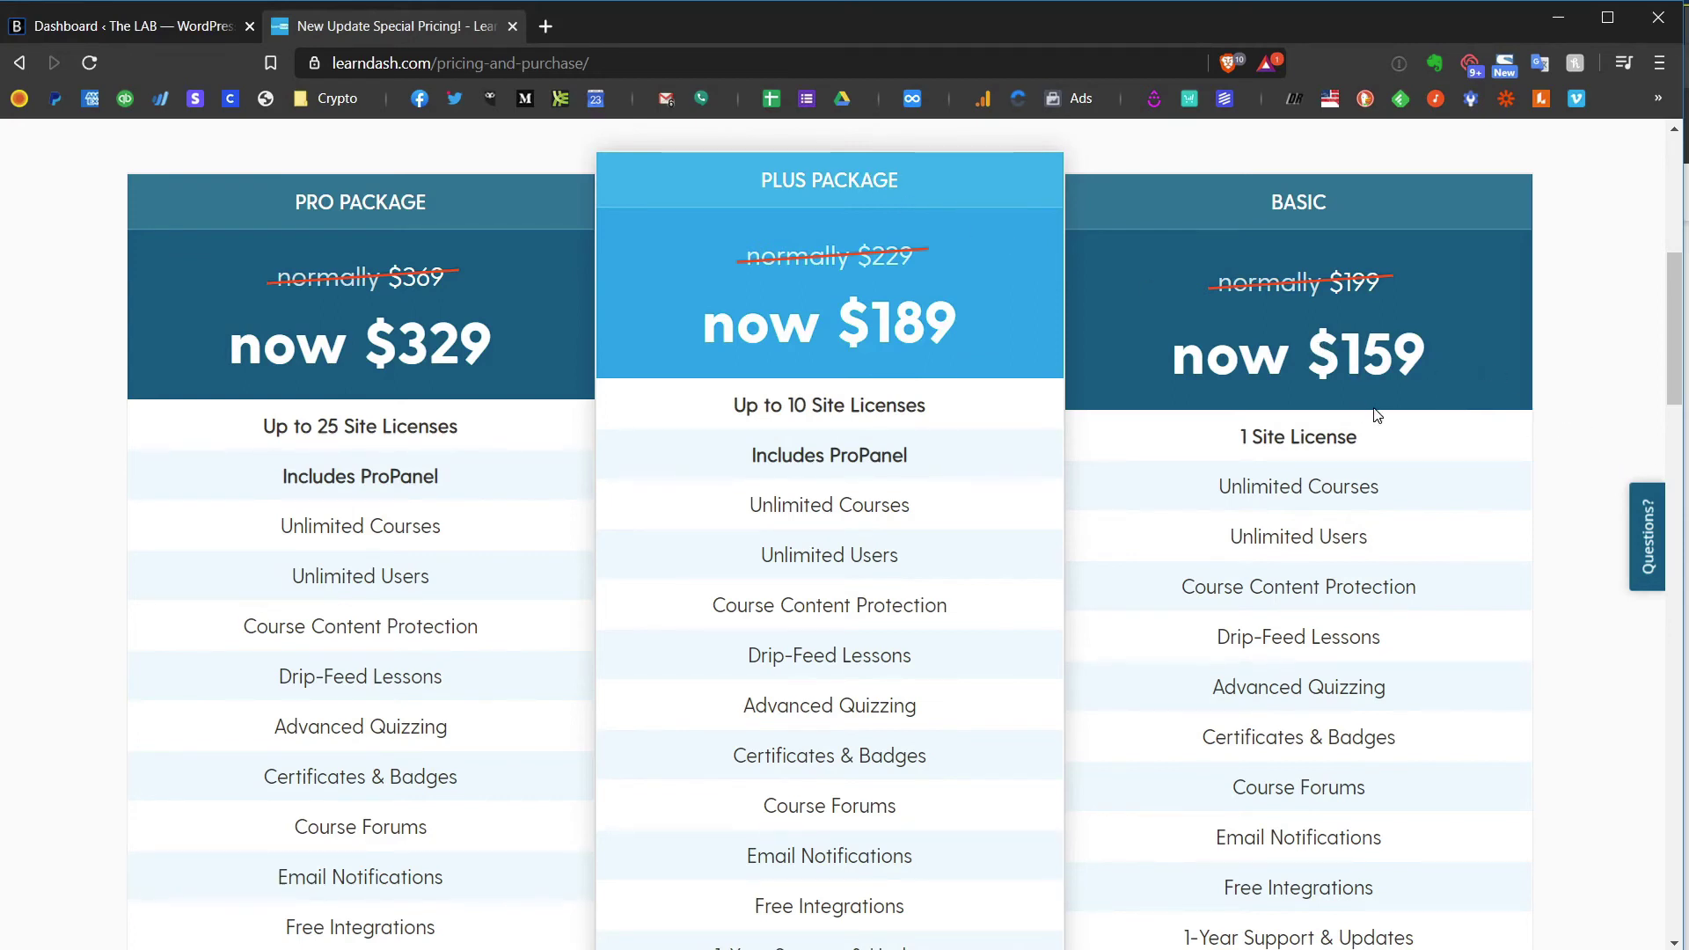
mouse_move(1404, 435)
mouse_move(857, 397)
mouse_move(387, 430)
mouse_move(804, 449)
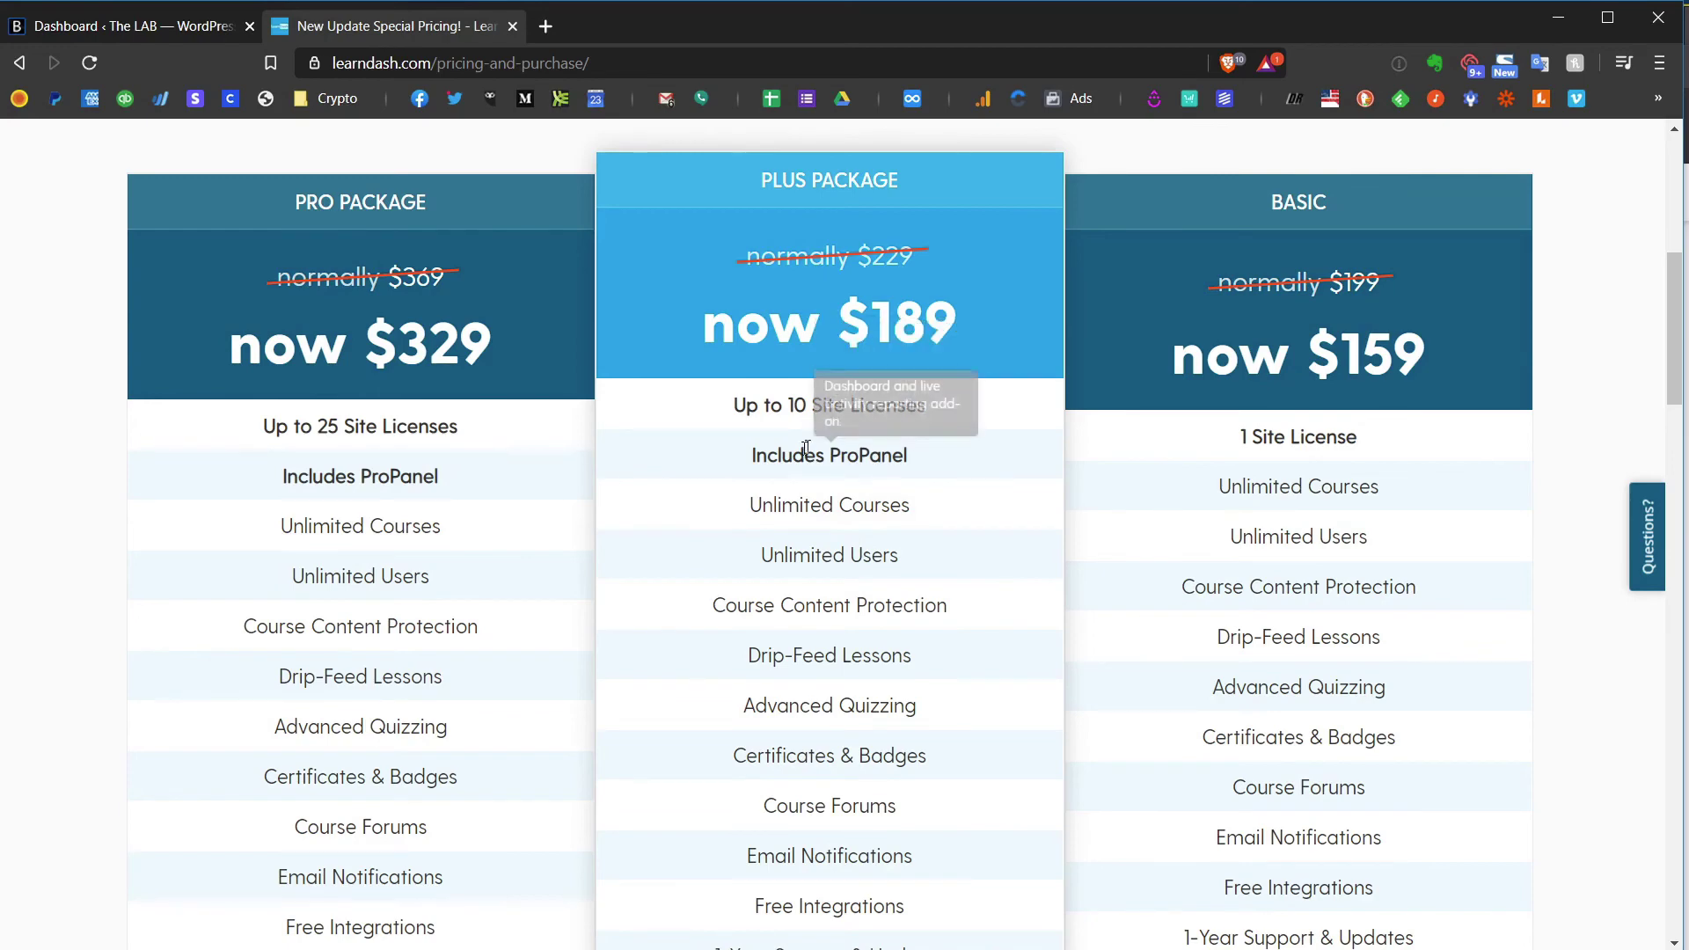